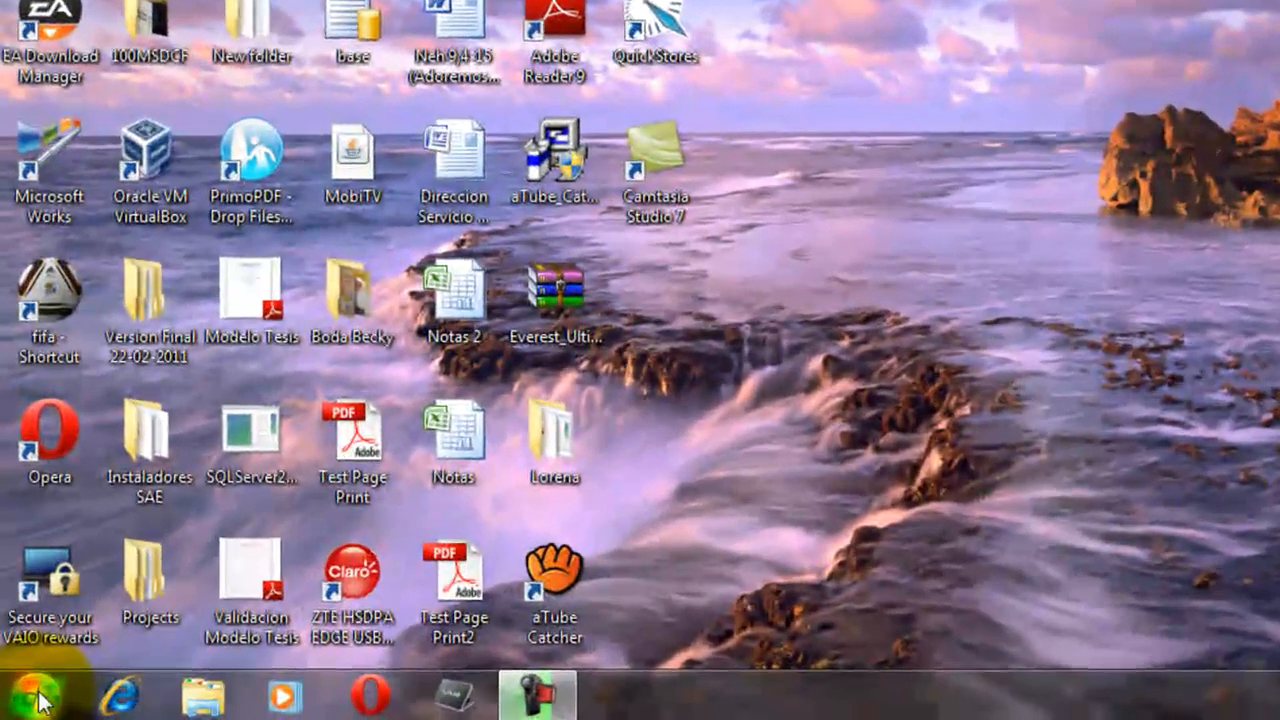
Step: Launch the Server Configuration Utility from the Microsoft SQL 2008 Data Mining Add-ins program group
{"action": "left_click", "coordinate": [28, 700]}
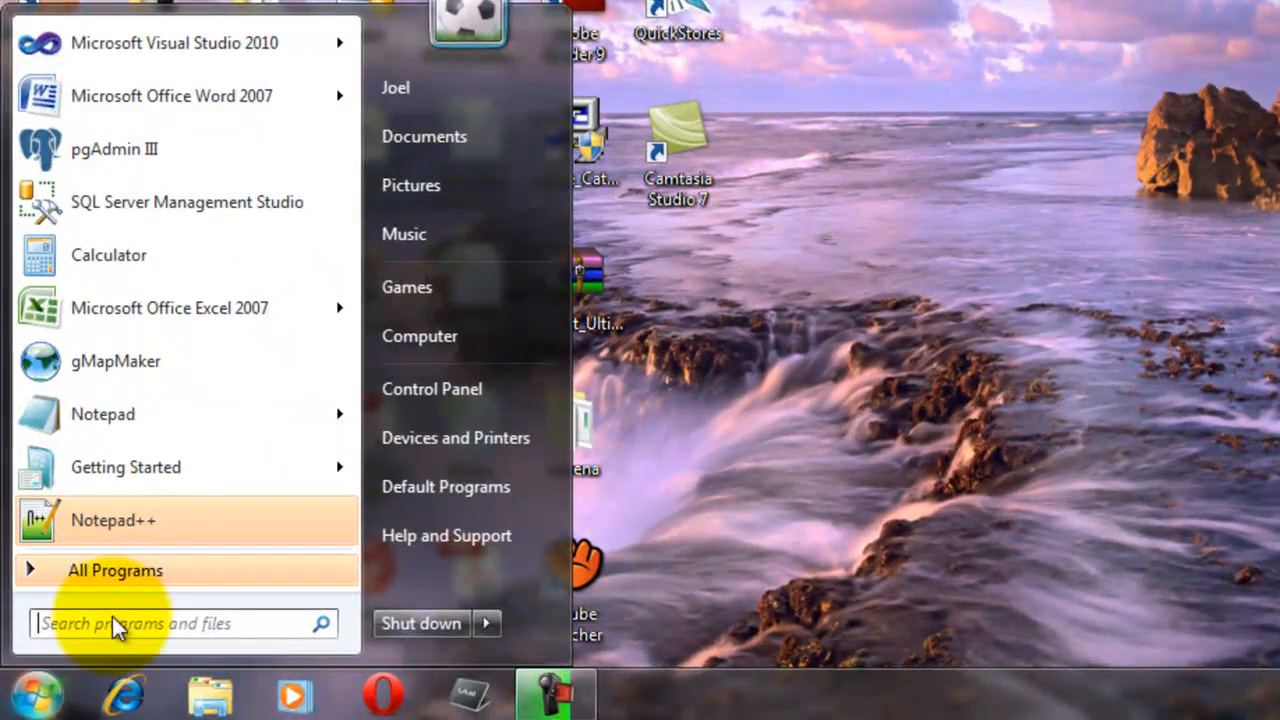
{"action": "left_click", "coordinate": [145, 585]}
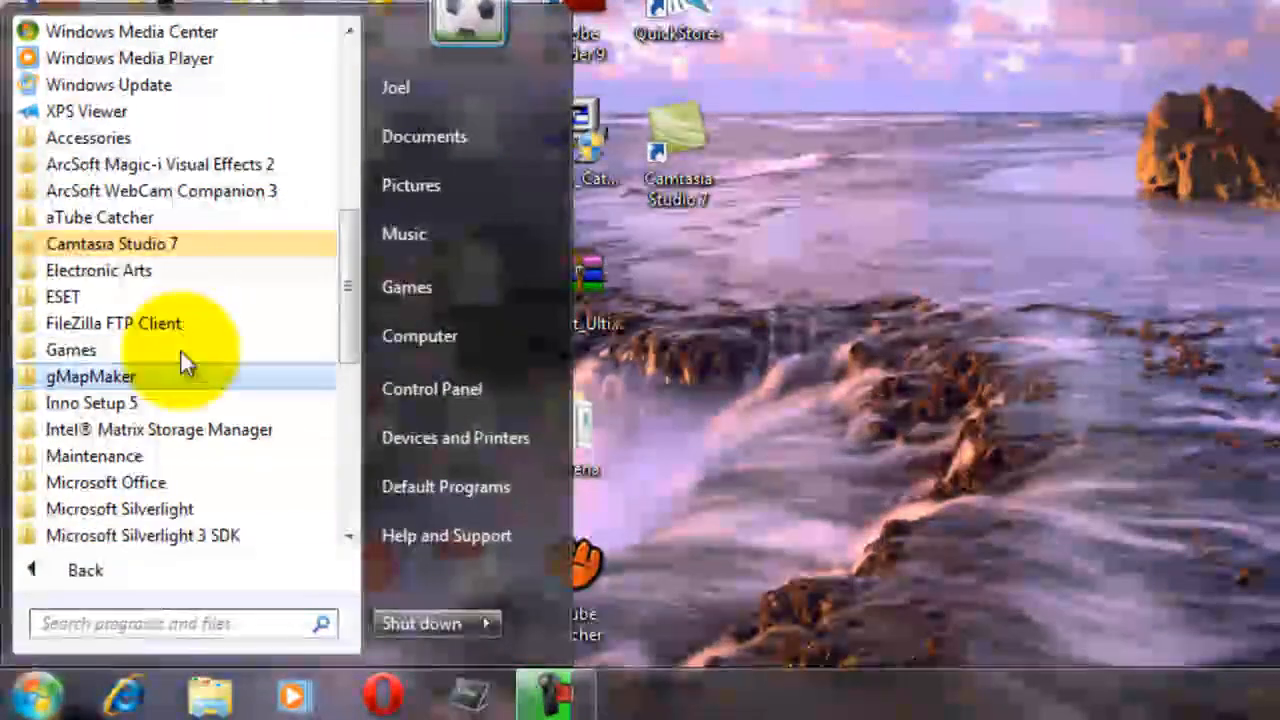
{"action": "scroll", "coordinate": [174, 370], "scroll_direction": "down", "scroll_amount": 2}
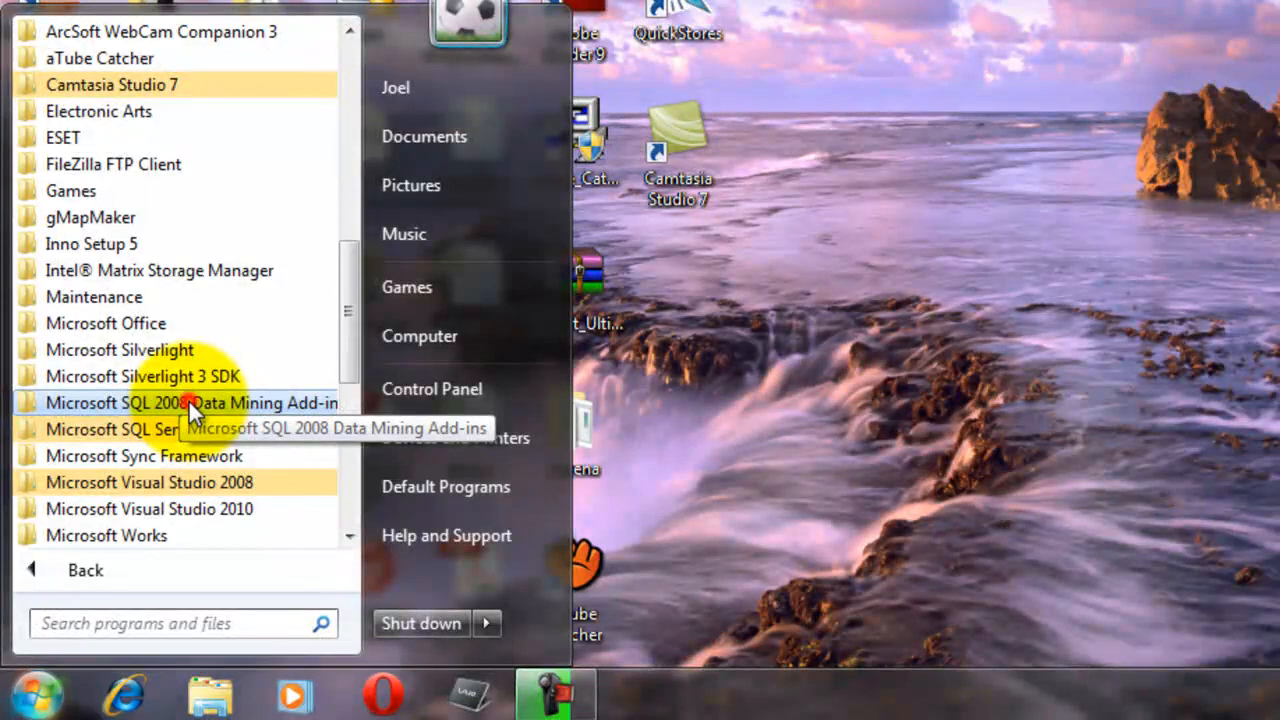
{"action": "left_click", "coordinate": [189, 402]}
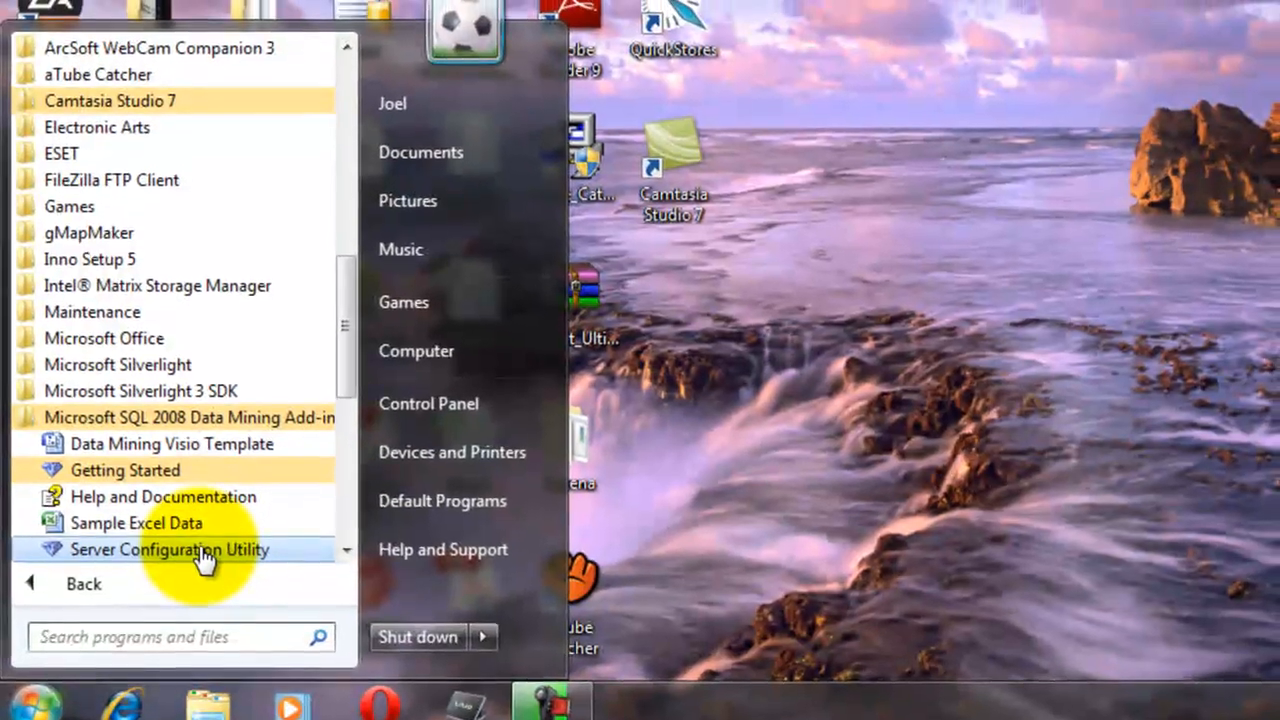
{"action": "left_click", "coordinate": [203, 560]}
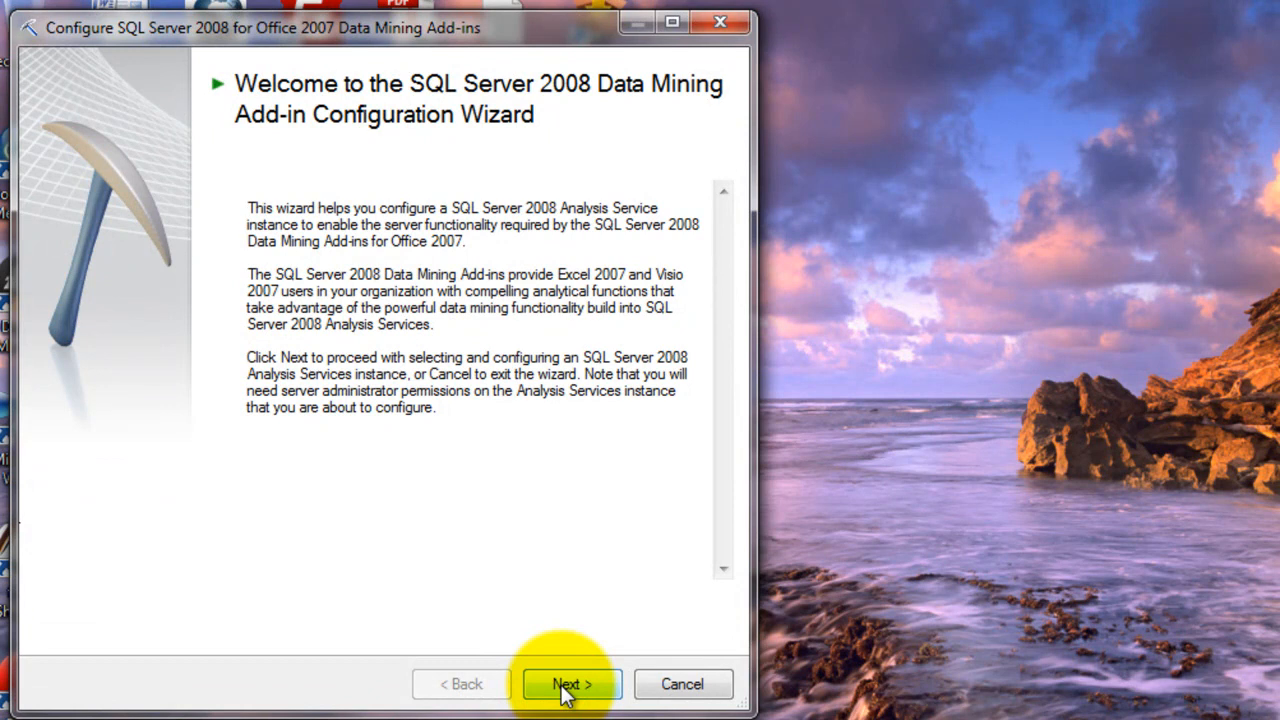
Step: Connect the configuration wizard to the computer's own SQLSERVER instance of Analysis Services, giving the full computer and instance name
{"action": "left_click", "coordinate": [566, 686]}
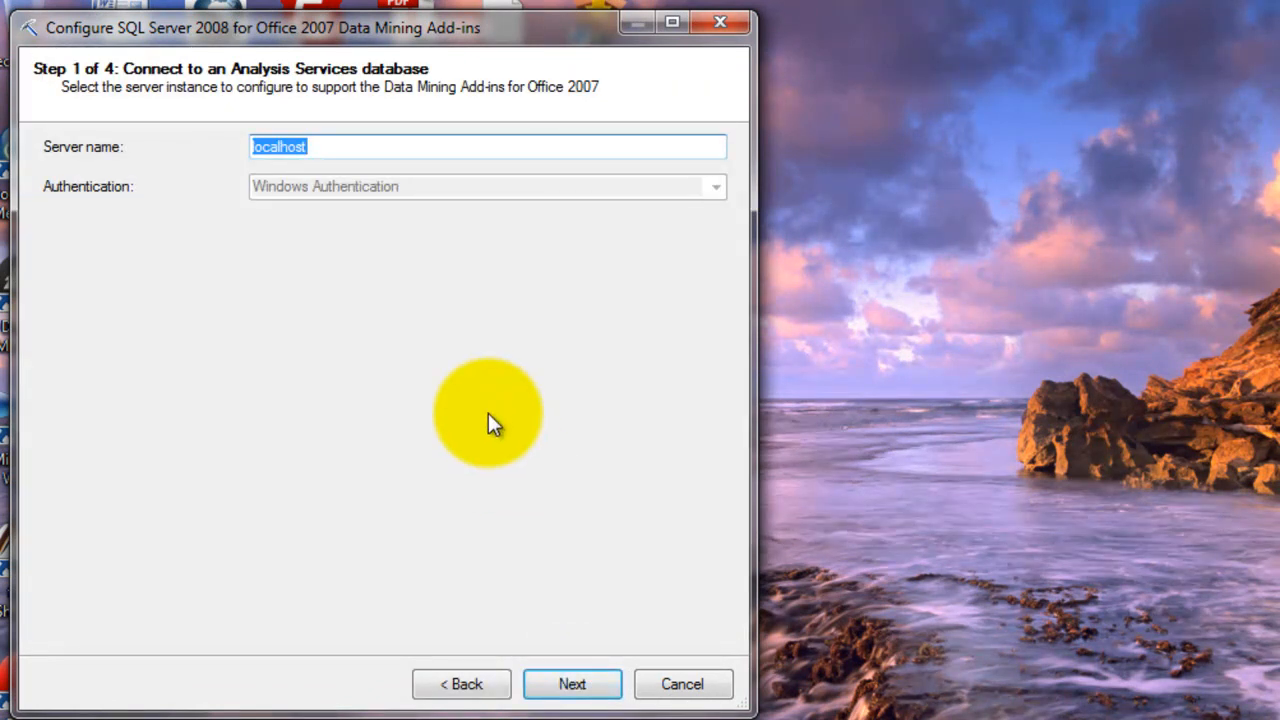
{"action": "type", "text": "JOEL"}
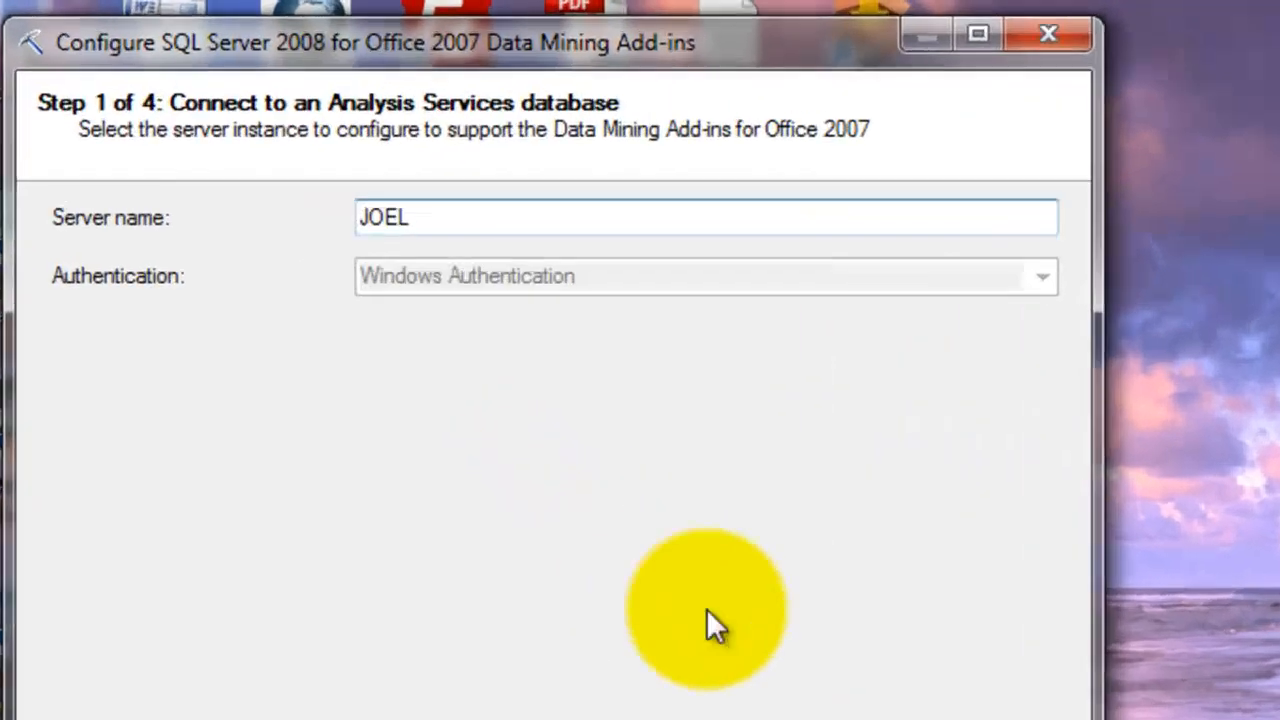
{"action": "type", "text": "-VAIO"}
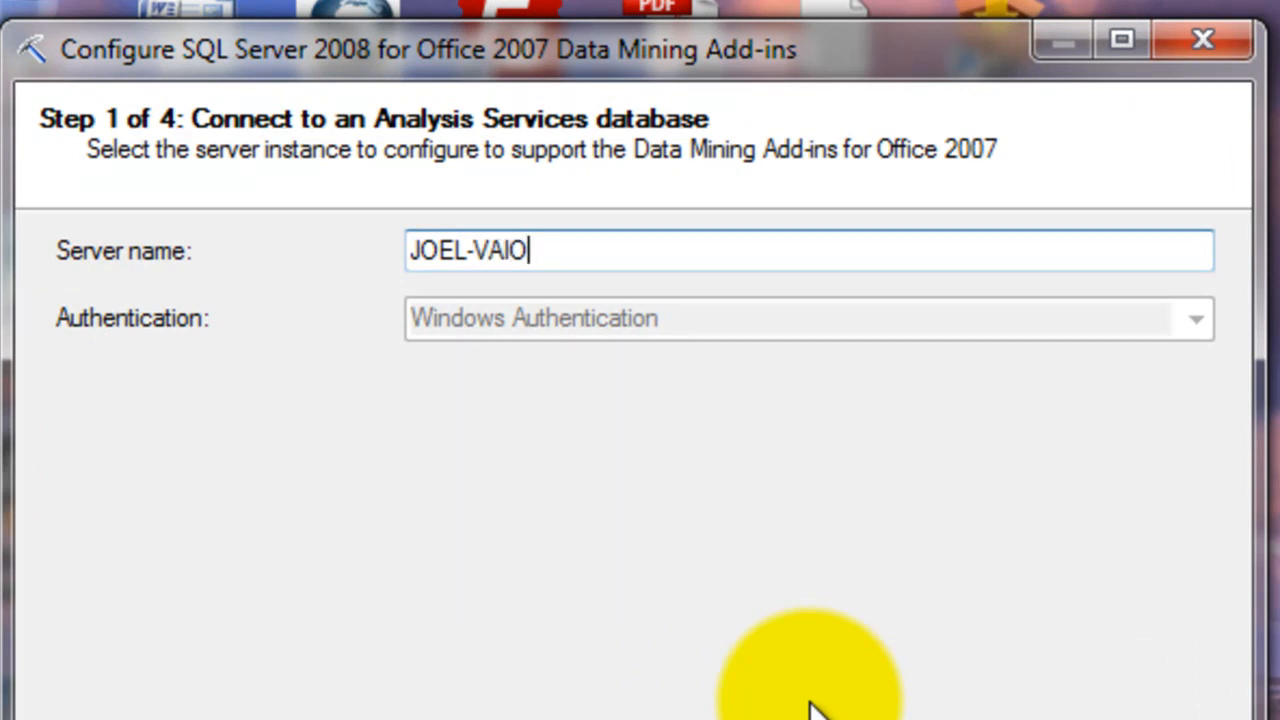
{"action": "type", "text": "\\SQLS"}
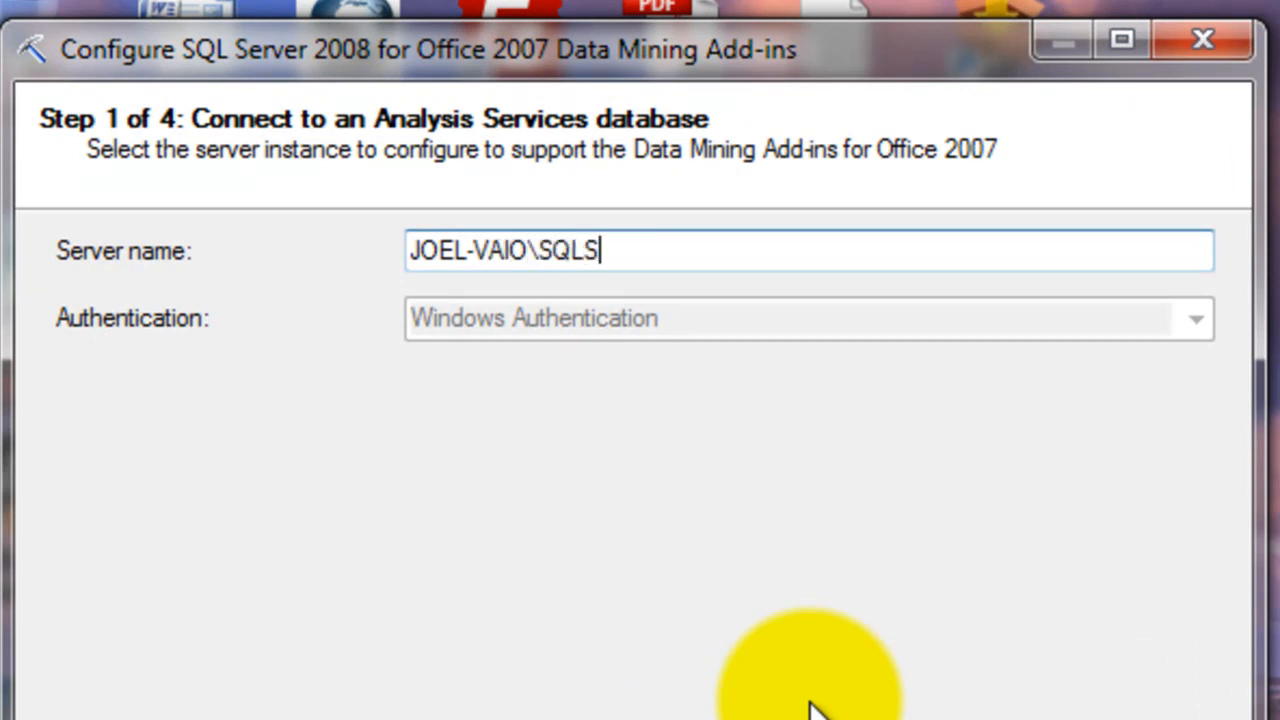
{"action": "type", "text": "ERVER"}
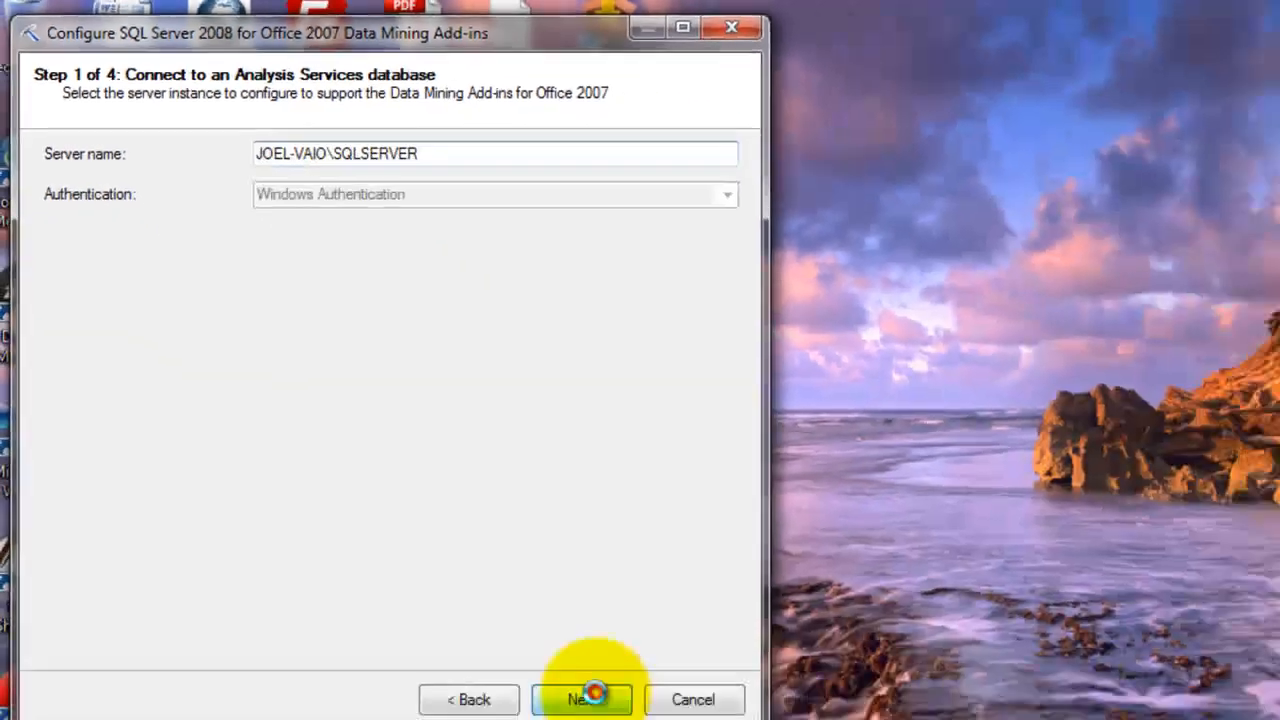
{"action": "left_click", "coordinate": [565, 670]}
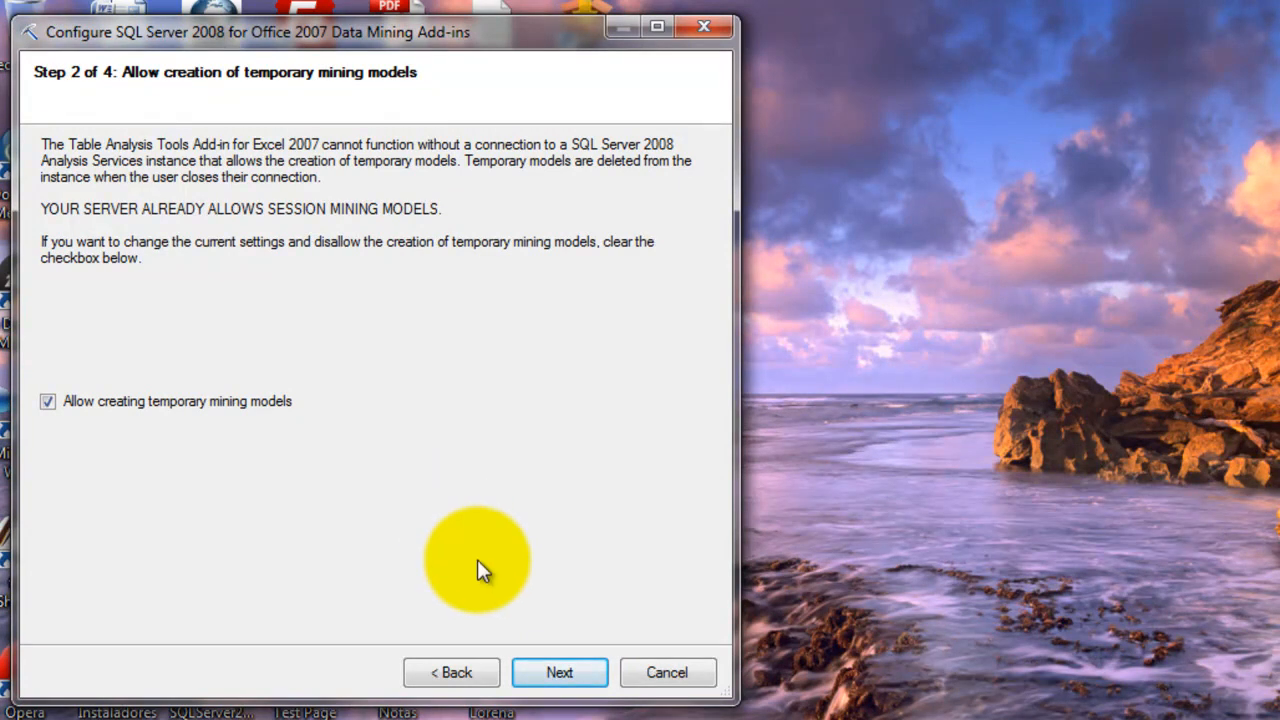
Step: Complete the wizard with temporary mining models allowed, a new database DMAddinsDB, and database administration permissions for add-in users
{"action": "left_click", "coordinate": [559, 673]}
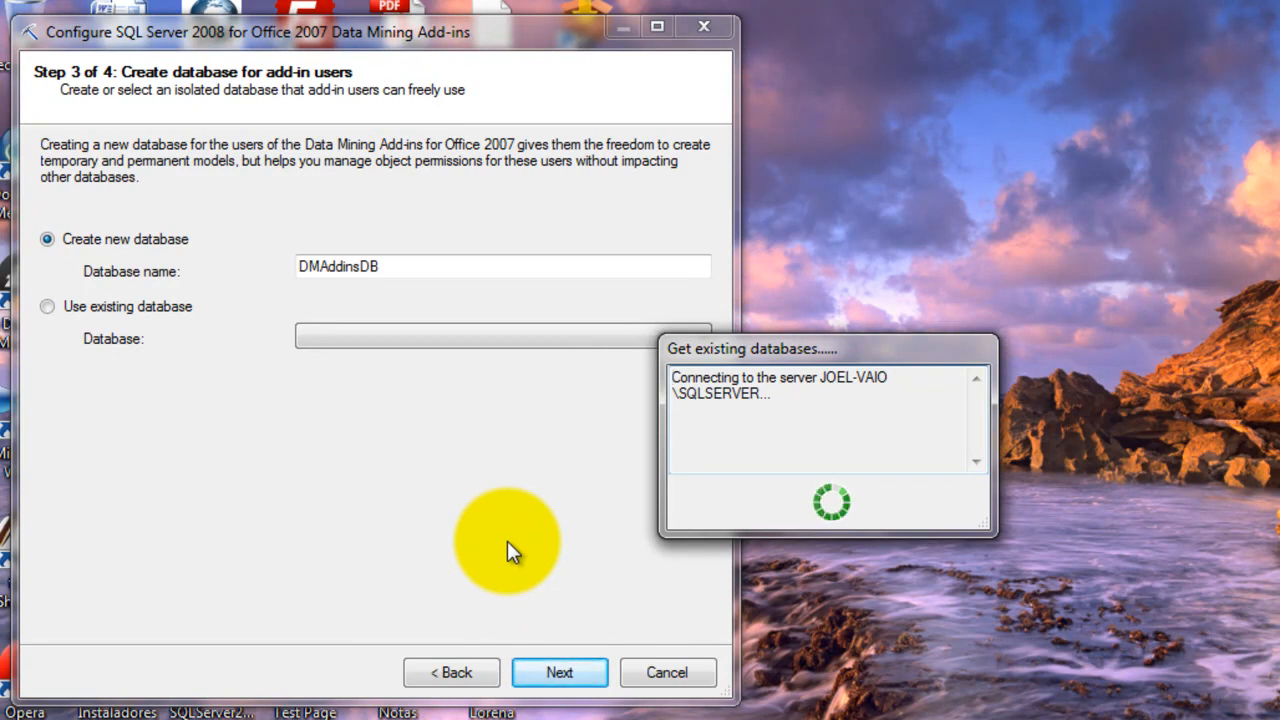
{"action": "left_click", "coordinate": [496, 270]}
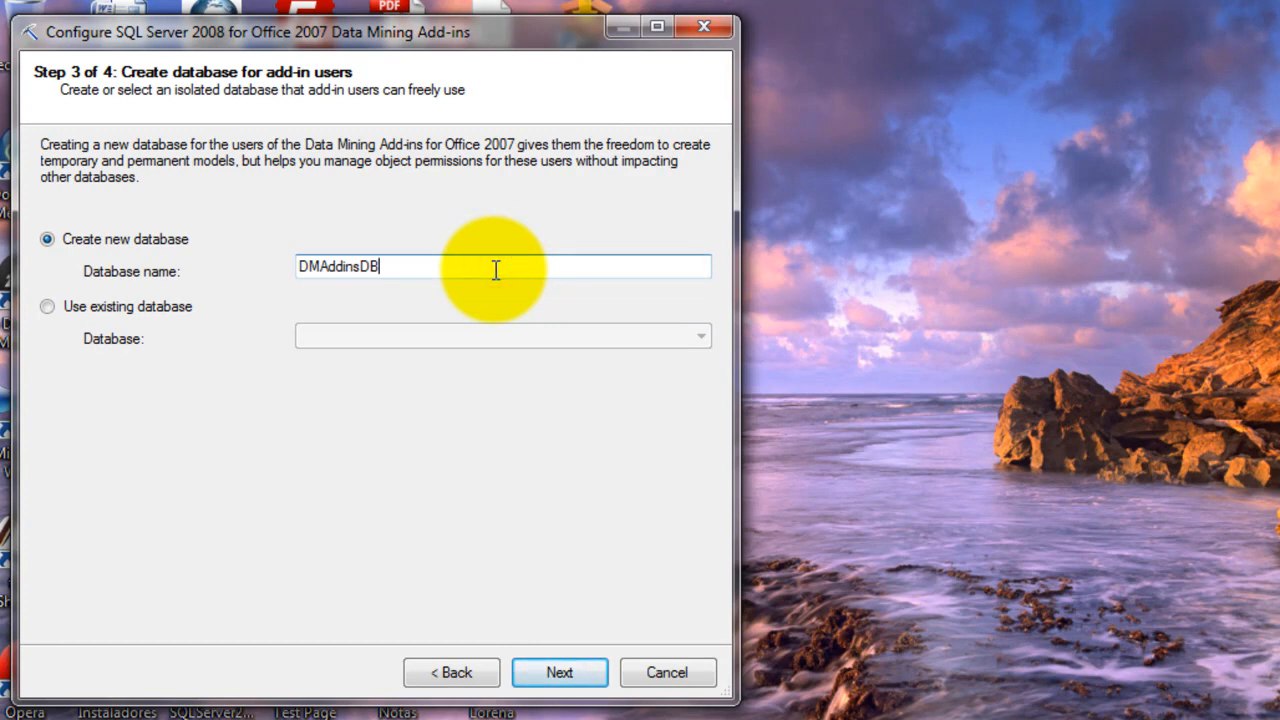
{"action": "left_click", "coordinate": [547, 662]}
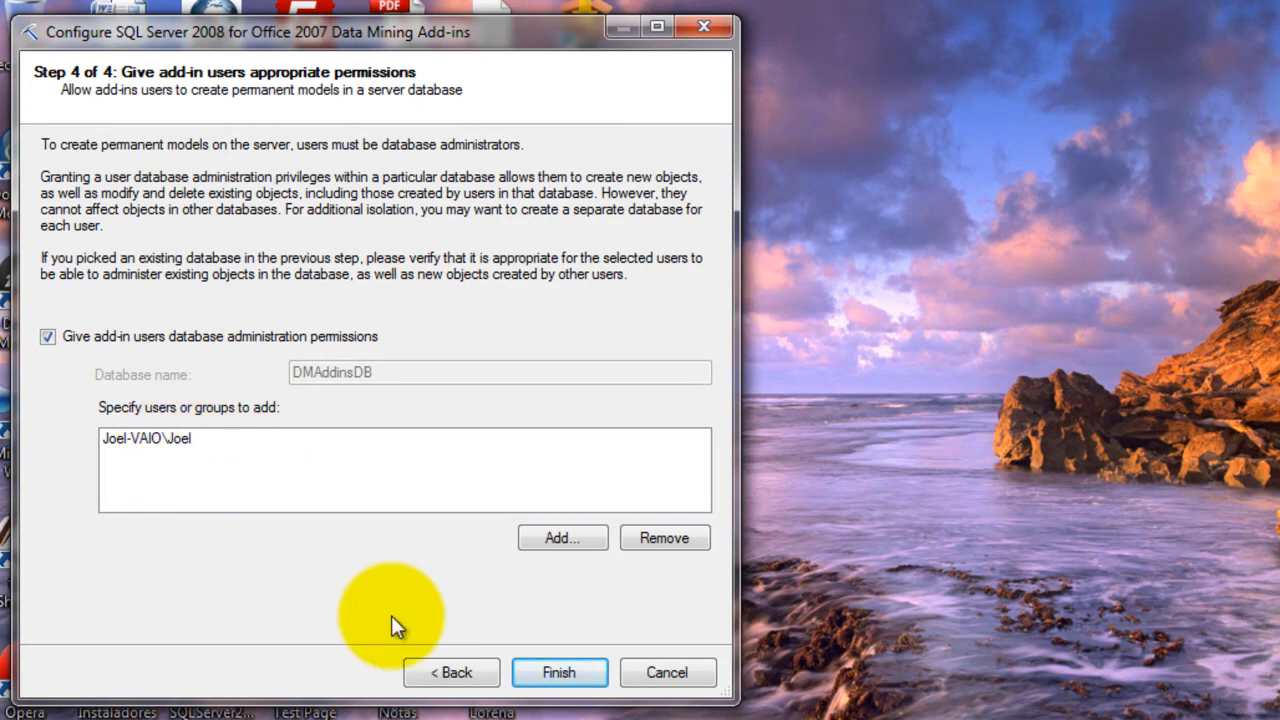
{"action": "left_click", "coordinate": [548, 672]}
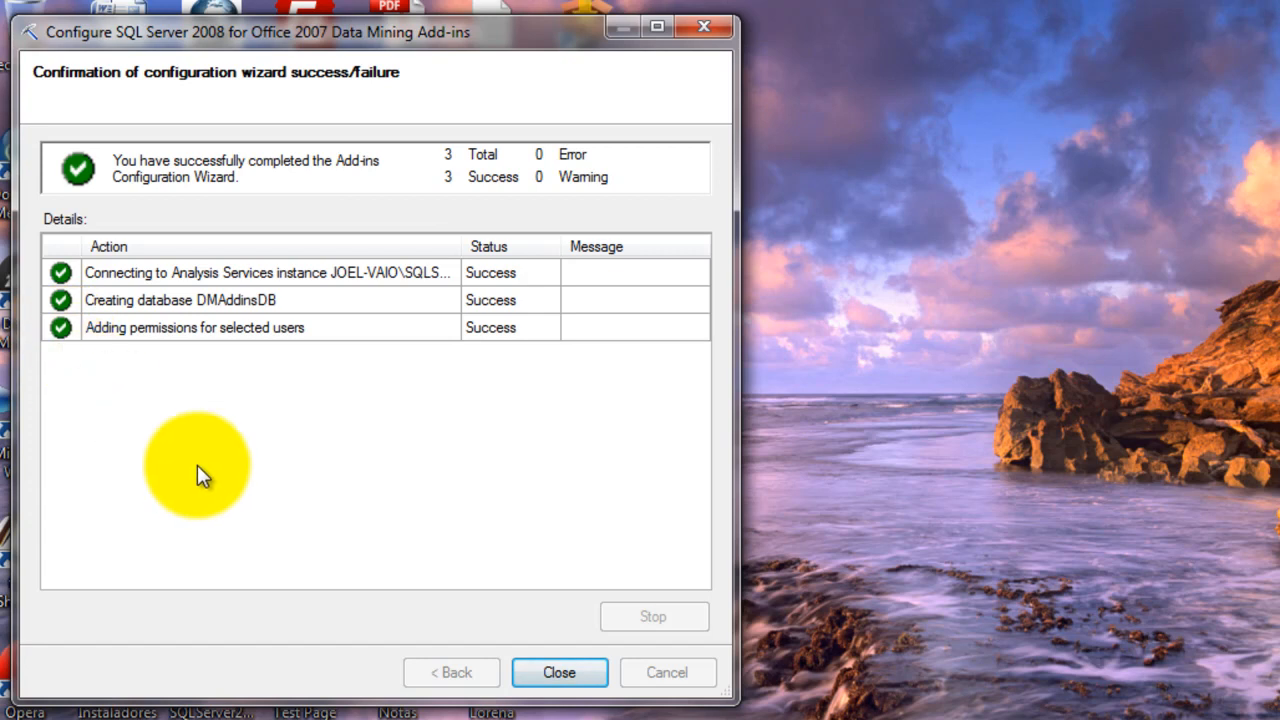
{"action": "left_click", "coordinate": [558, 673]}
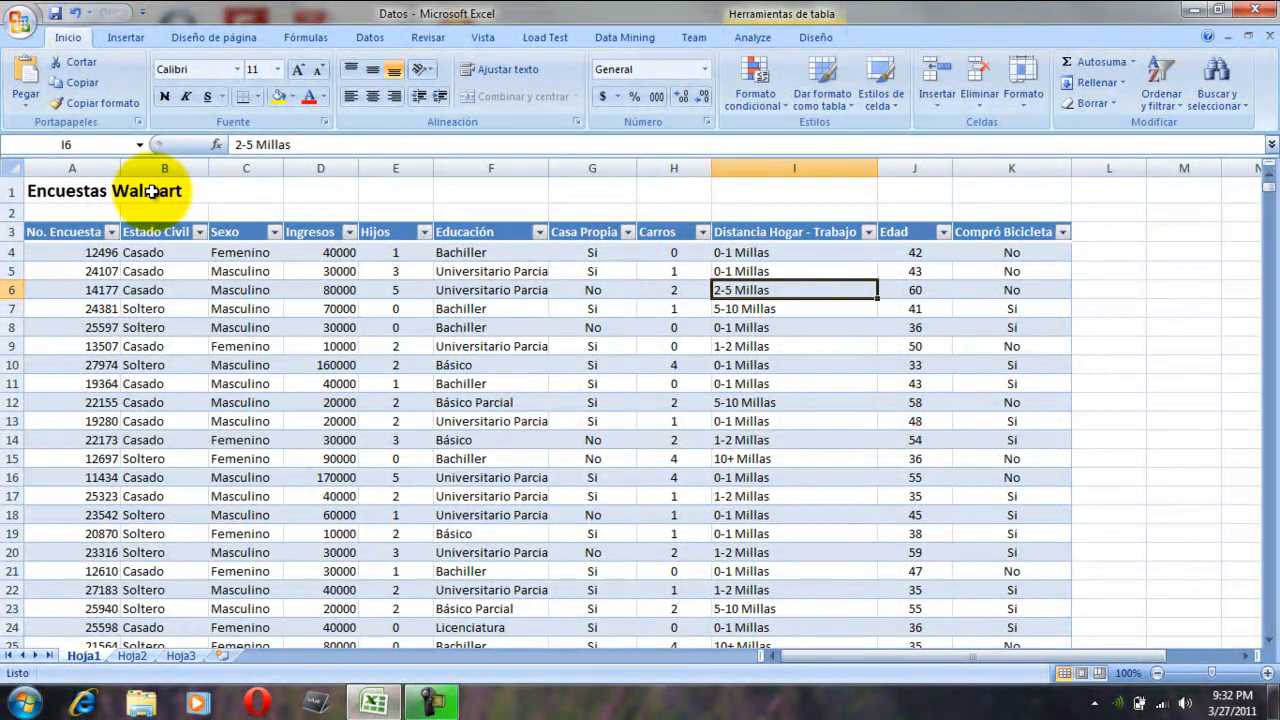
Step: In the Excel workbook Datos, select the first record's Compró Bicicleta value in the Encuestas Walmart table
{"action": "left_click", "coordinate": [97, 254]}
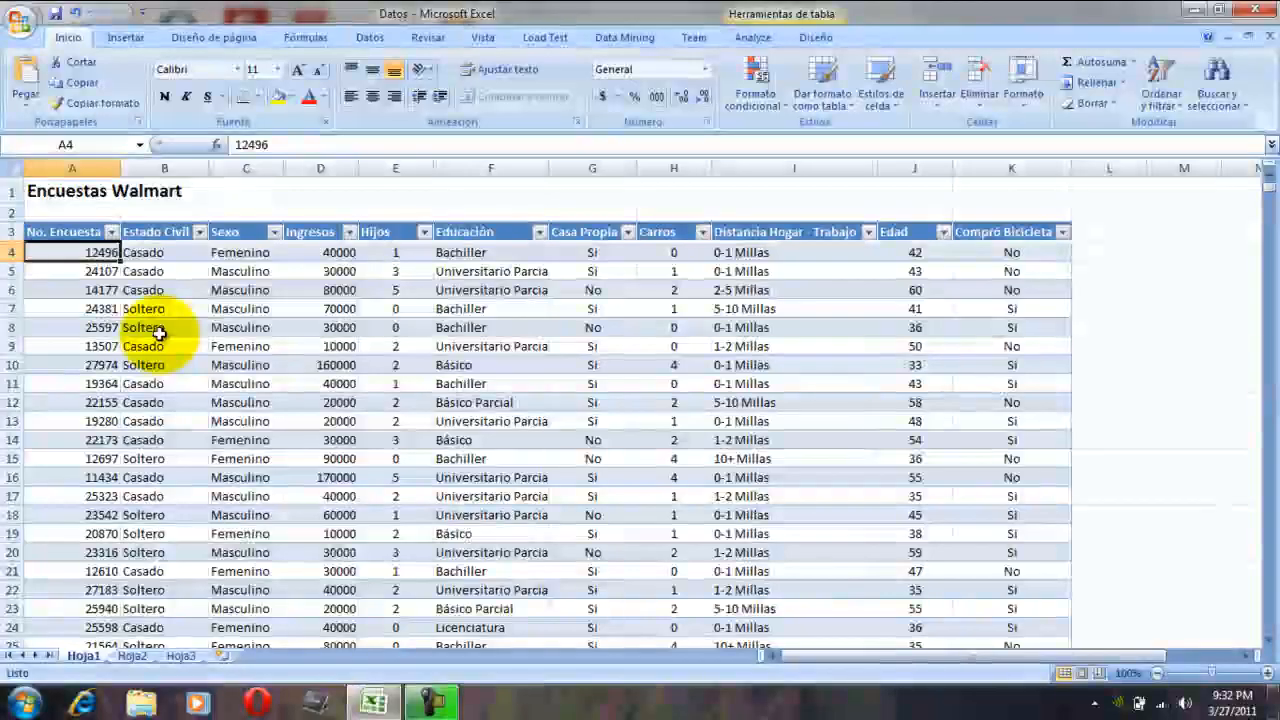
{"action": "left_click", "coordinate": [306, 251]}
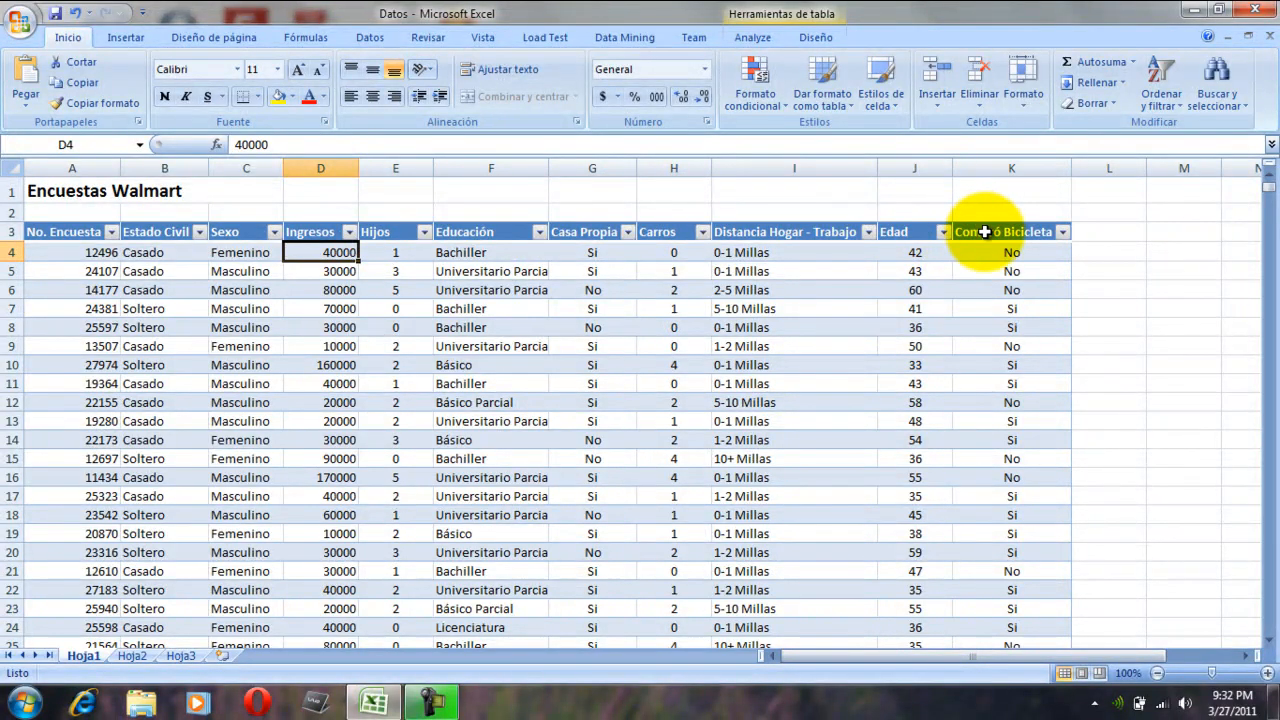
{"action": "left_click", "coordinate": [1009, 253]}
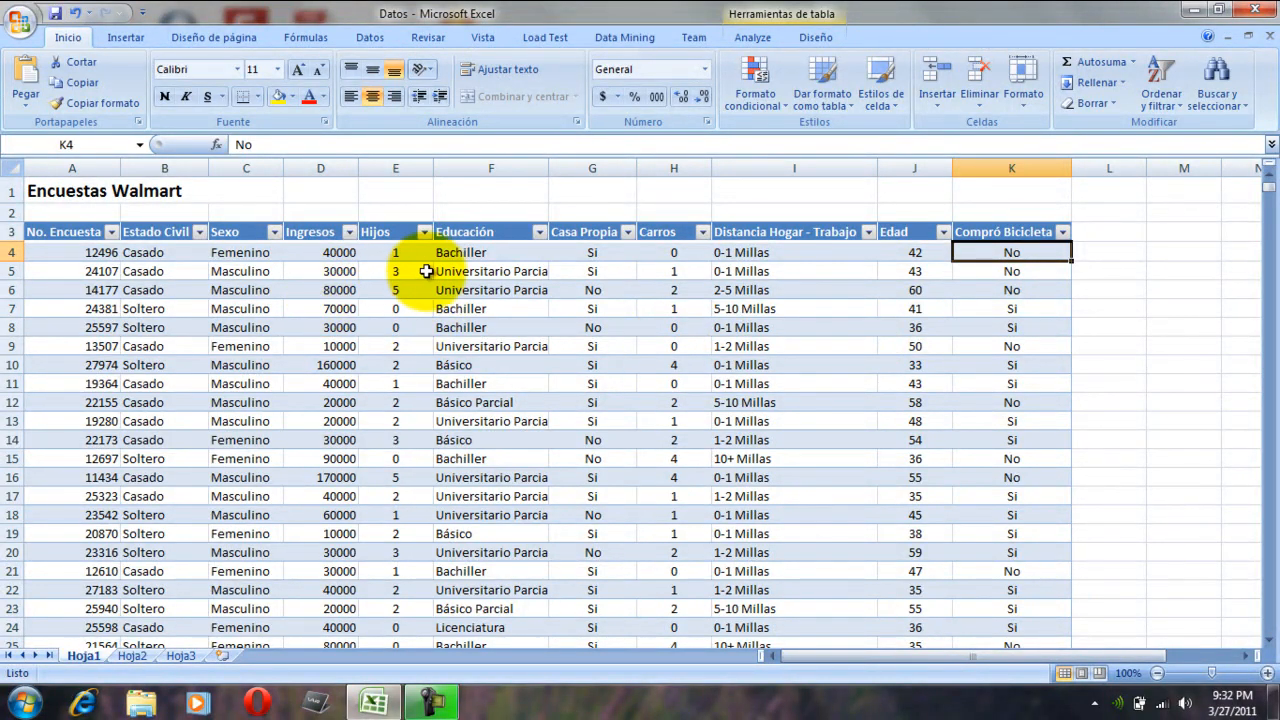
Step: Test the current DMAddinsDB connection among the Analysis Services connections of the table analysis tools
{"action": "left_click", "coordinate": [752, 40]}
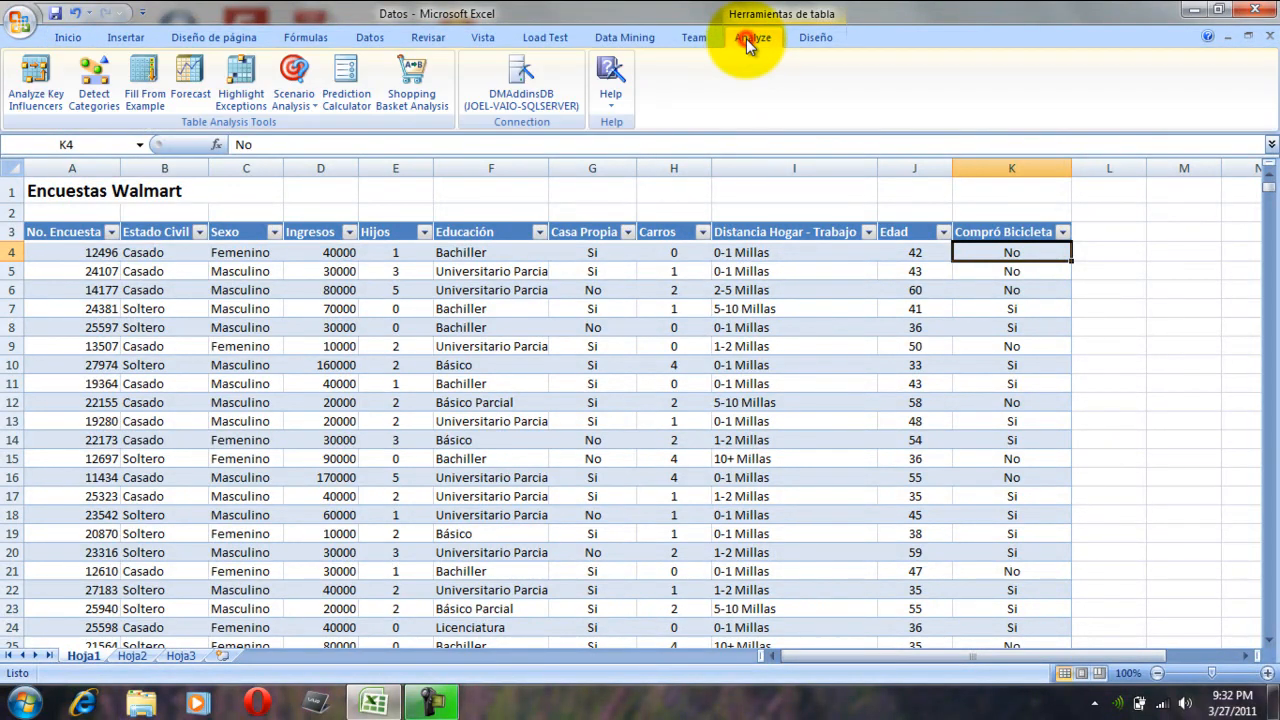
{"action": "left_click", "coordinate": [494, 92]}
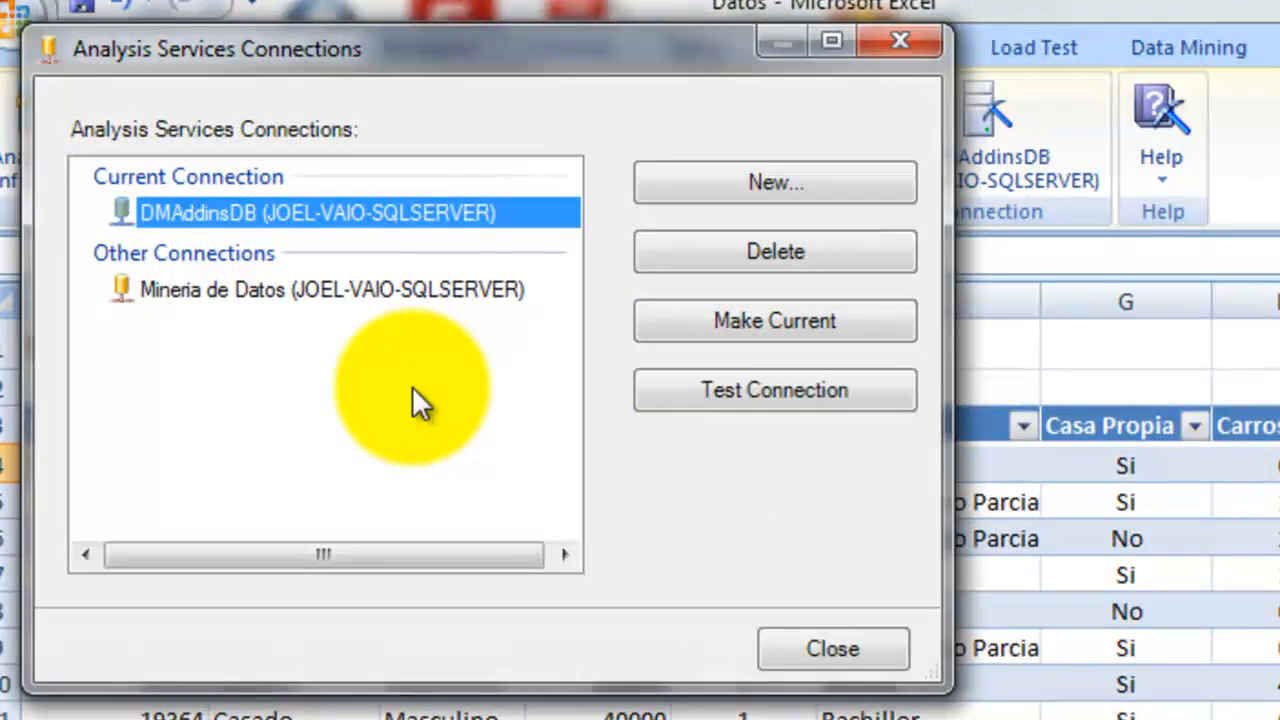
{"action": "left_click", "coordinate": [211, 220]}
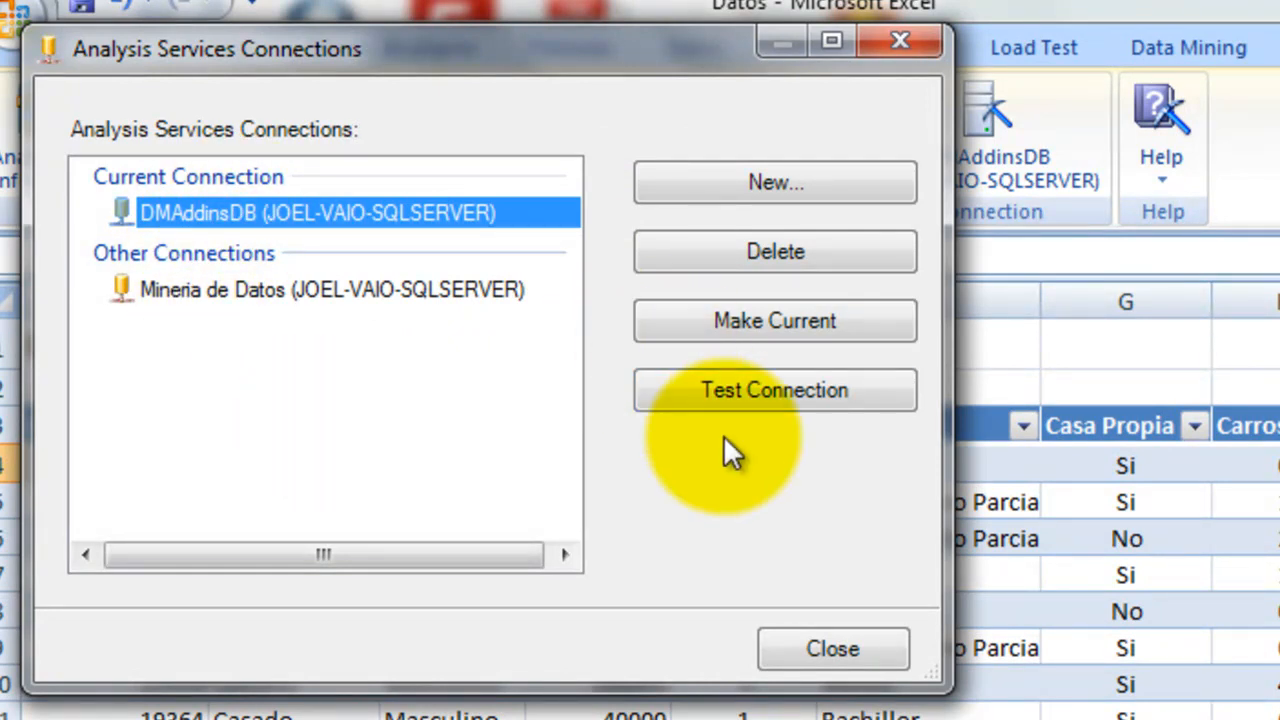
{"action": "left_click", "coordinate": [737, 383]}
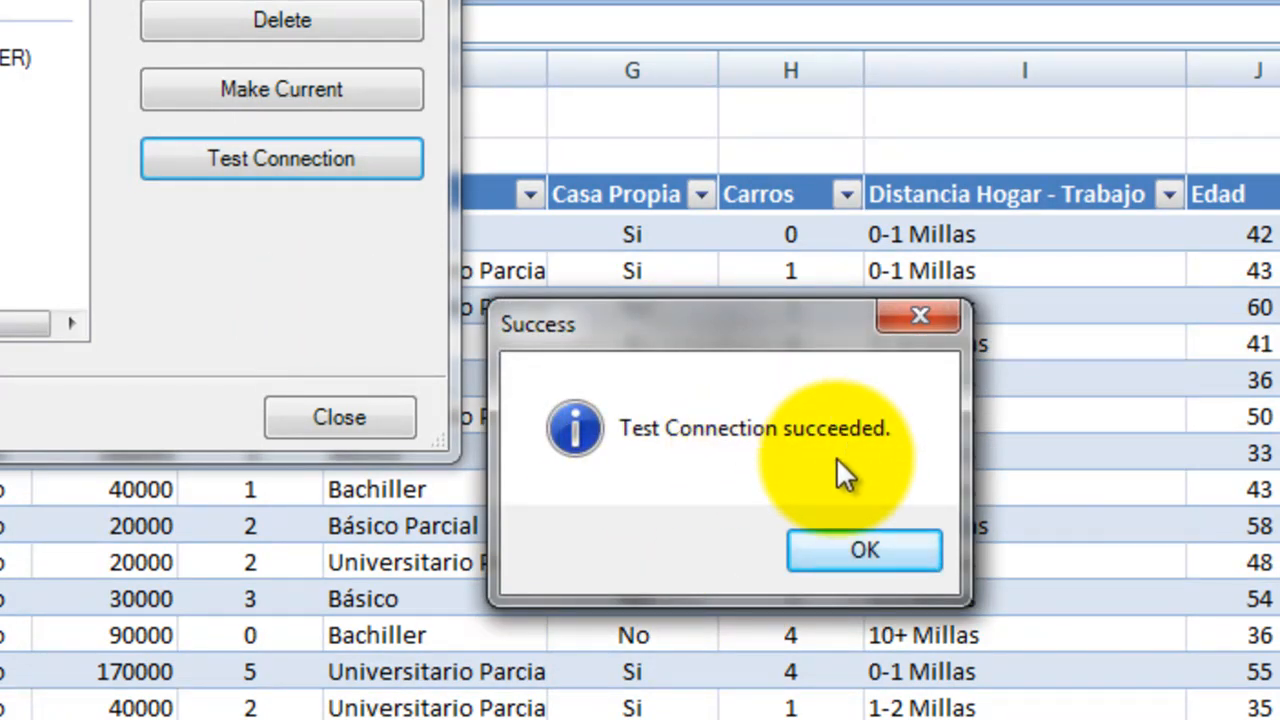
{"action": "left_click", "coordinate": [842, 546]}
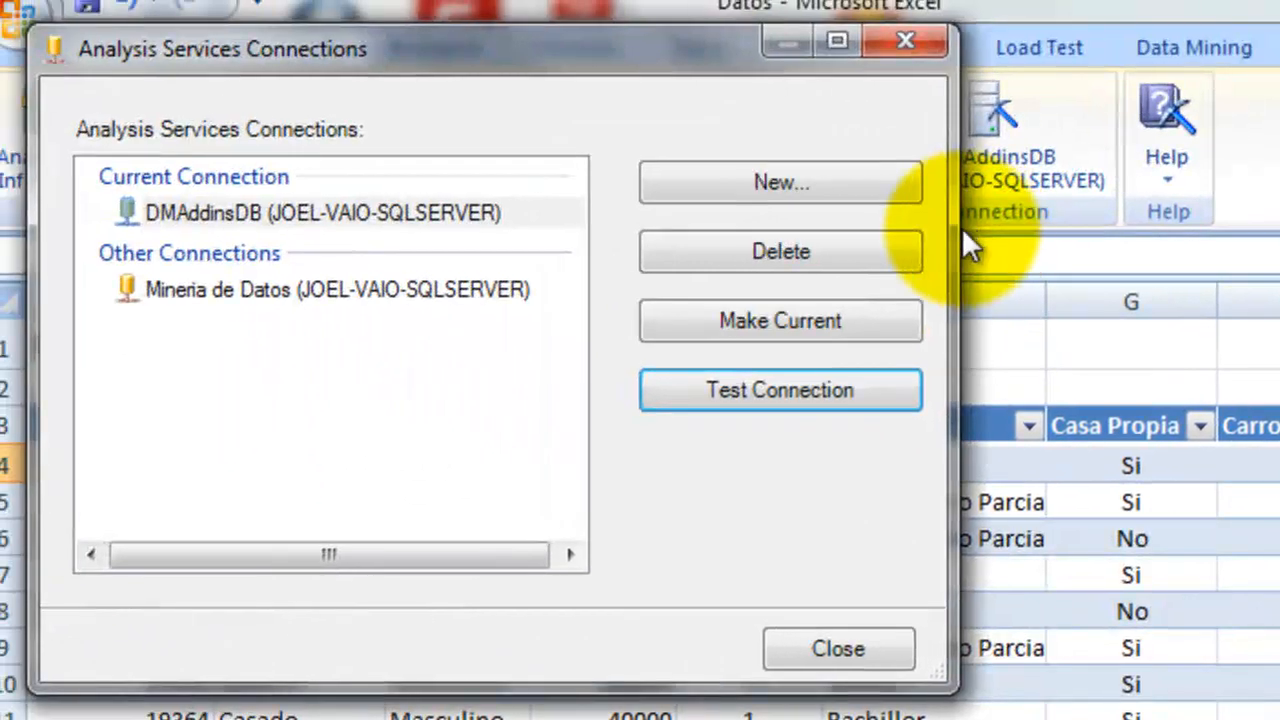
Step: Try to add an Analysis Services connection to the computer's SQLSERVER instance with the catalog DMAddinsDB, without replacing the existing one
{"action": "left_click", "coordinate": [823, 202]}
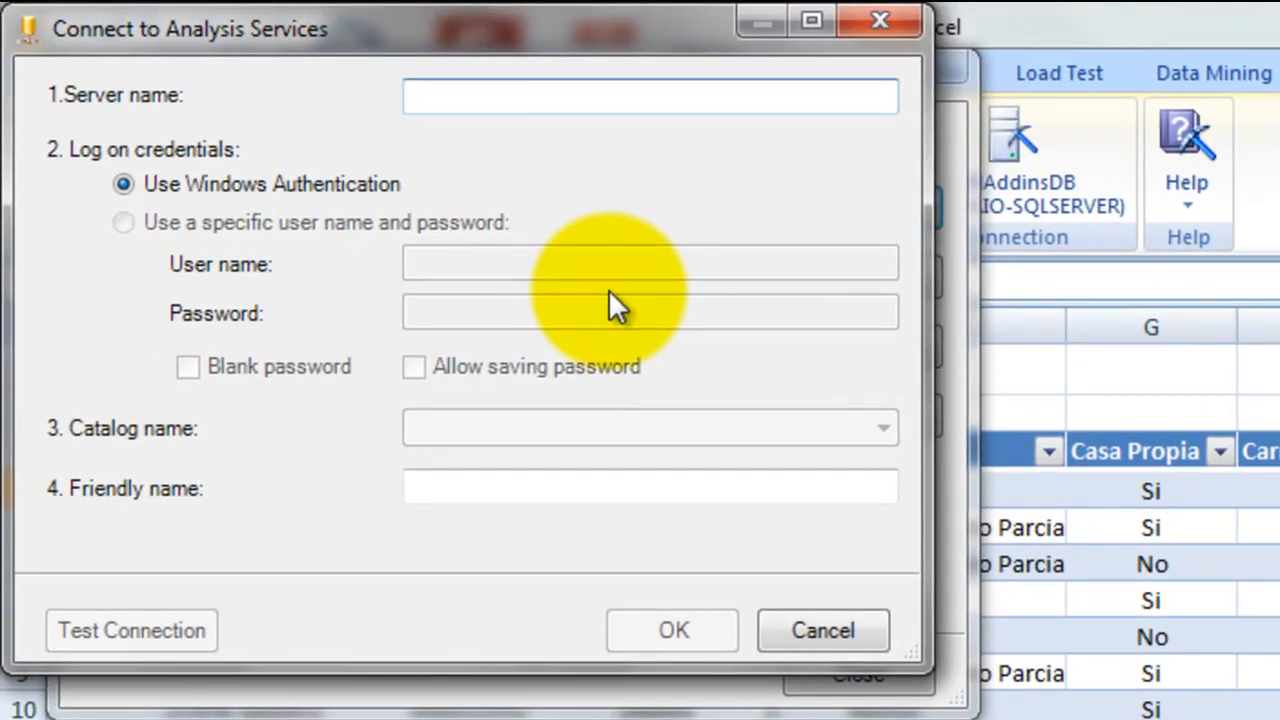
{"action": "type", "text": "JOEL-VAIO"}
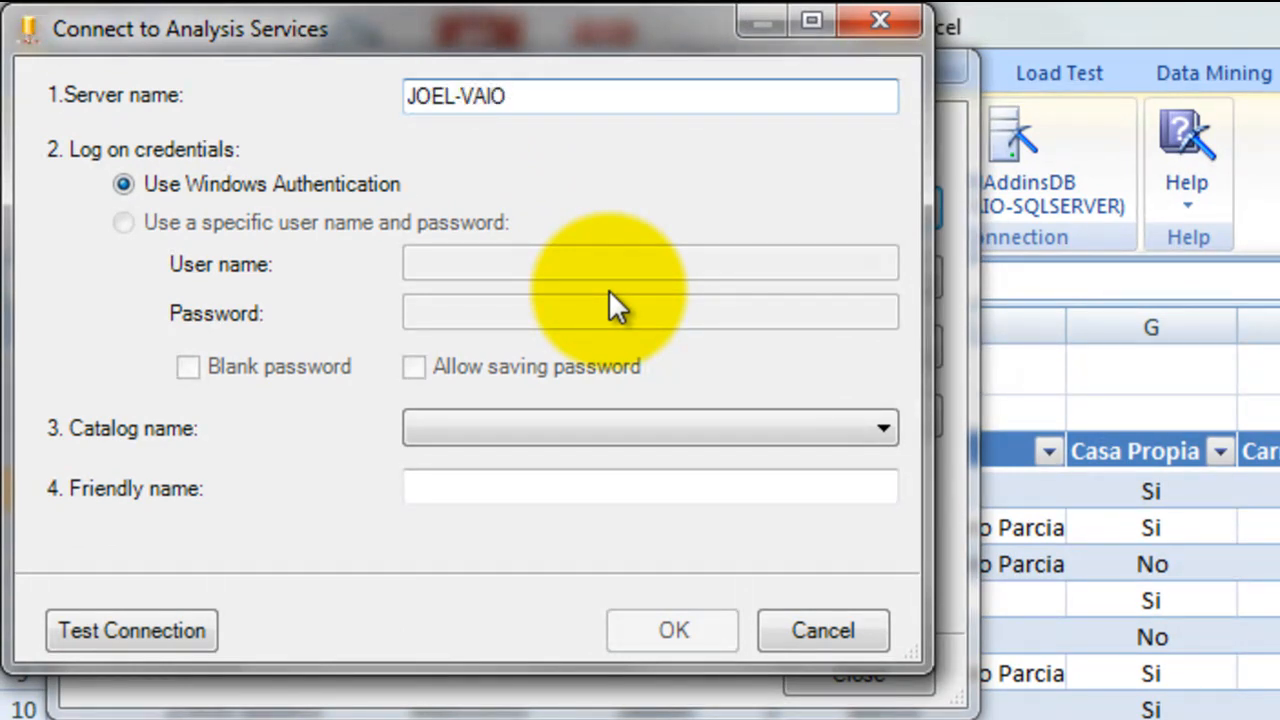
{"action": "type", "text": "\\SQLSERVER"}
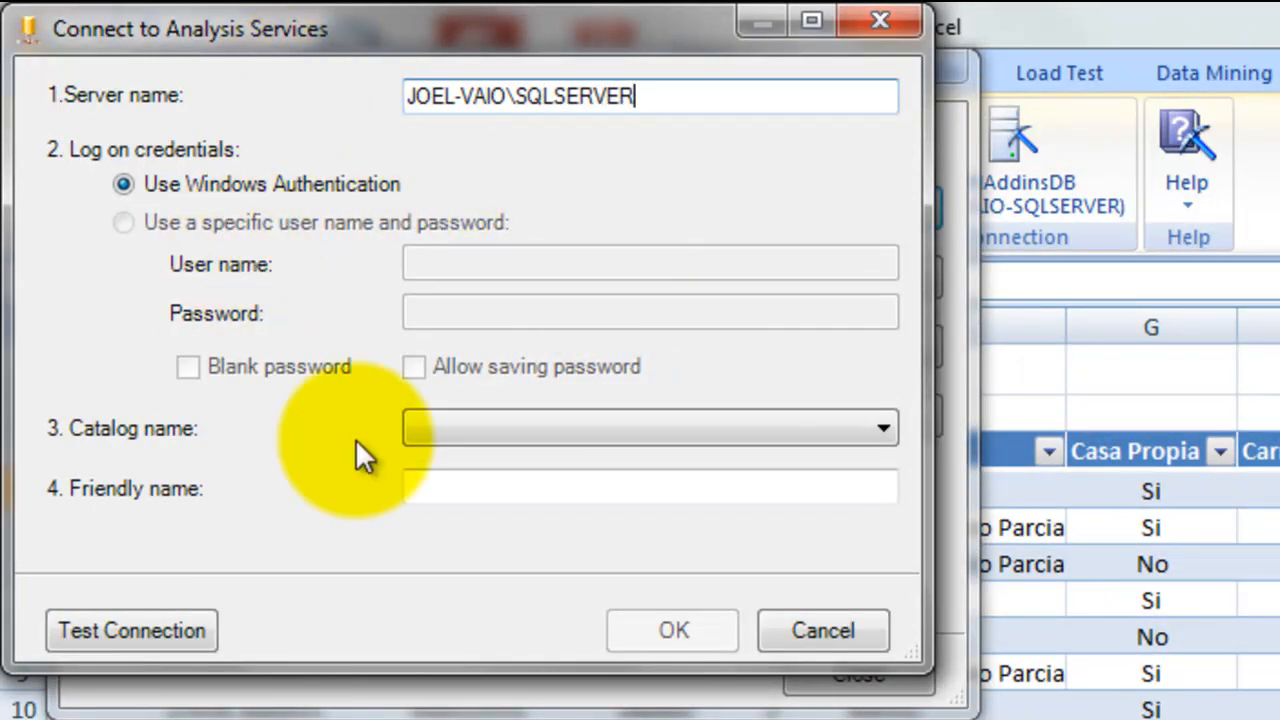
{"action": "left_click", "coordinate": [543, 419]}
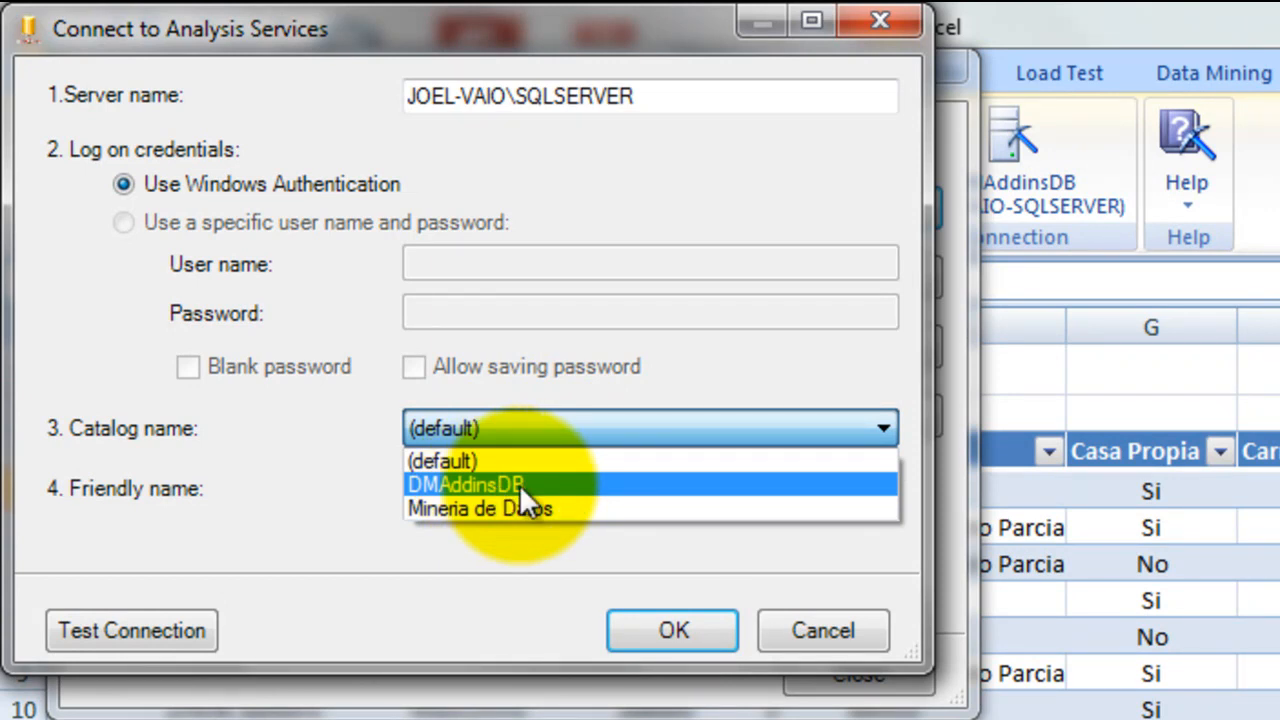
{"action": "left_click", "coordinate": [519, 484]}
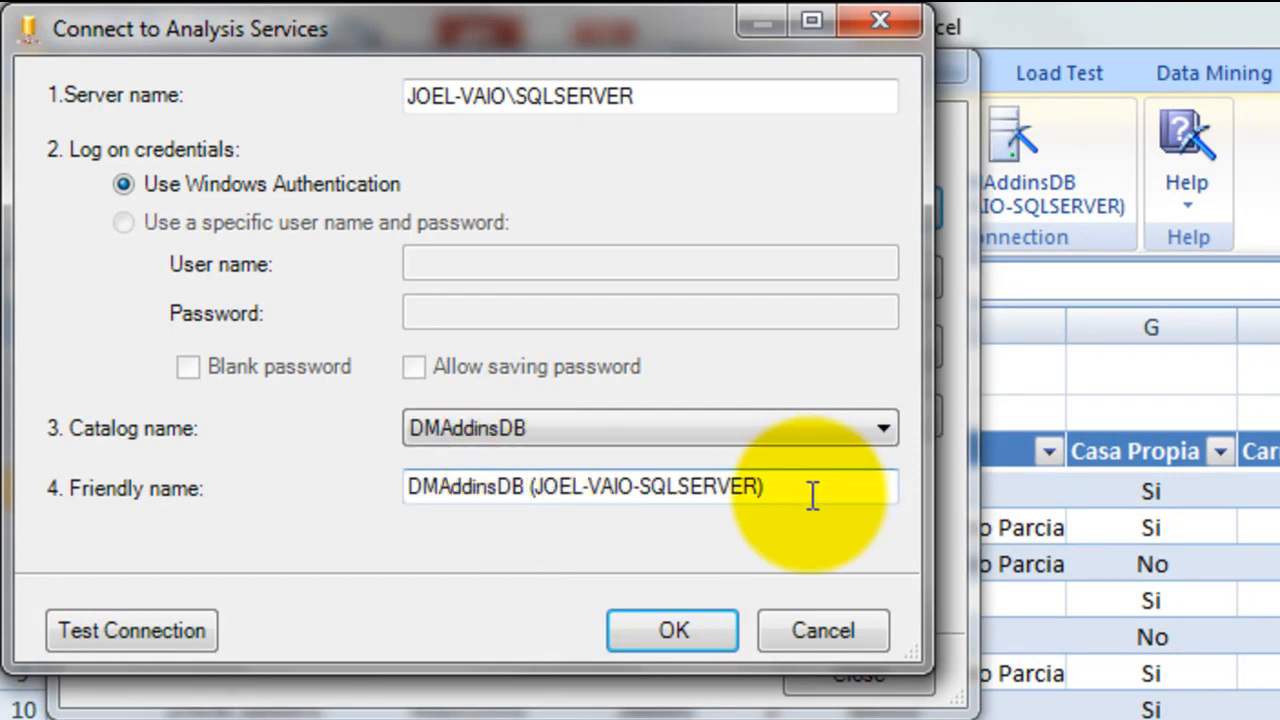
{"action": "left_click", "coordinate": [688, 630]}
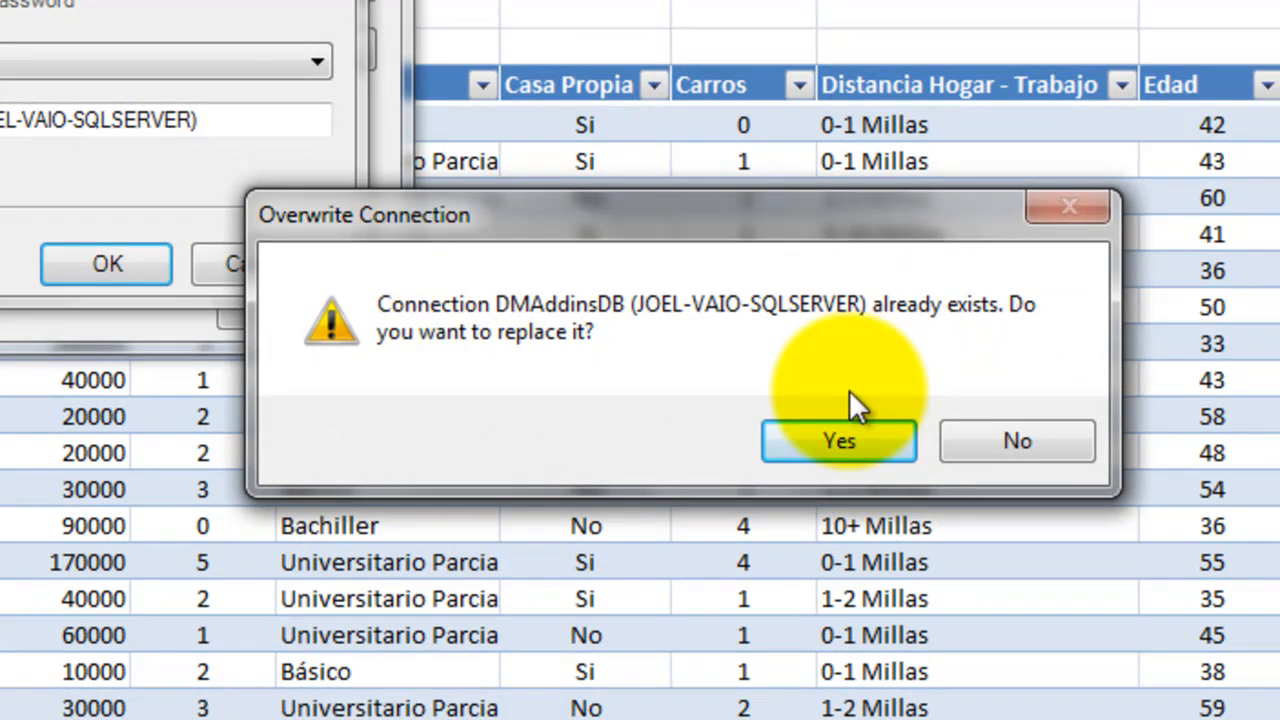
{"action": "left_click", "coordinate": [985, 453]}
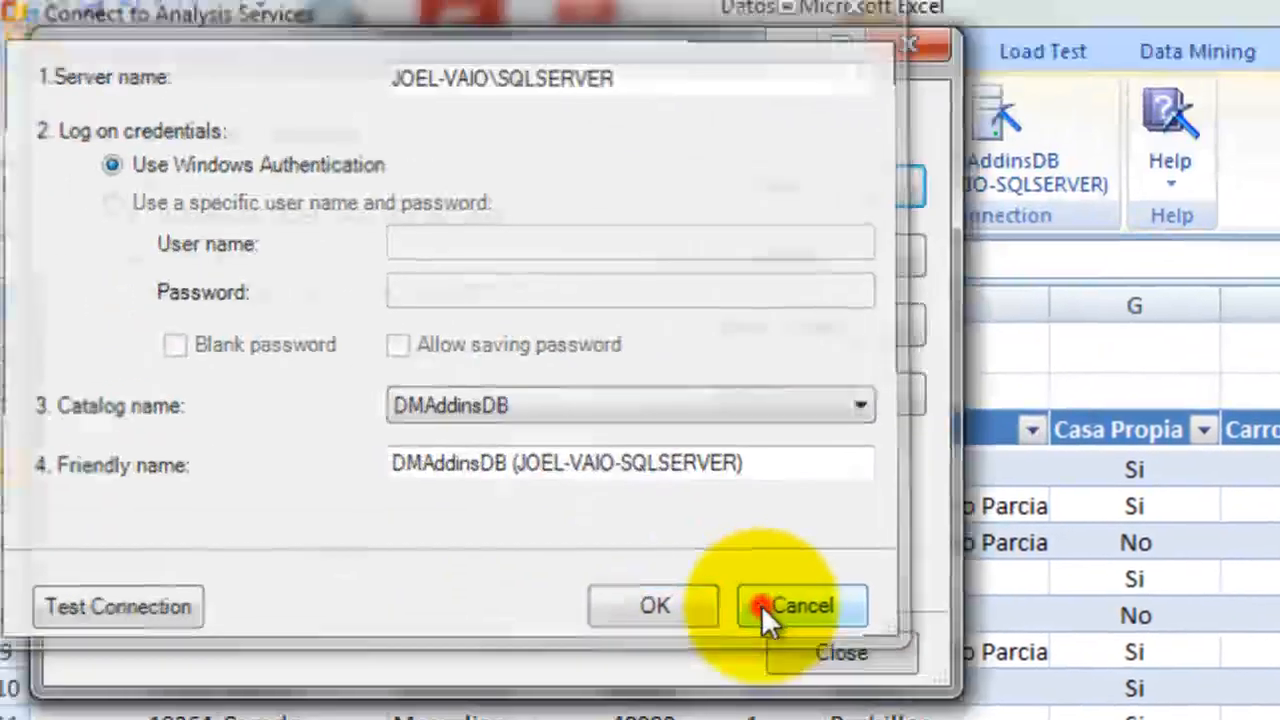
{"action": "left_click", "coordinate": [256, 264]}
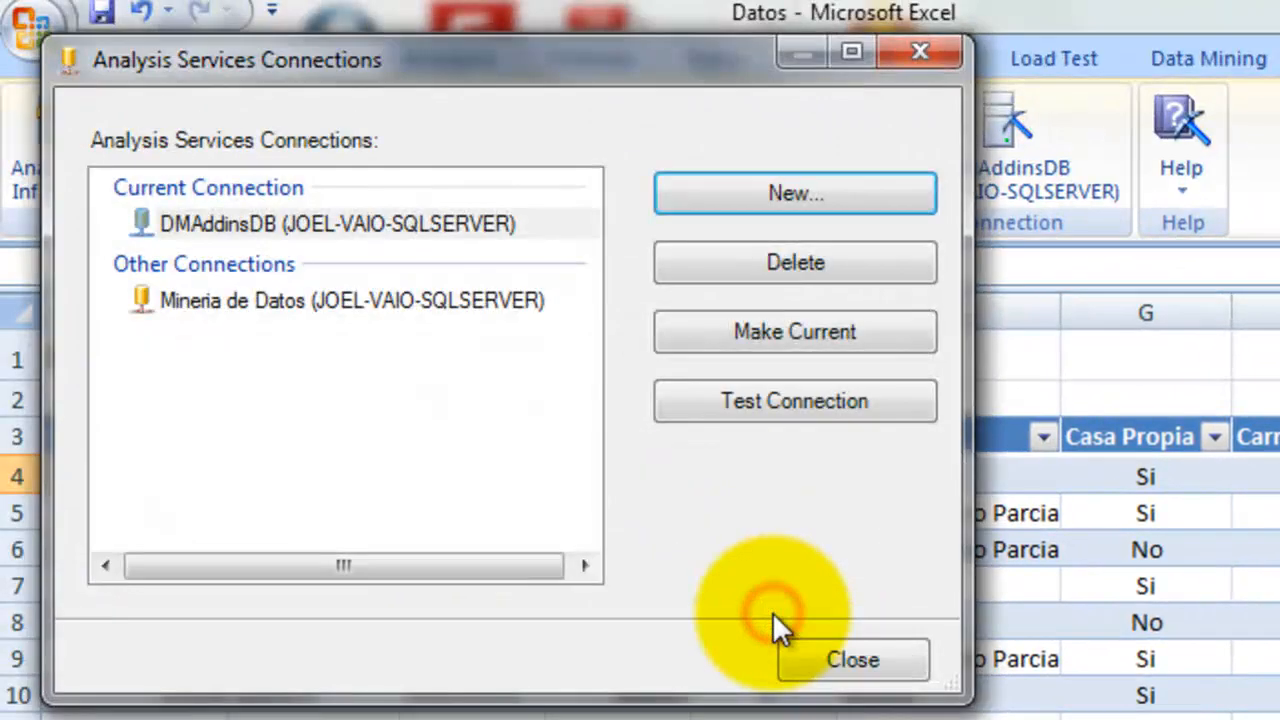
{"action": "left_click", "coordinate": [854, 663]}
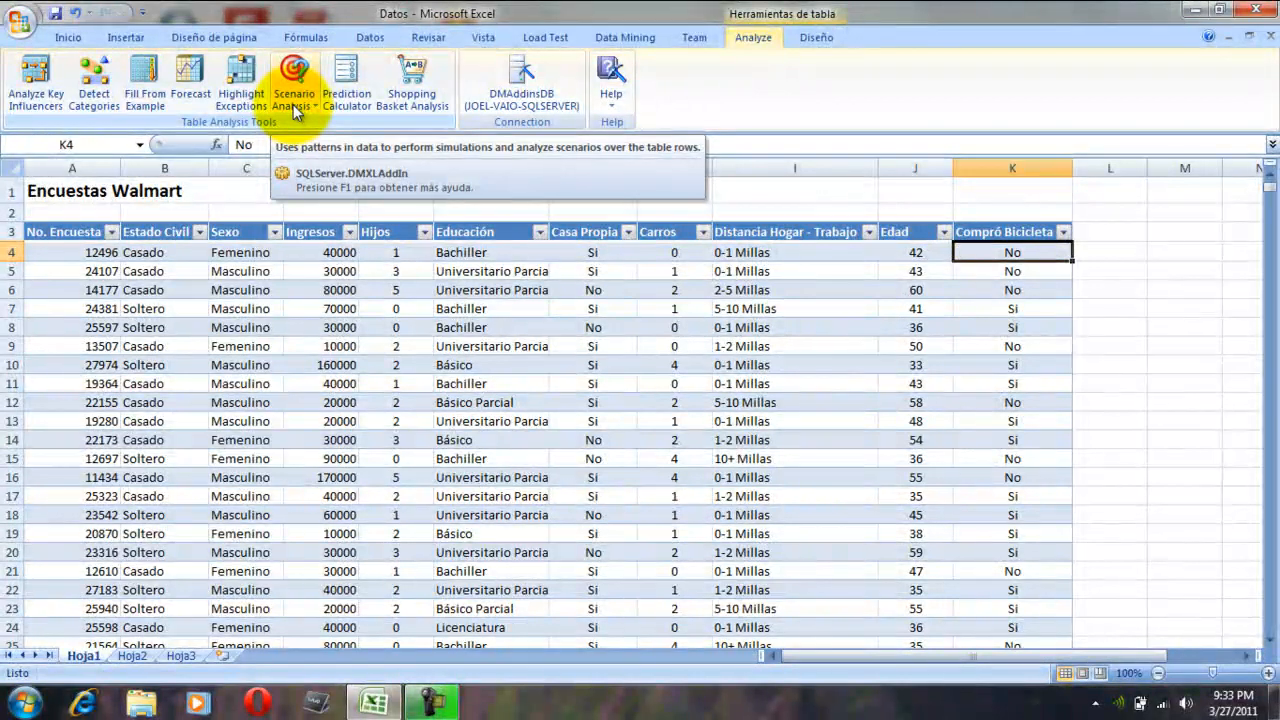
Step: Start a What-If scenario analysis on the survey table with Ingresos as the column to change
{"action": "left_click", "coordinate": [293, 104]}
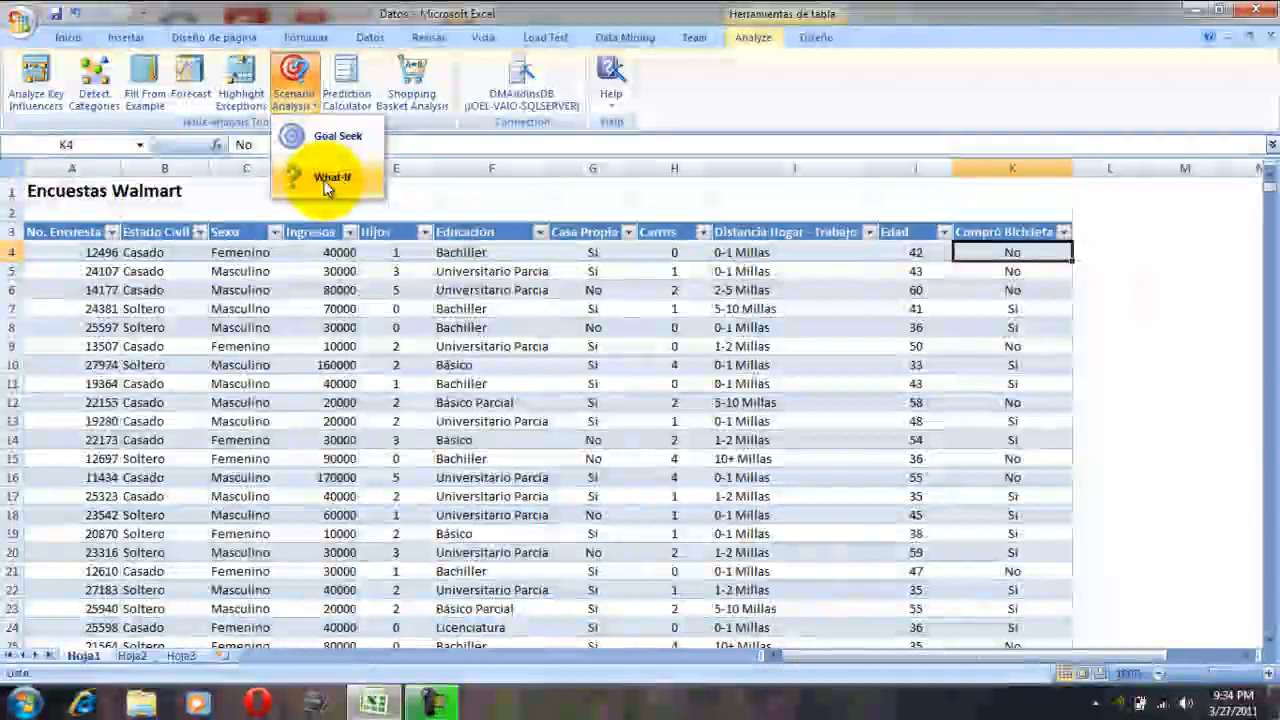
{"action": "left_click", "coordinate": [327, 183]}
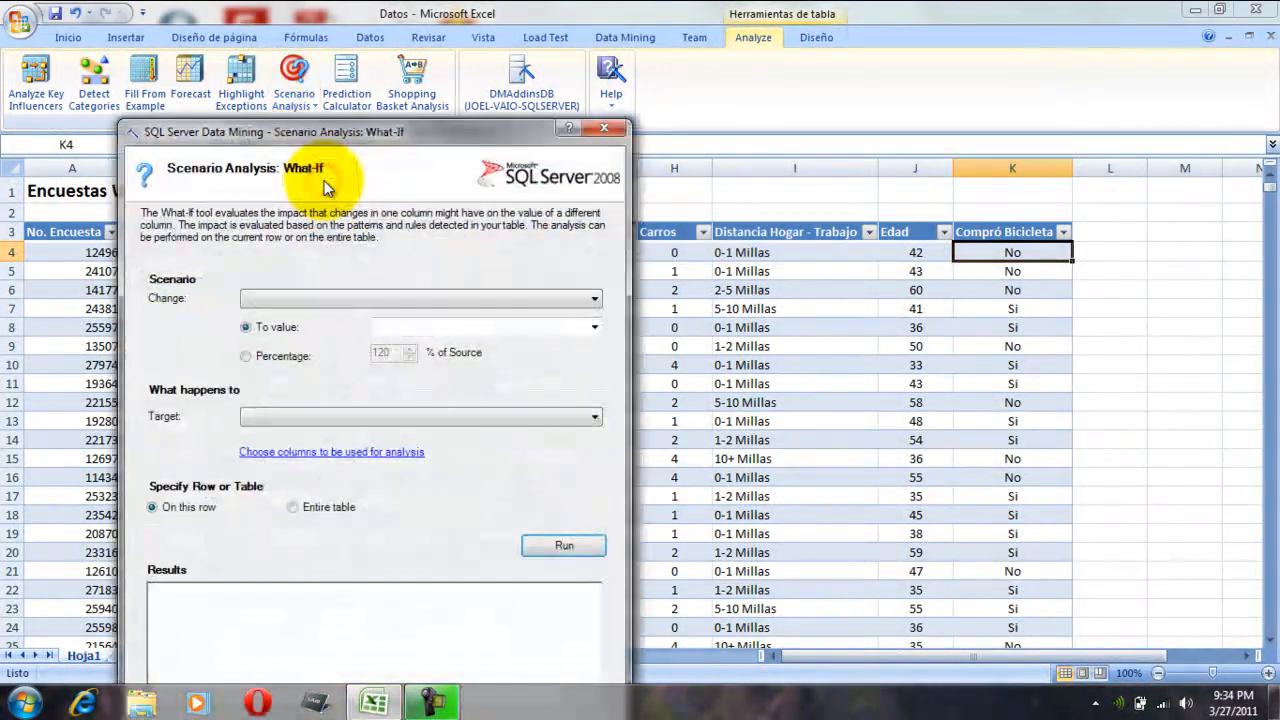
{"action": "left_click_drag", "start_coordinate": [364, 138], "coordinate": [816, 52]}
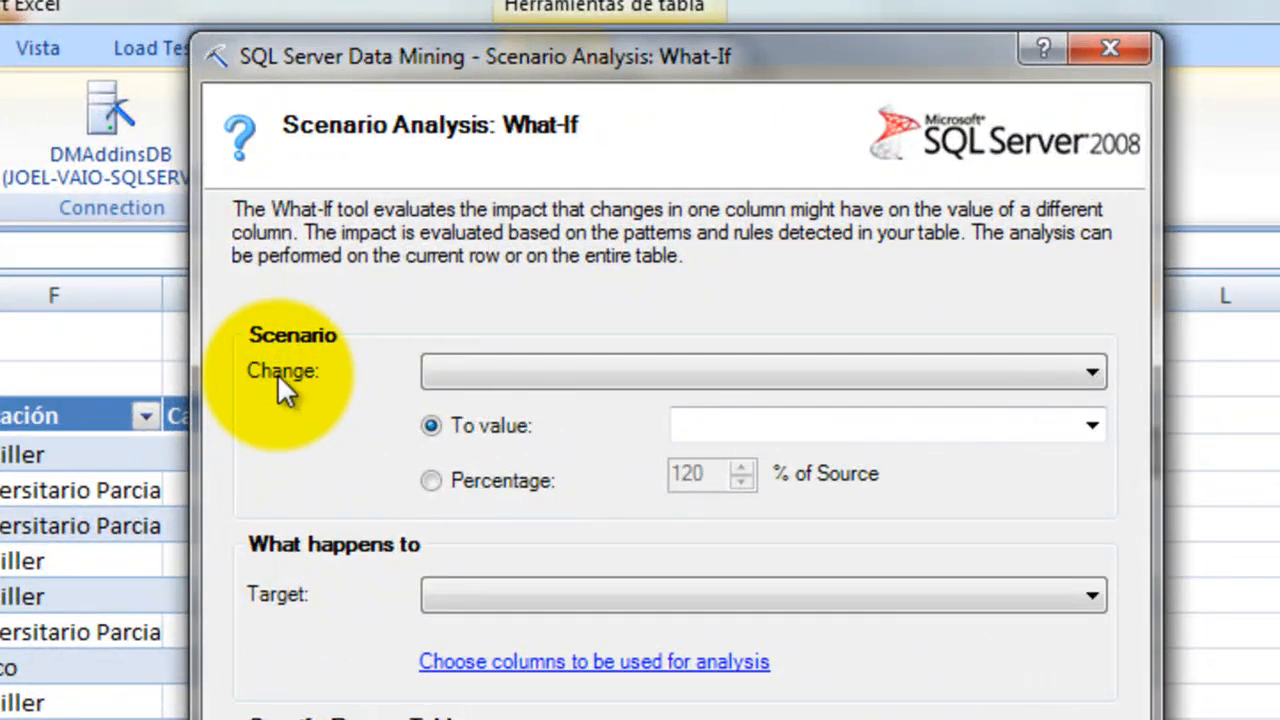
{"action": "left_click", "coordinate": [472, 384]}
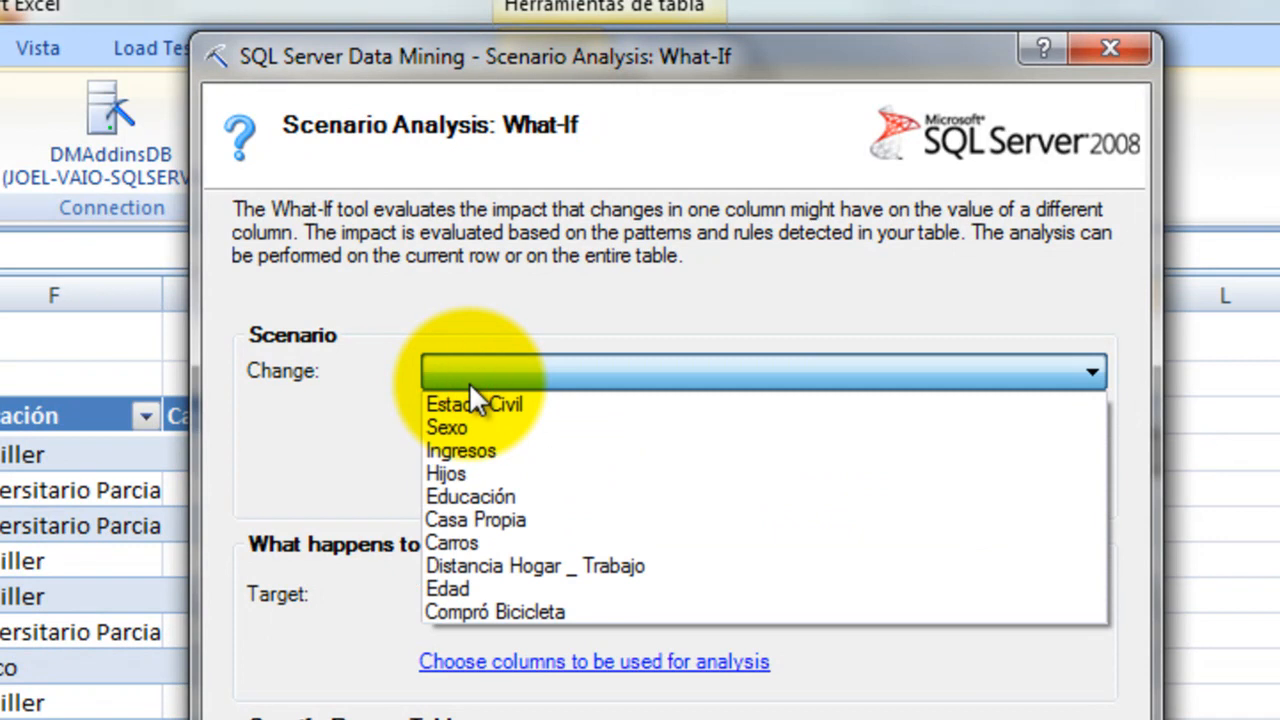
{"action": "left_click", "coordinate": [476, 451]}
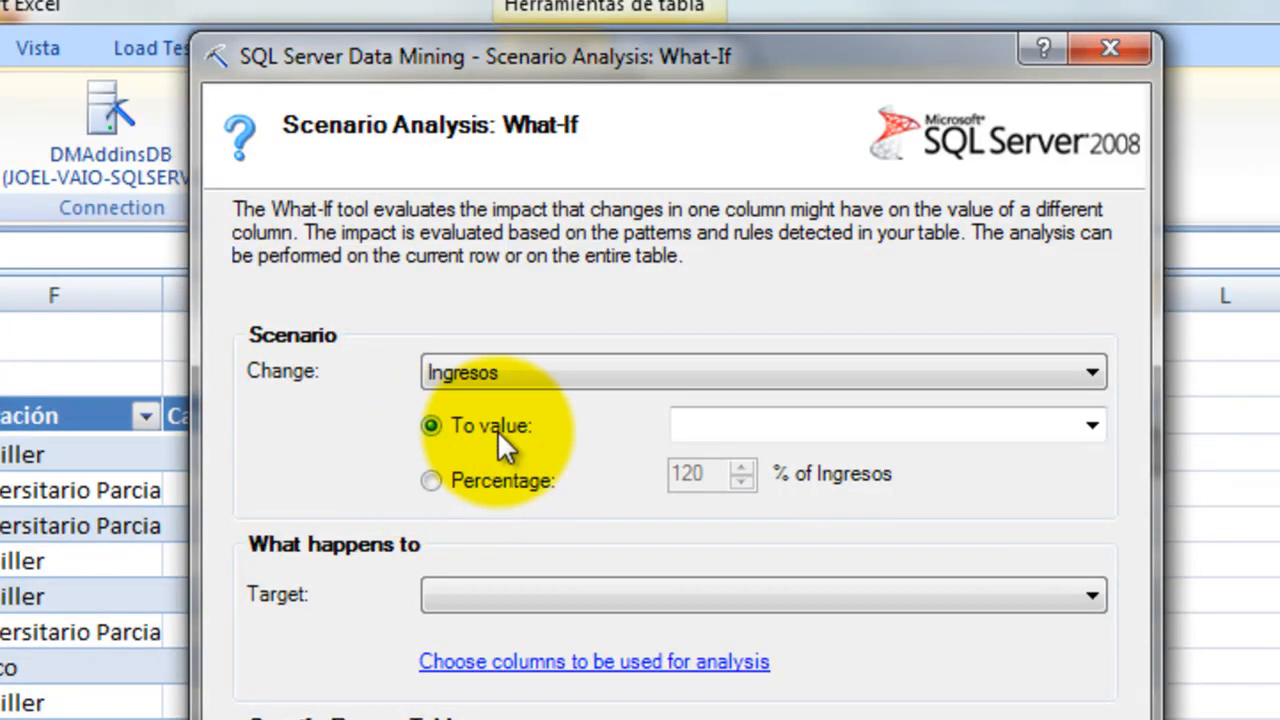
Step: Try the fixed value 5000 for the Ingresos change, and switch it to a percentage of 80
{"action": "left_click", "coordinate": [708, 424]}
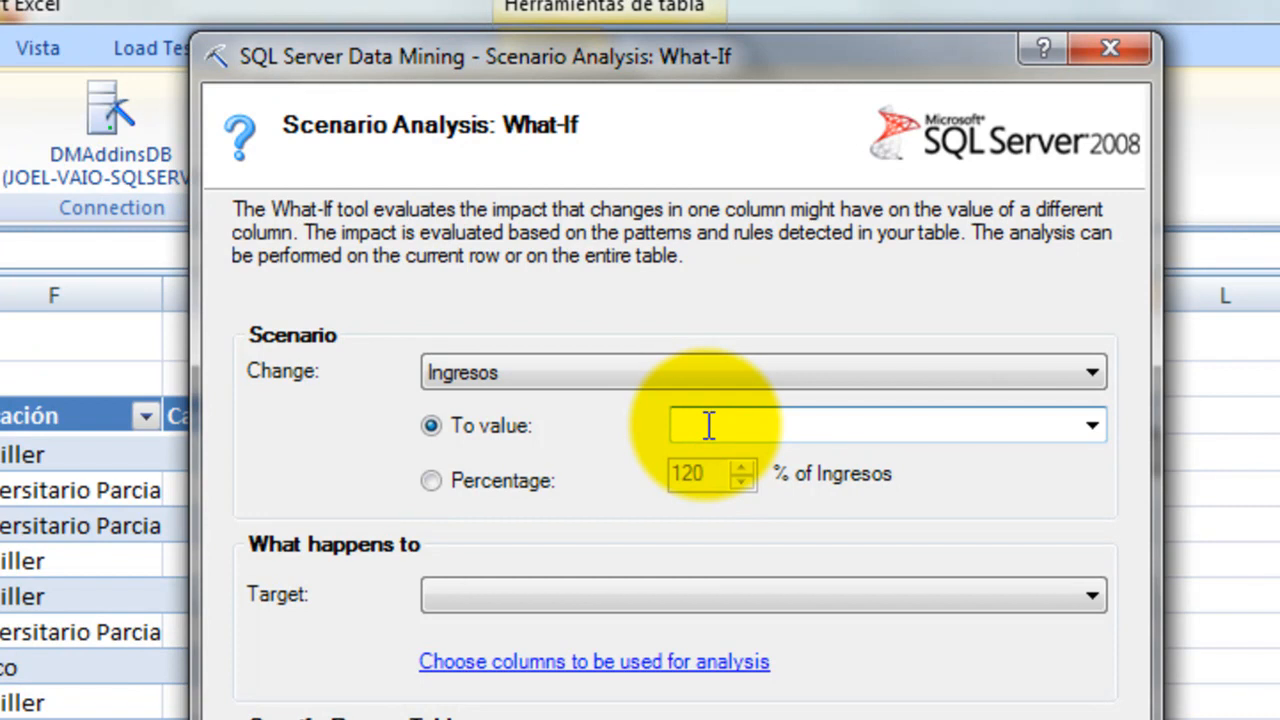
{"action": "type", "text": "5000"}
{"action": "left_click", "coordinate": [479, 477]}
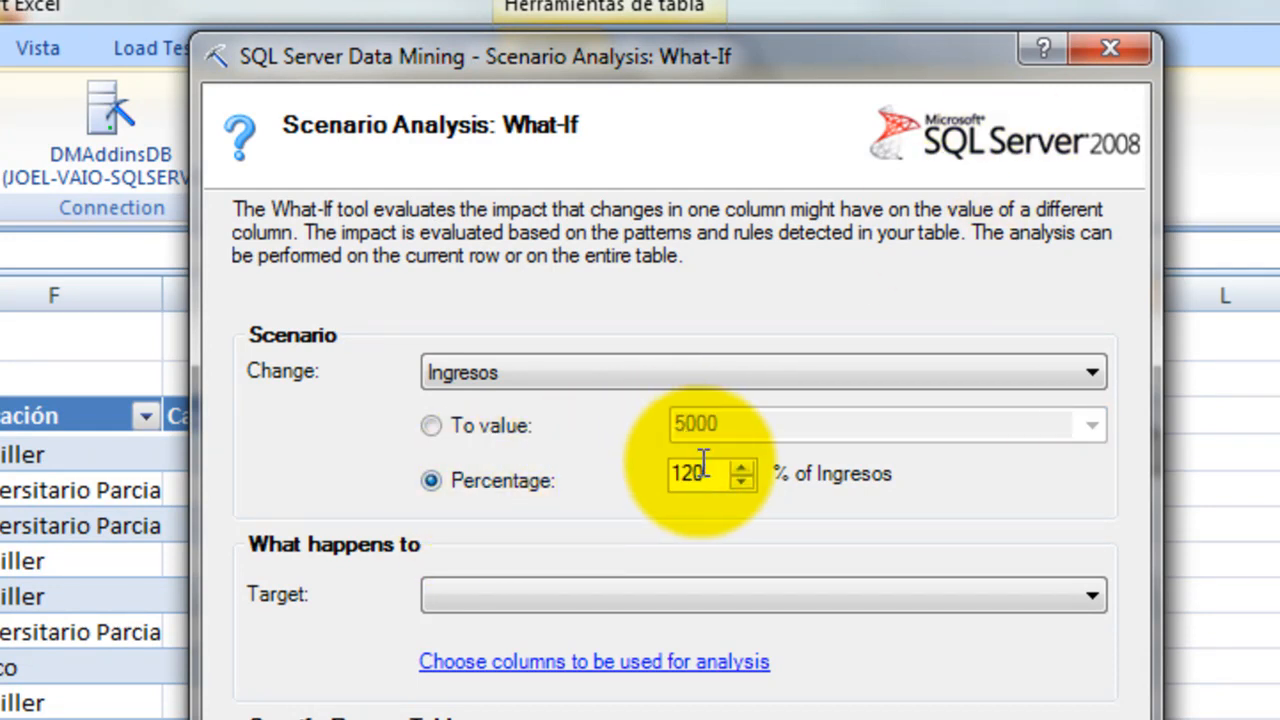
{"action": "left_click_drag", "start_coordinate": [712, 474], "coordinate": [643, 485]}
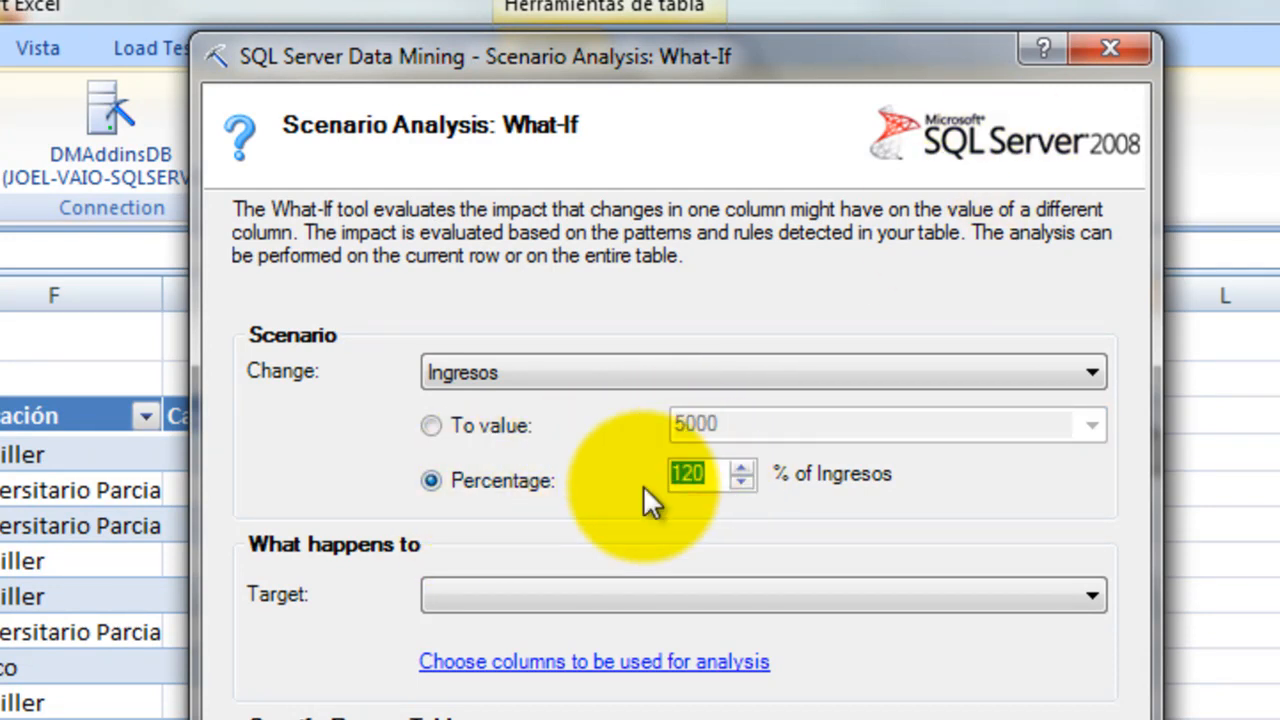
{"action": "type", "text": "80"}
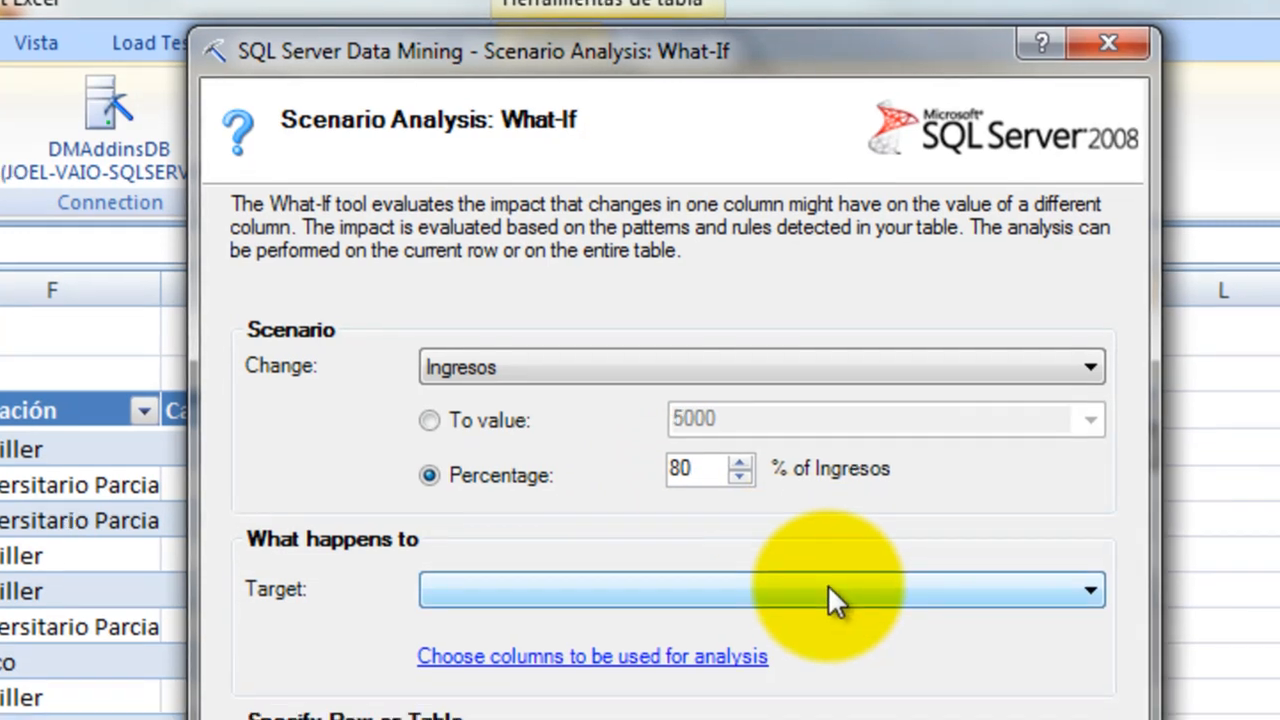
Step: Set Compró Bicicleta as the scenario's target and include the No_ Encuesta column in the analysis
{"action": "left_click", "coordinate": [827, 584]}
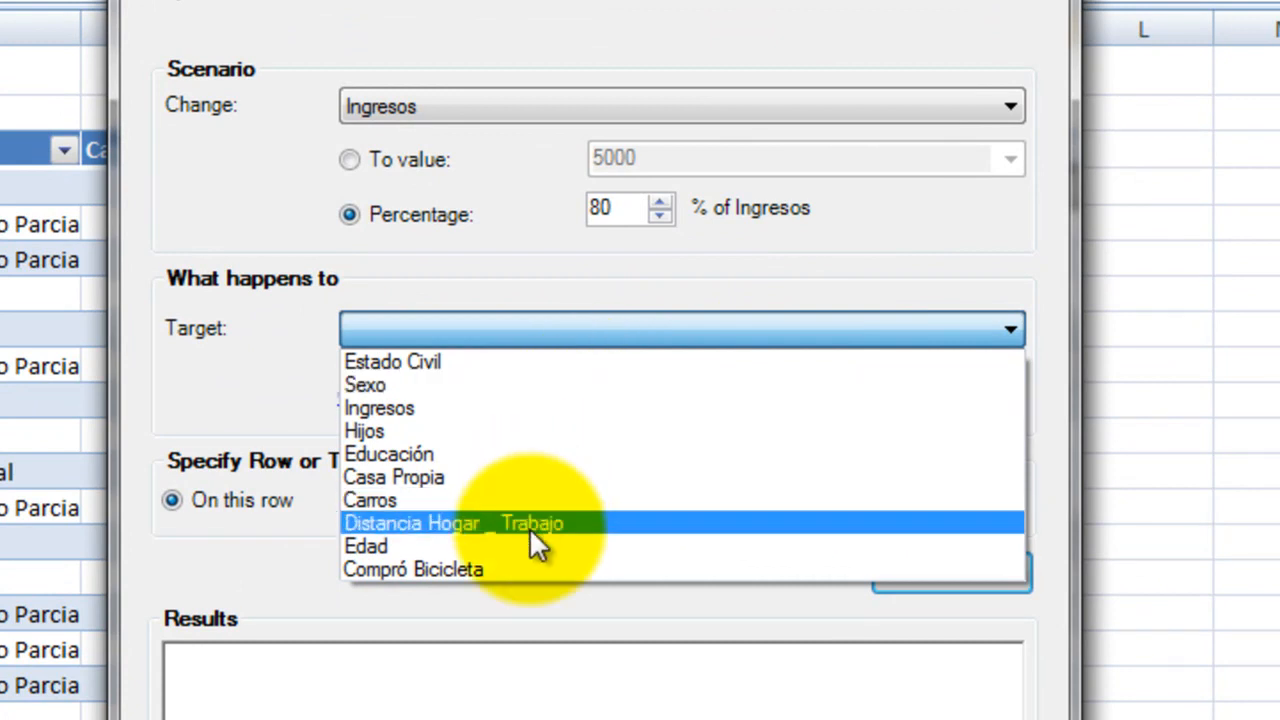
{"action": "left_click", "coordinate": [511, 563]}
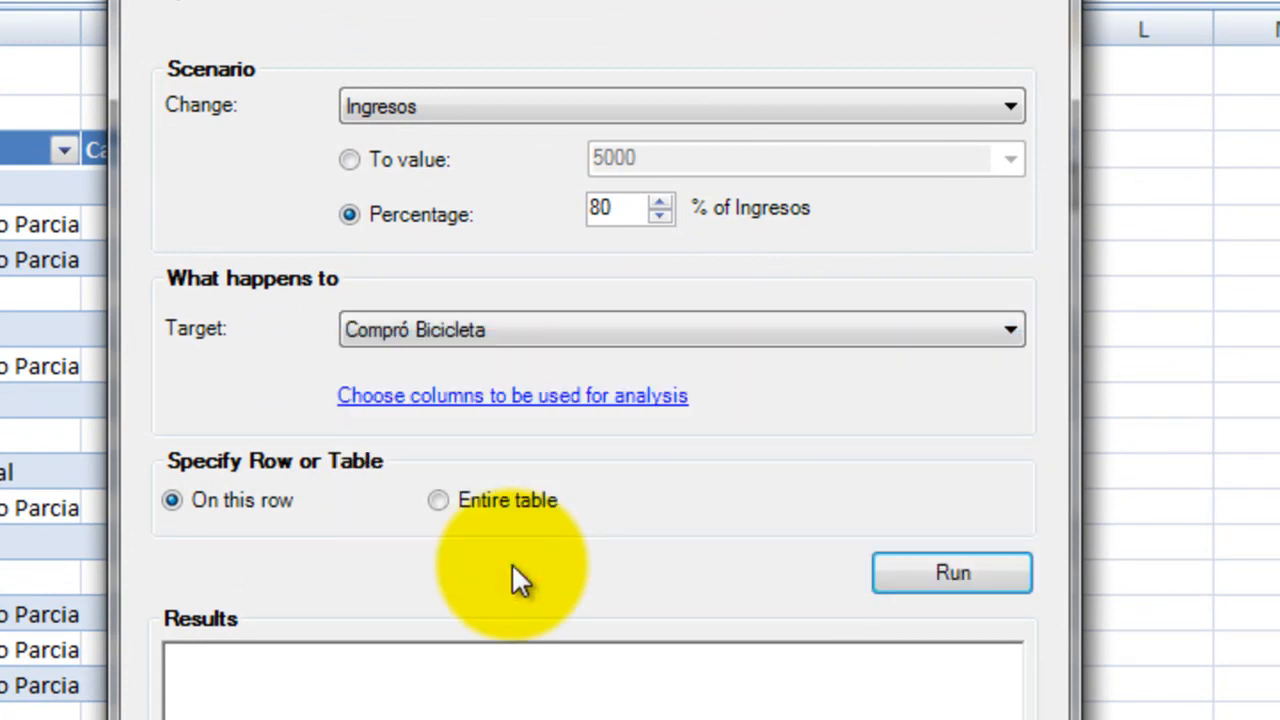
{"action": "left_click", "coordinate": [483, 398]}
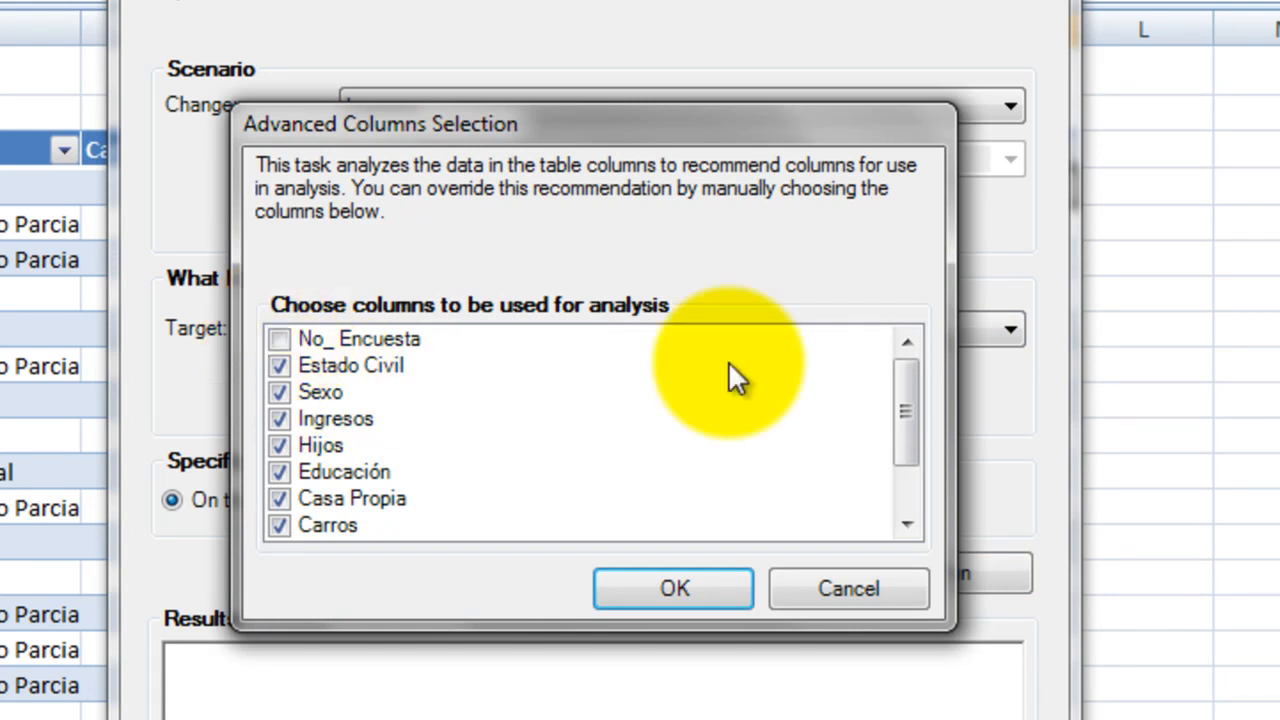
{"action": "left_click_drag", "start_coordinate": [905, 394], "coordinate": [911, 368]}
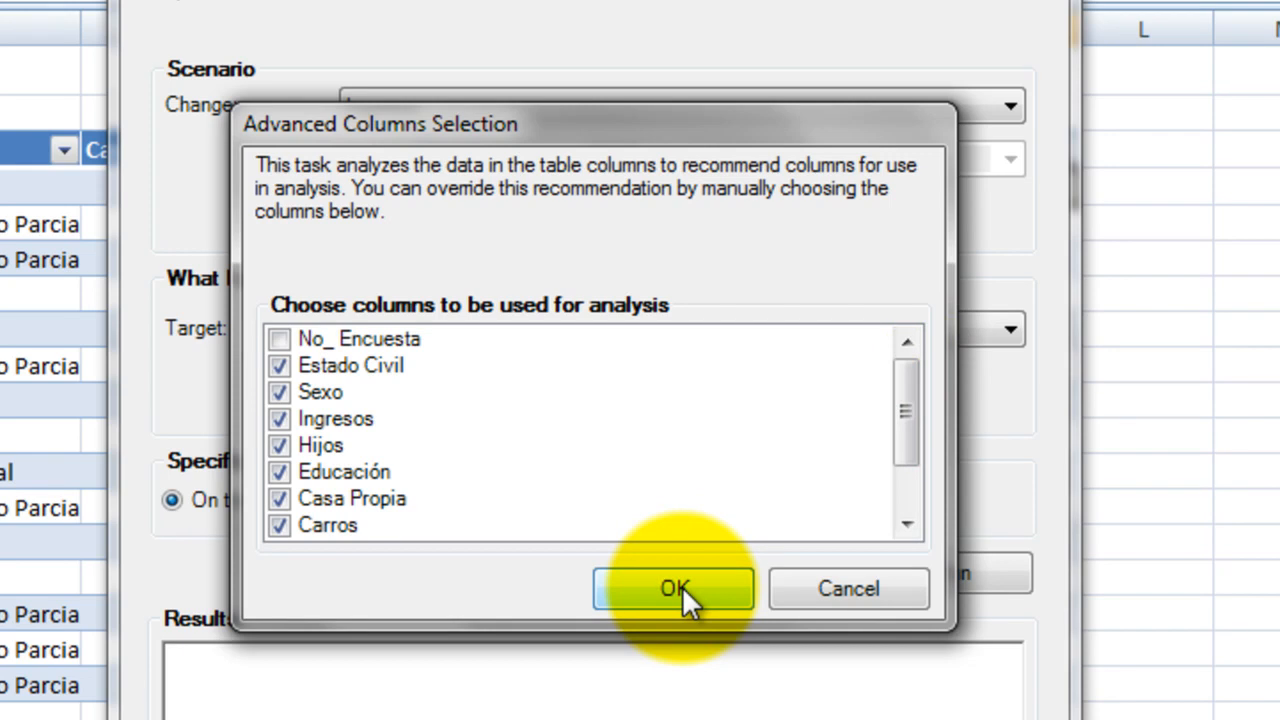
{"action": "left_click", "coordinate": [281, 341]}
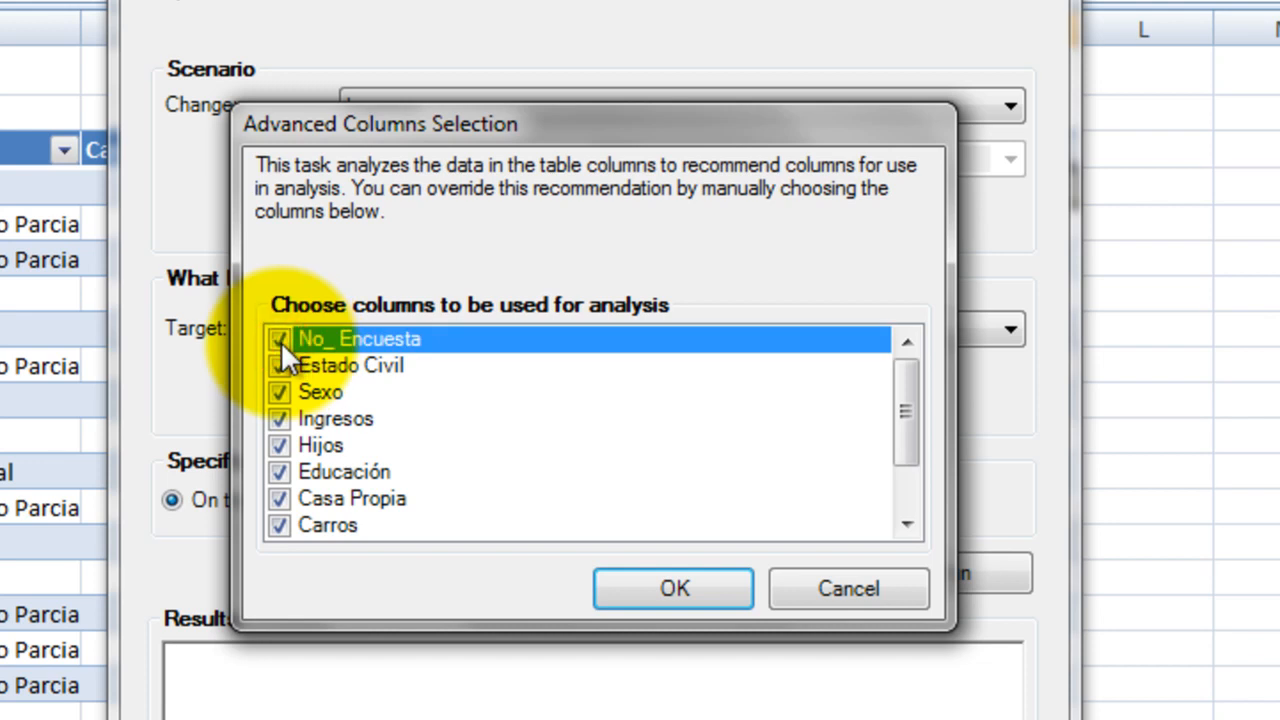
{"action": "left_click", "coordinate": [650, 584]}
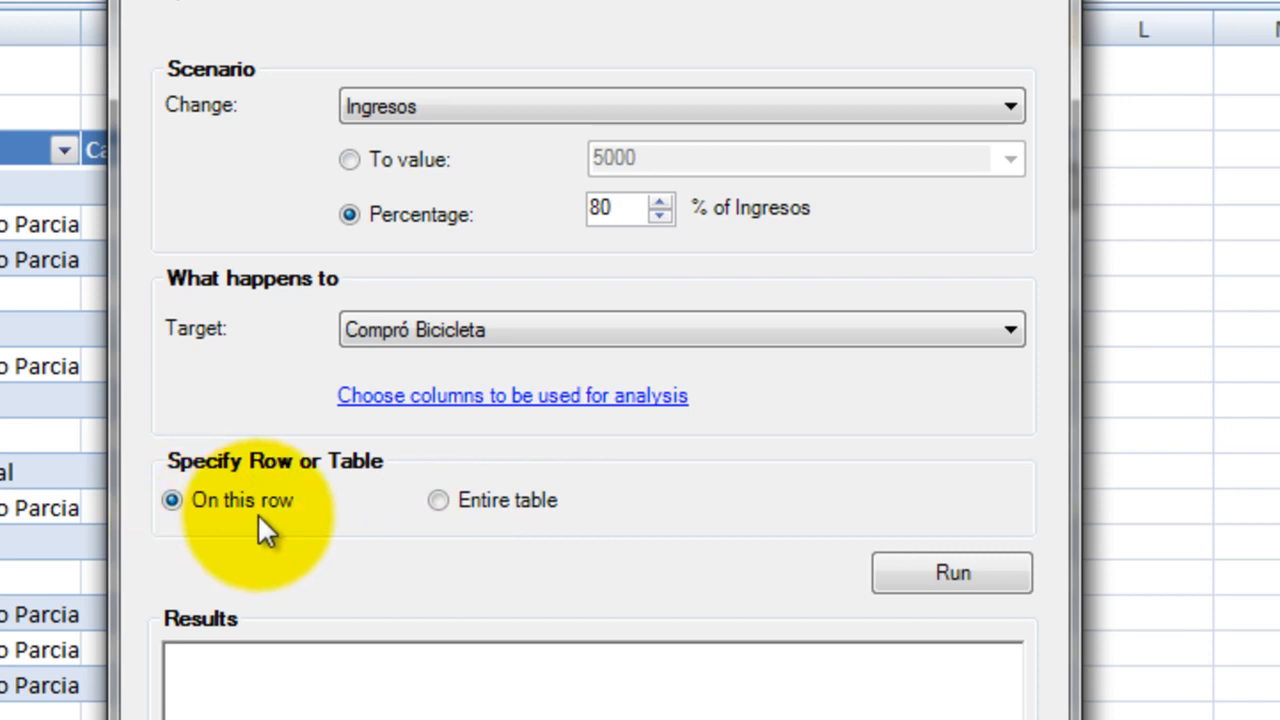
Step: Run the What-If analysis on the entire table and close its dialog
{"action": "left_click", "coordinate": [442, 500]}
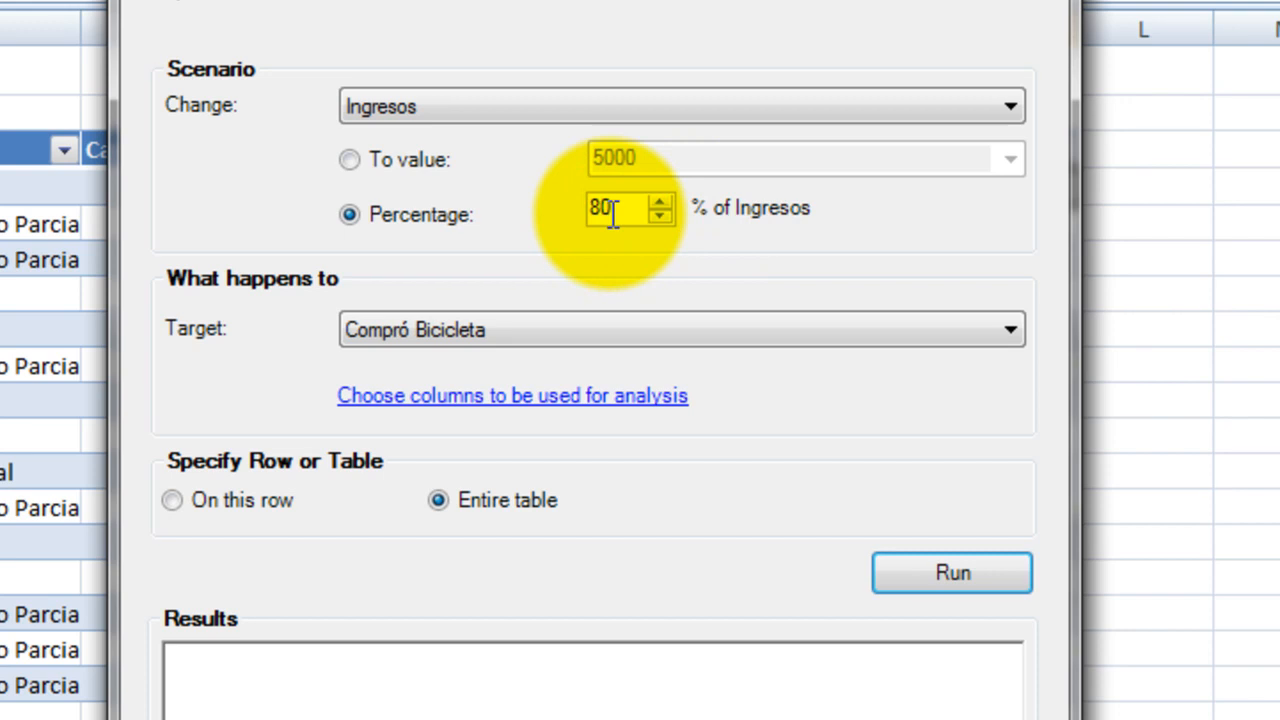
{"action": "left_click", "coordinate": [940, 578]}
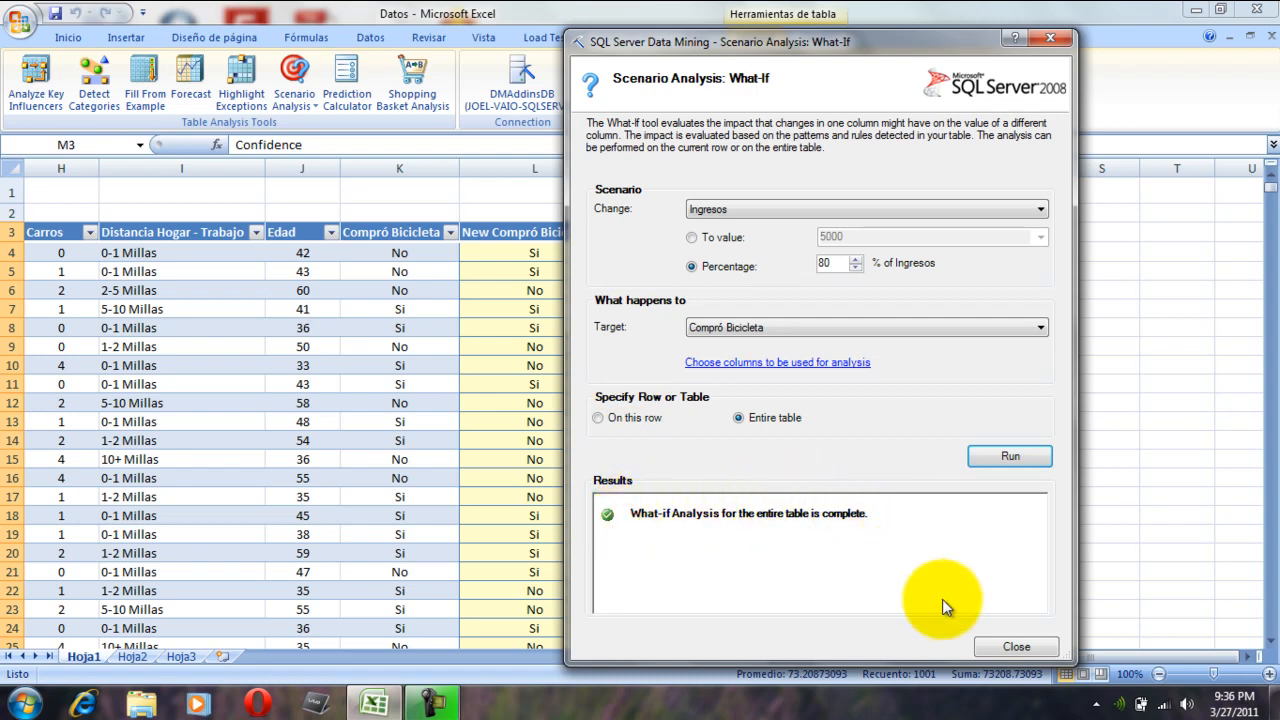
{"action": "left_click", "coordinate": [1007, 643]}
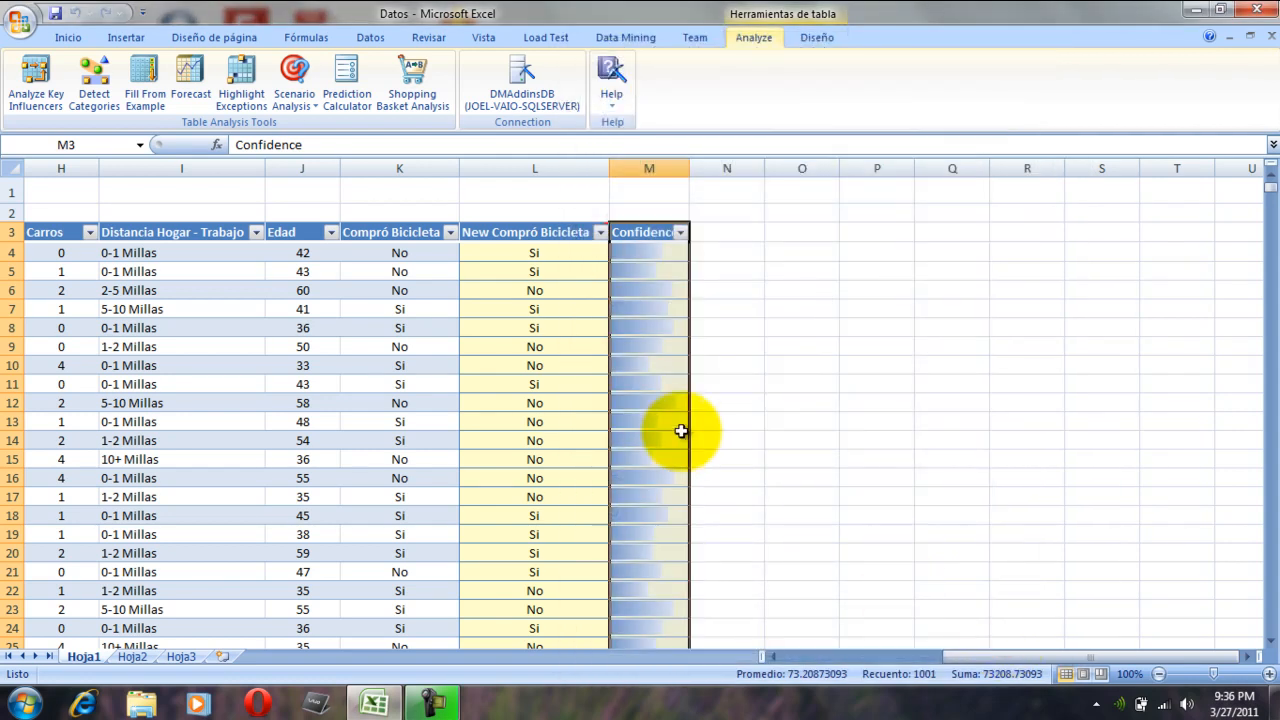
Step: Examine the first record across all its columns, from No. Encuesta to the new Compró Bicicleta prediction and its Confidence
{"action": "left_click", "coordinate": [497, 257]}
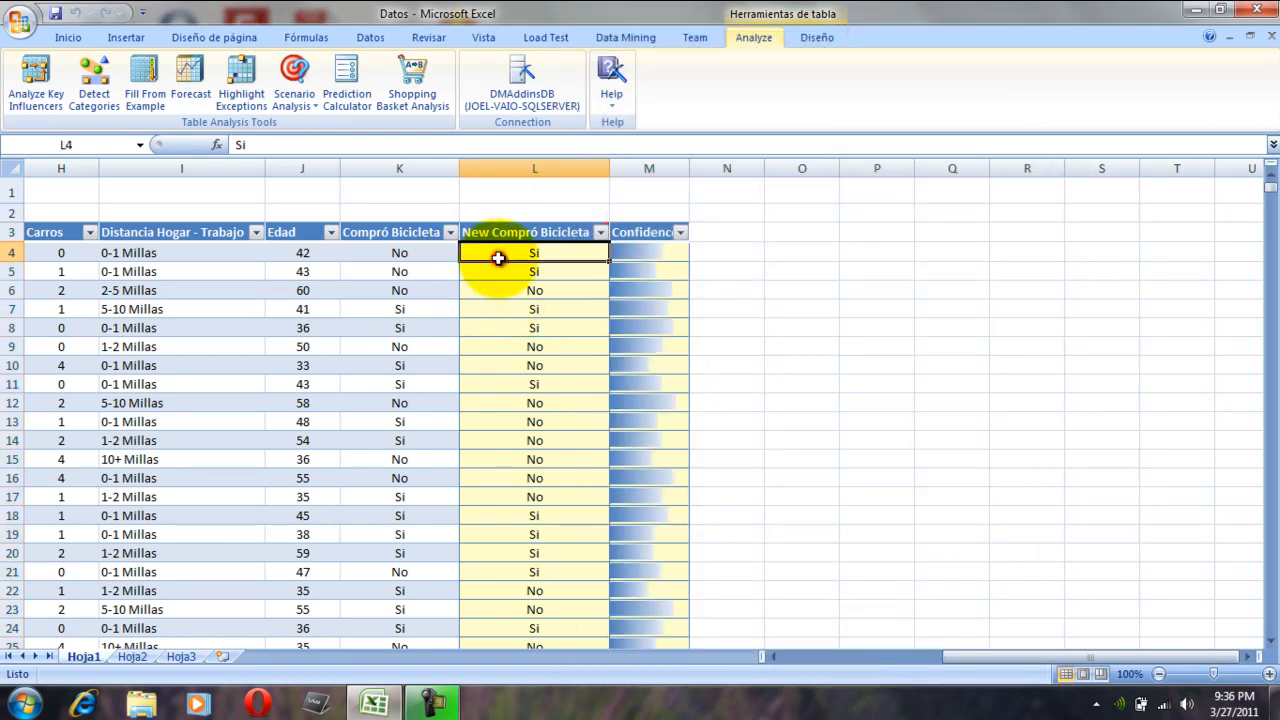
{"action": "key", "text": "Left"}
{"action": "key", "text": "Home"}
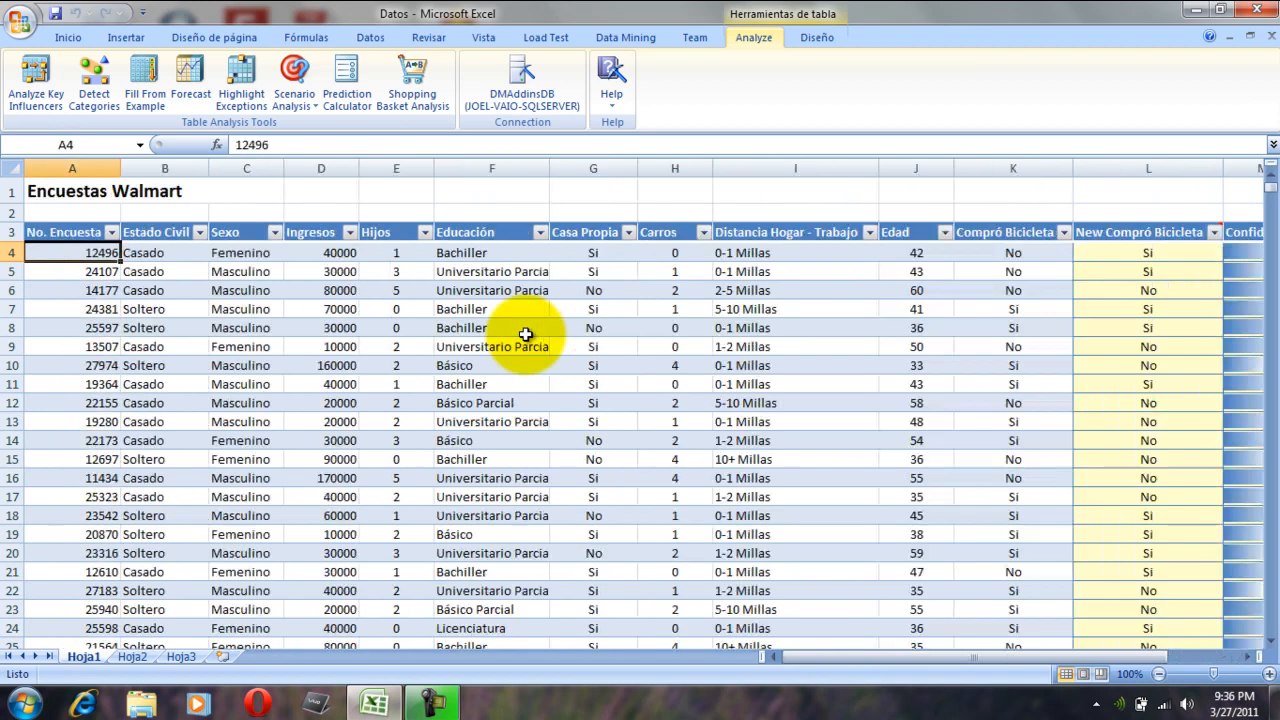
{"action": "key", "text": "Right"}
{"action": "key", "text": "Right"}
{"action": "key", "text": "Right"}
{"action": "key", "text": "Right"}
{"action": "key", "text": "Right"}
{"action": "key", "text": "Right"}
{"action": "key", "text": "Right"}
{"action": "key", "text": "Right"}
{"action": "key", "text": "Right"}
{"action": "key", "text": "Right"}
{"action": "key", "text": "Right"}
{"action": "key", "text": "Right"}
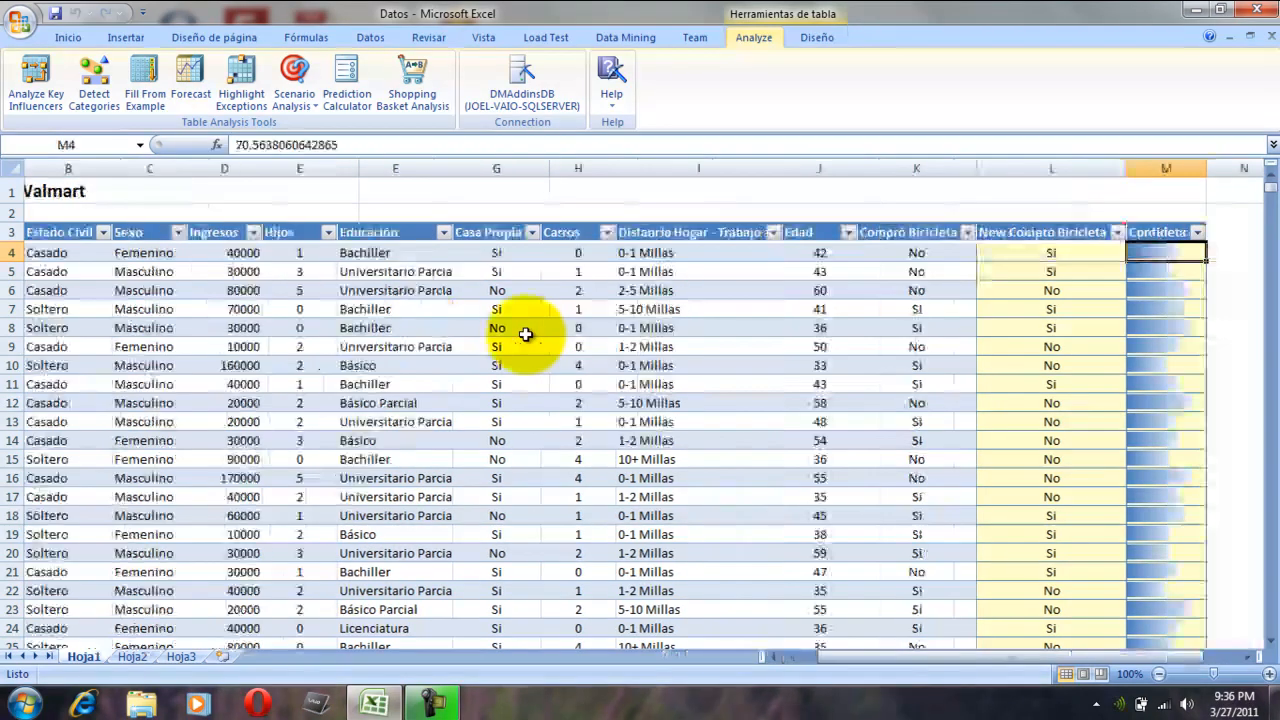
Step: Compare the Ingresos values of the first records with their original and new Compró Bicicleta values
{"action": "key", "text": "Left"}
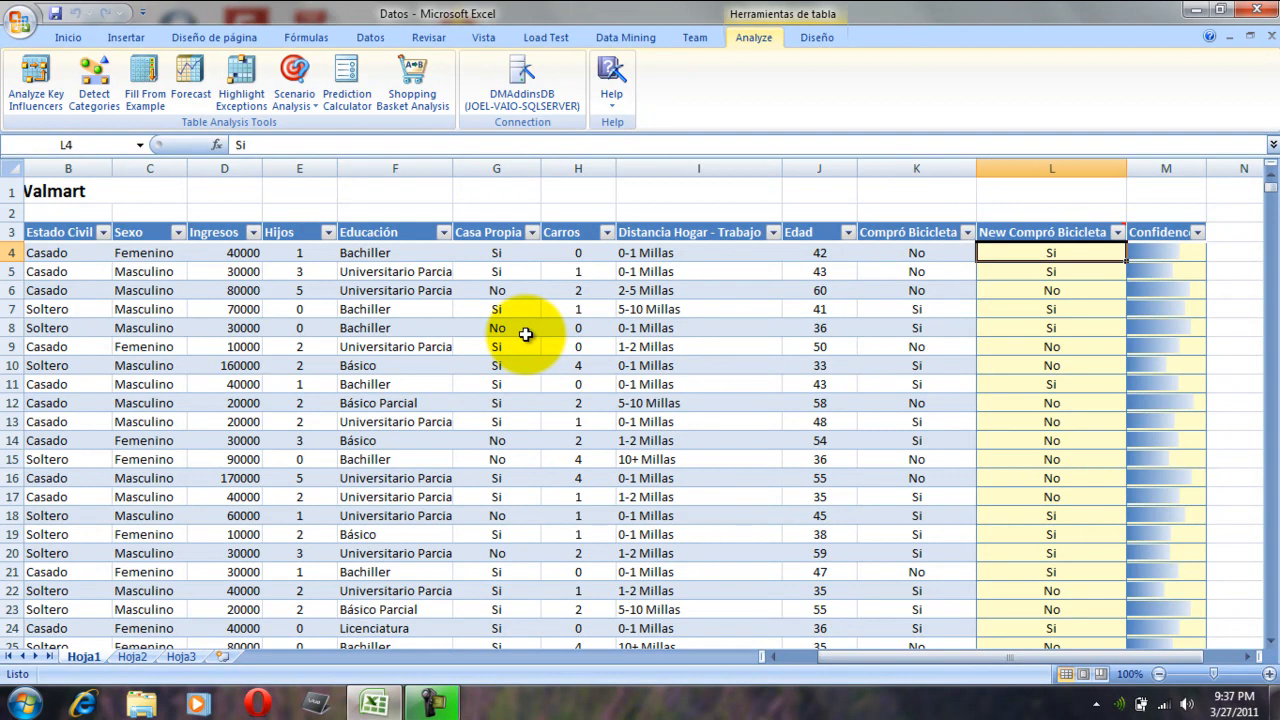
{"action": "key", "text": "Left"}
{"action": "key", "text": "Left"}
{"action": "key", "text": "Left"}
{"action": "key", "text": "Left"}
{"action": "key", "text": "Left"}
{"action": "key", "text": "Left"}
{"action": "key", "text": "Left"}
{"action": "key", "text": "Left"}
{"action": "key", "text": "Left"}
{"action": "key", "text": "Right"}
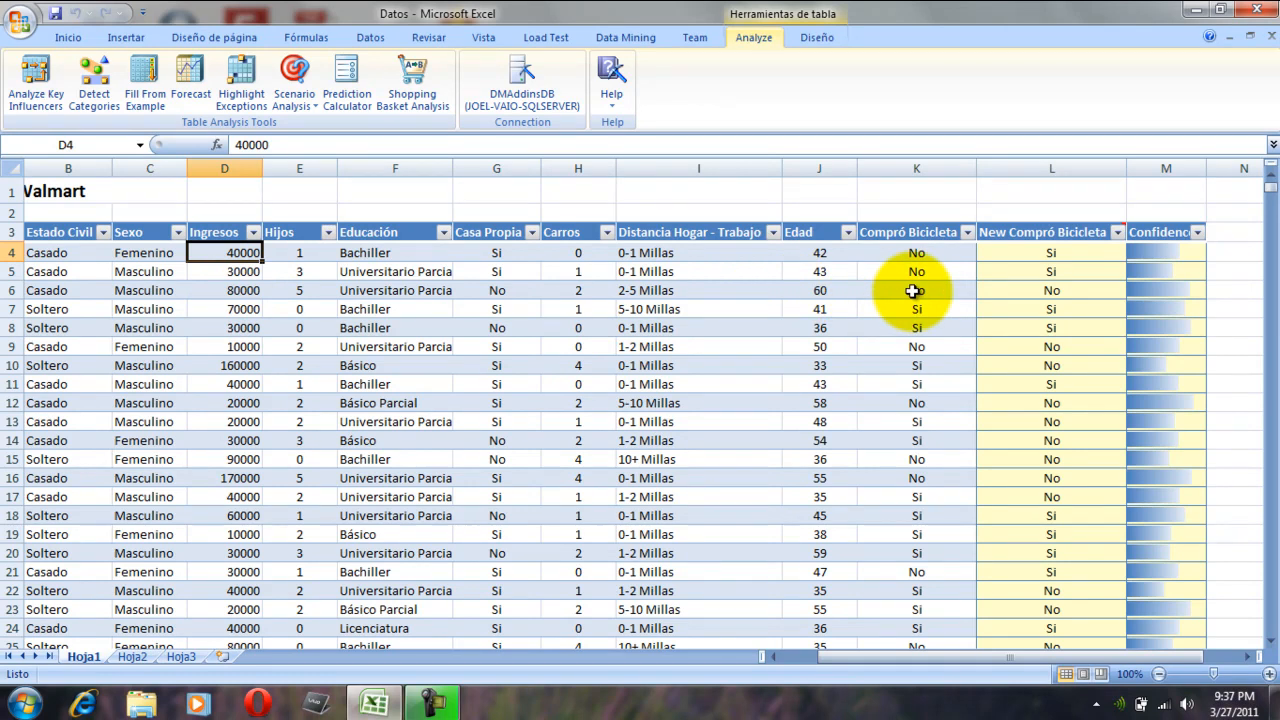
{"action": "left_click", "coordinate": [1030, 292]}
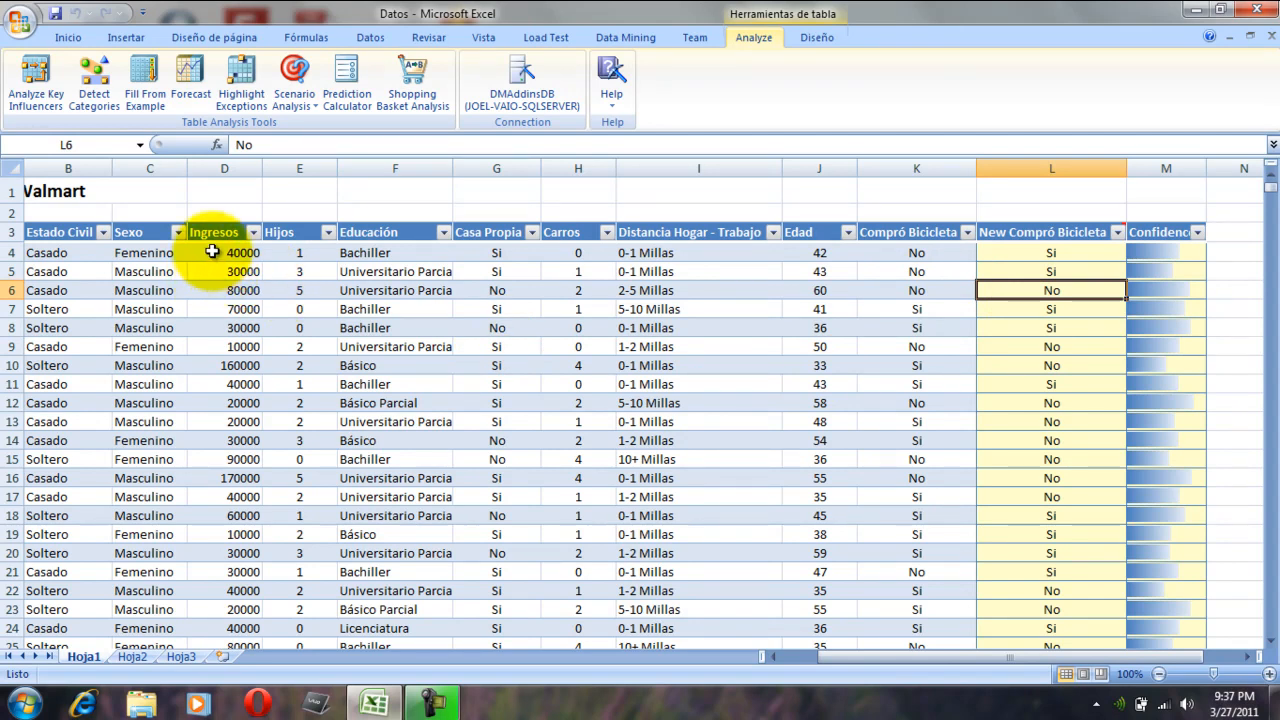
{"action": "left_click", "coordinate": [918, 253]}
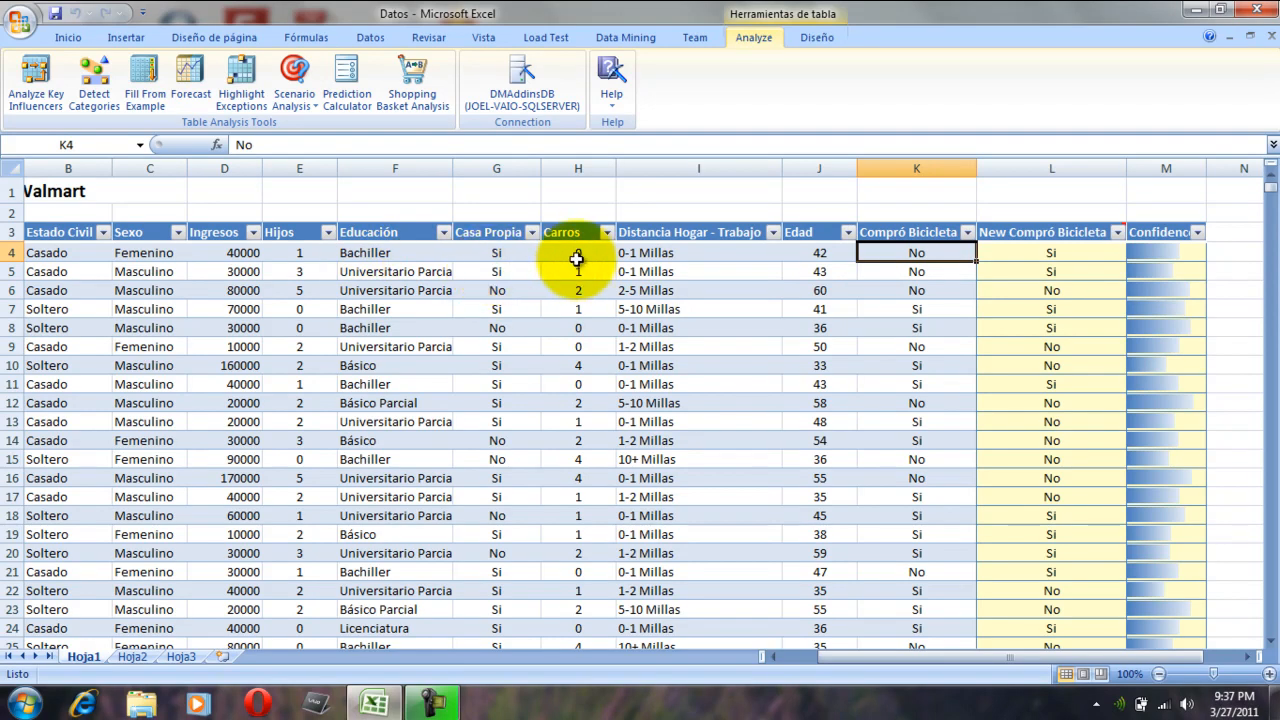
{"action": "left_click", "coordinate": [1001, 256]}
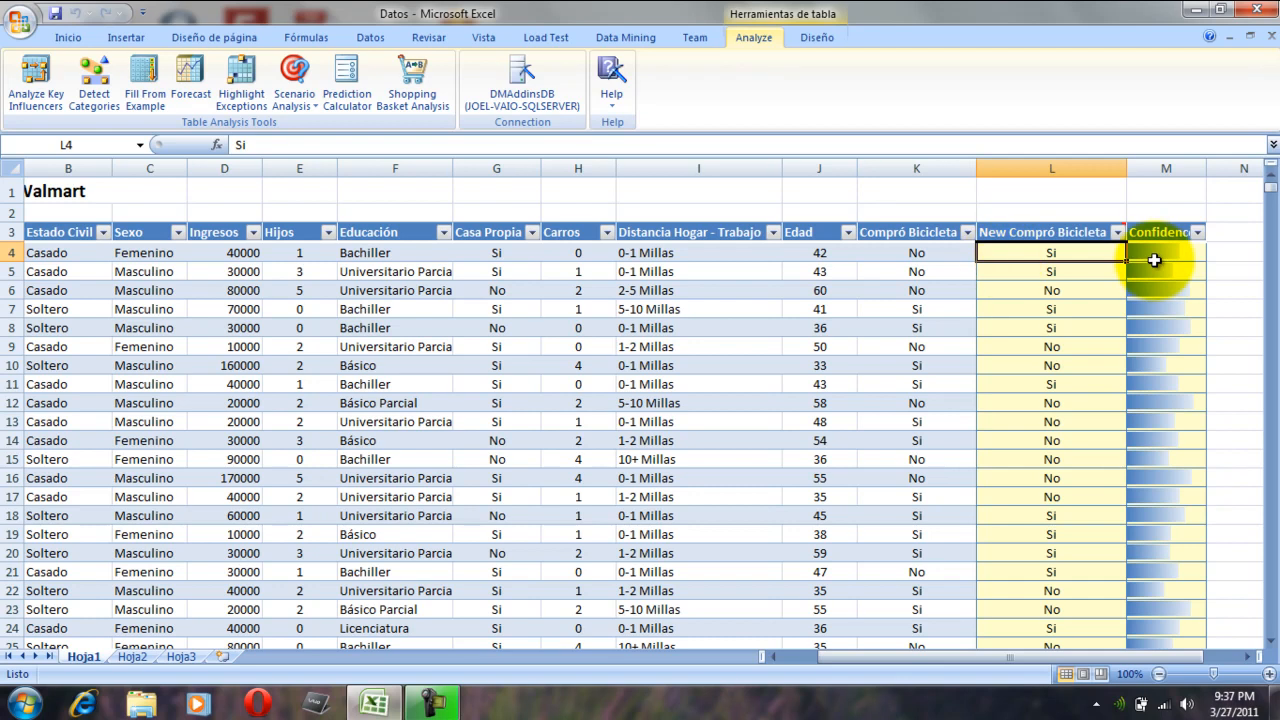
Step: Fit the Confidence column's width to its contents and check the confidence values in rows 4, 6 and 10
{"action": "double_click", "coordinate": [1207, 172]}
{"action": "left_click", "coordinate": [1182, 255]}
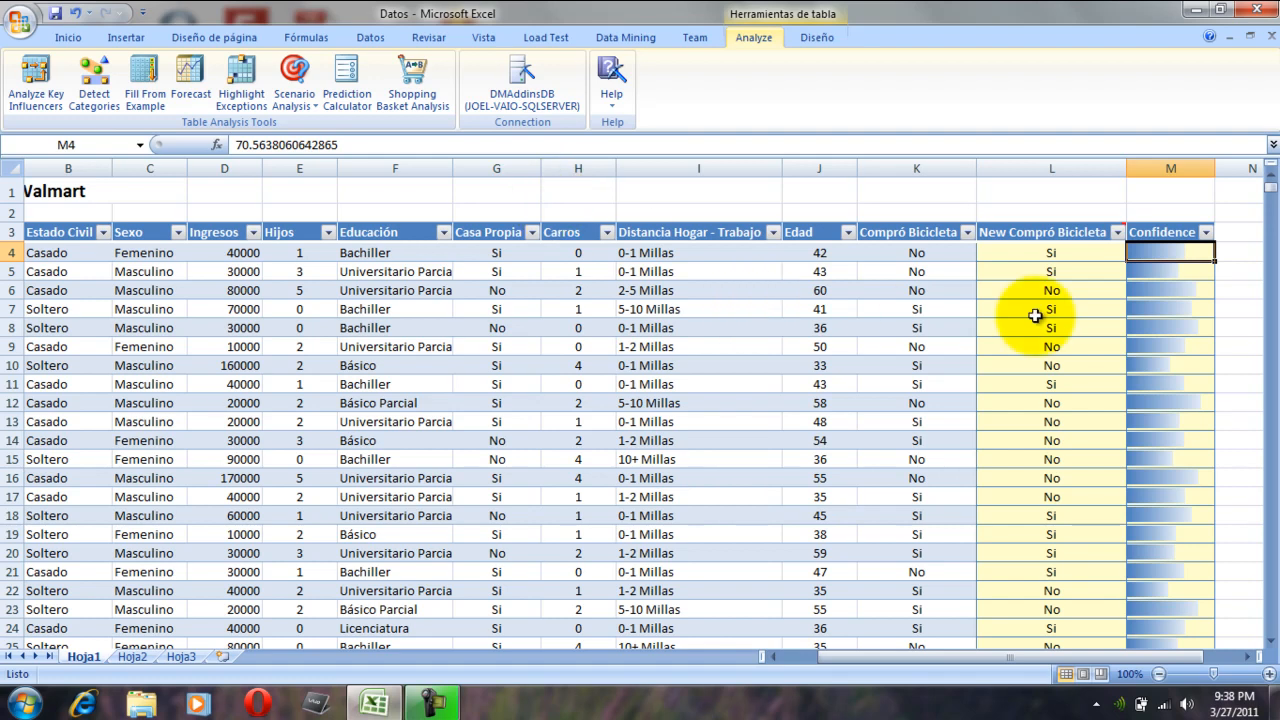
{"action": "left_click", "coordinate": [1170, 289]}
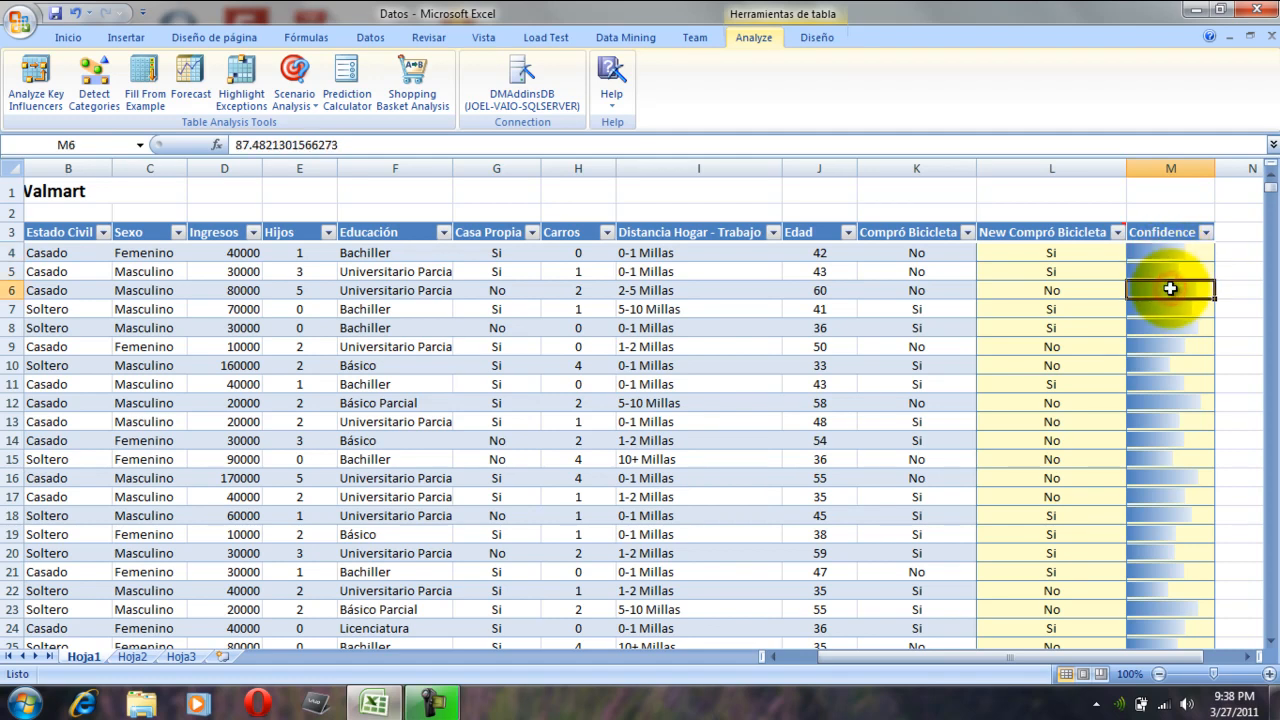
{"action": "left_click", "coordinate": [1170, 366]}
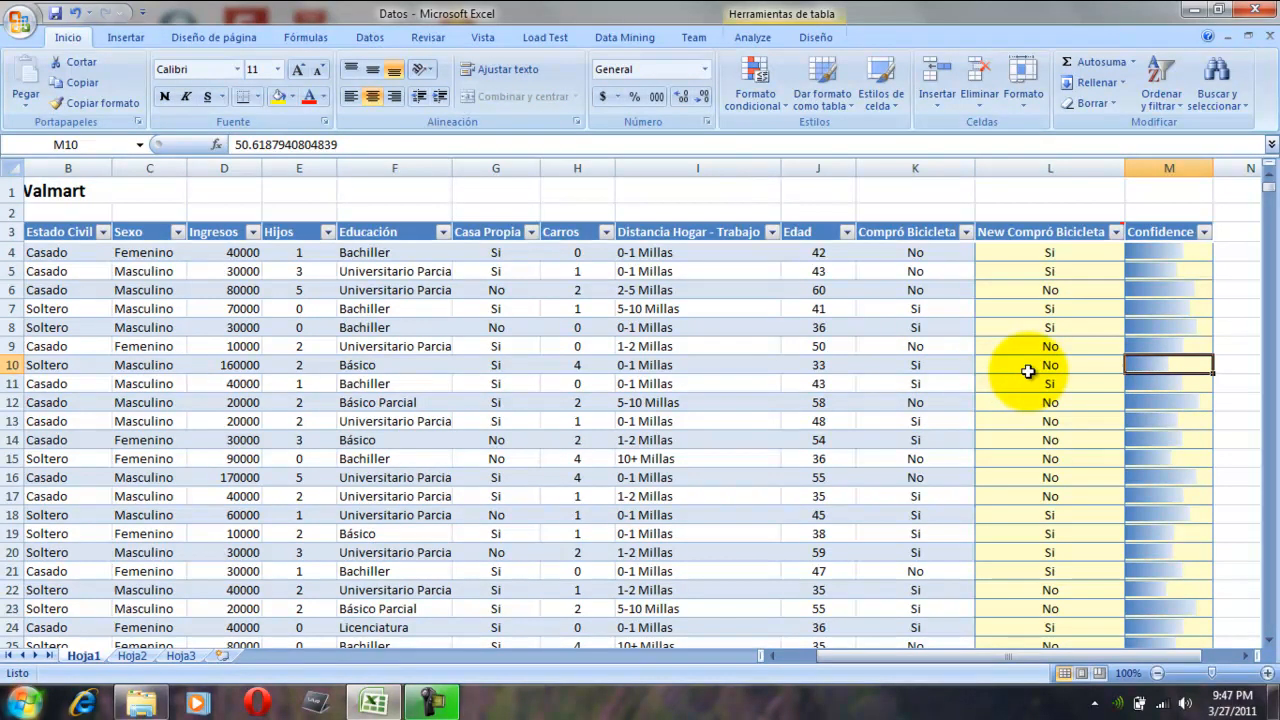
Step: Compare the total-row formulas that count the "SI" answers in the Compró Bicicleta and New Compró Bicicleta columns
{"action": "left_click_drag", "start_coordinate": [1272, 191], "coordinate": [1274, 195]}
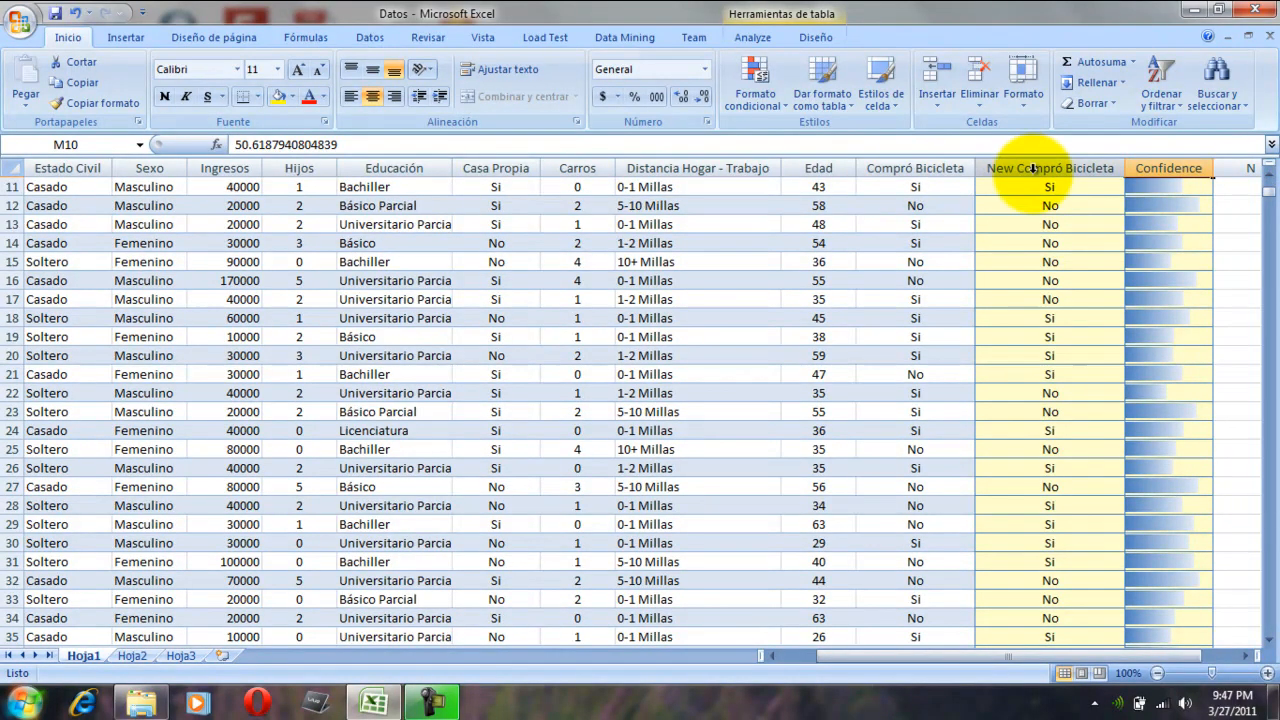
{"action": "left_click_drag", "start_coordinate": [1268, 203], "coordinate": [1268, 632]}
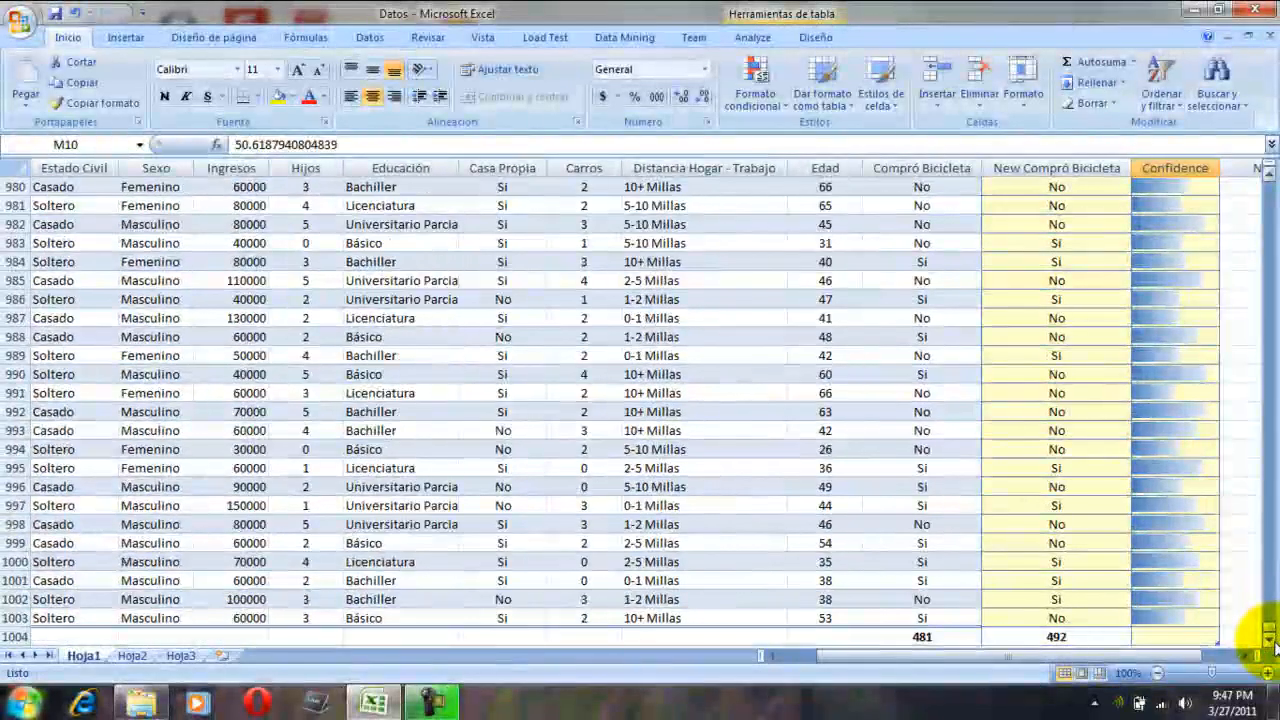
{"action": "left_click", "coordinate": [930, 638]}
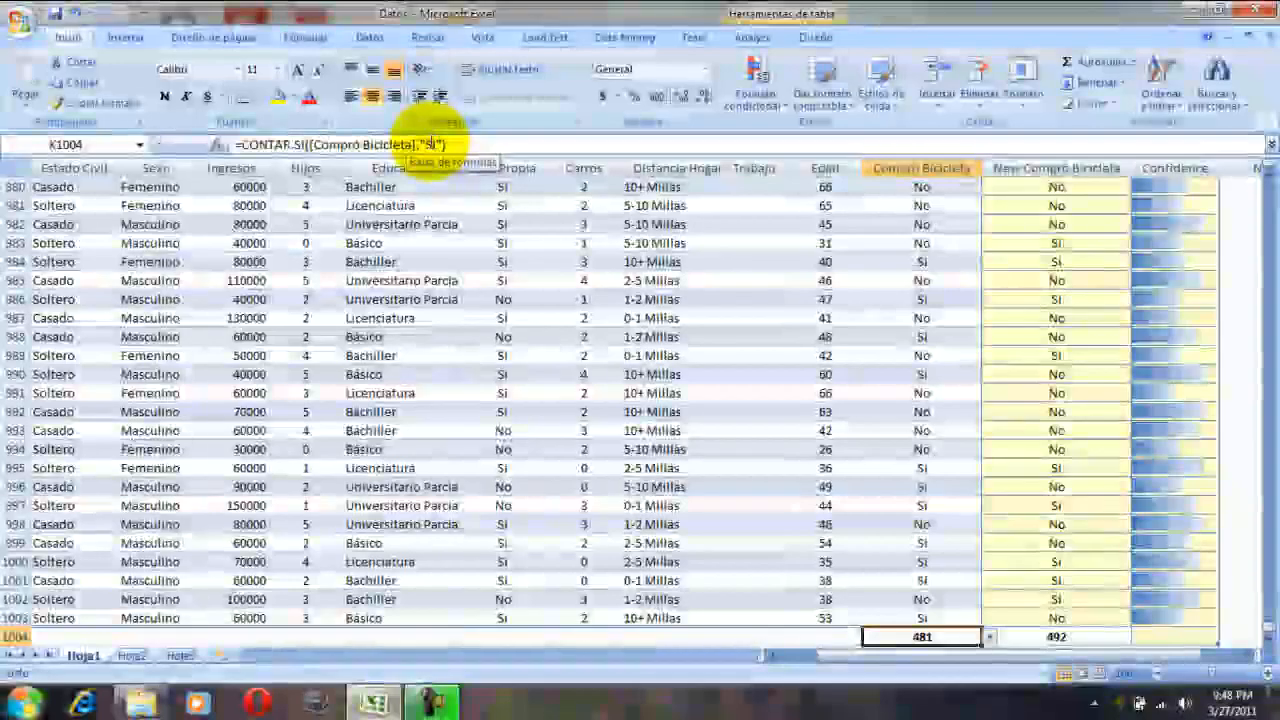
{"action": "left_click", "coordinate": [1044, 637]}
{"action": "scroll", "coordinate": [794, 457], "scroll_direction": "left", "scroll_amount": 1}
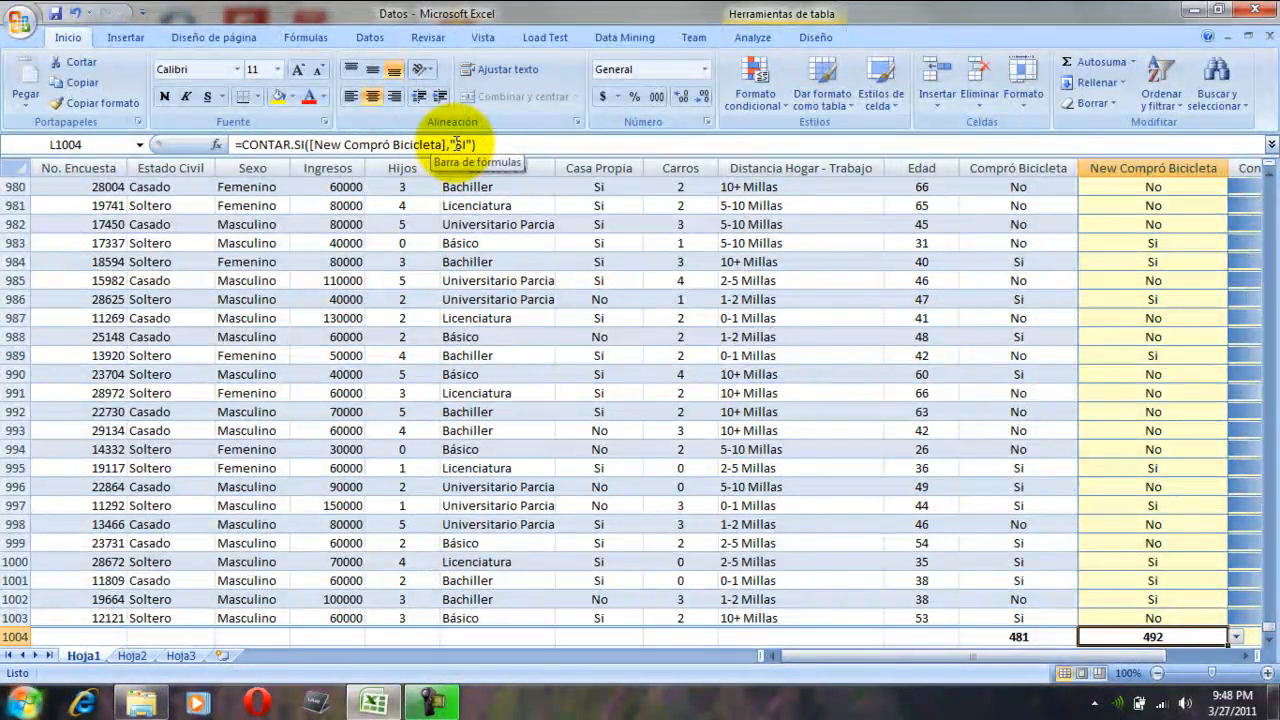
{"action": "left_click", "coordinate": [1000, 637]}
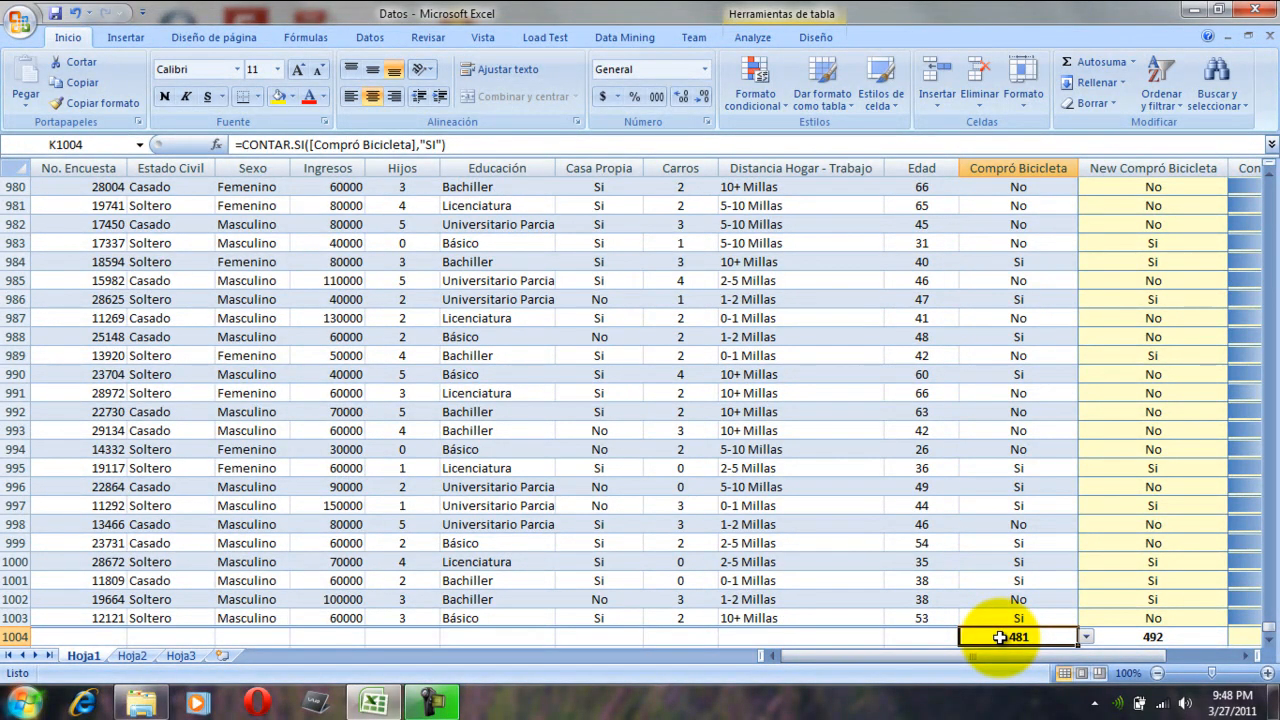
{"action": "left_click", "coordinate": [1116, 637]}
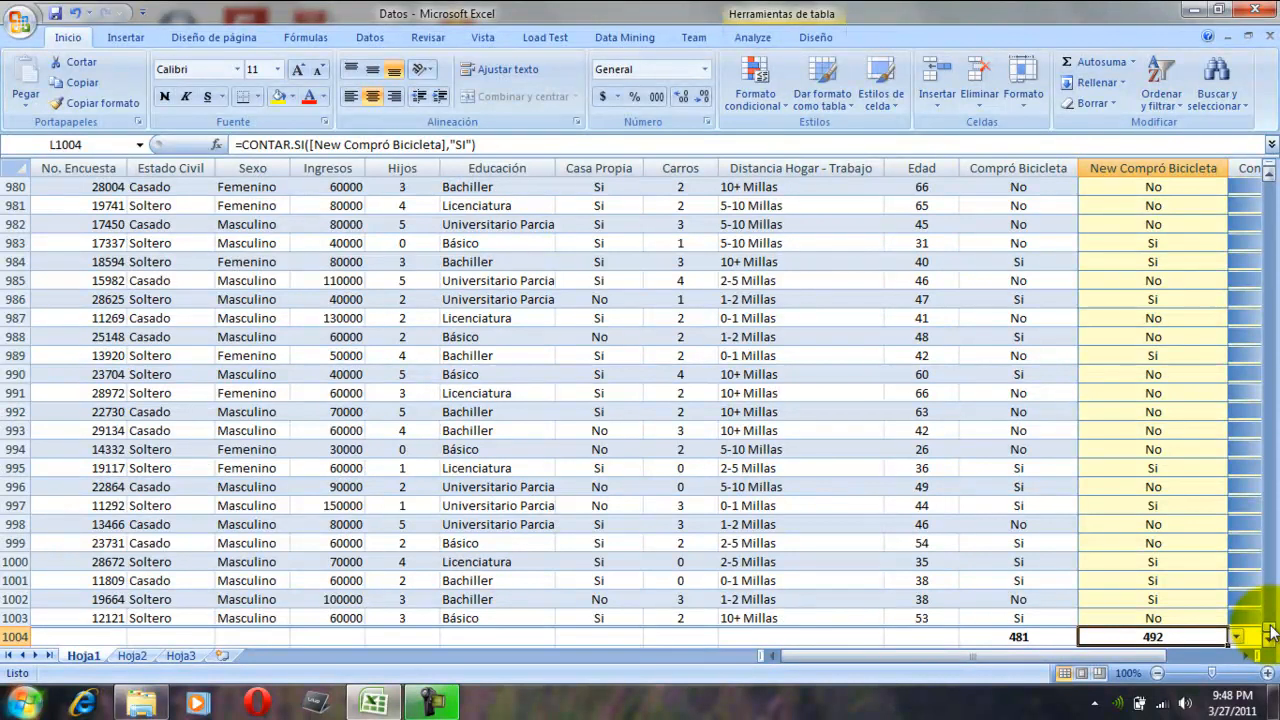
Step: Start a new What-If scenario analysis on the Walmart survey table
{"action": "left_click_drag", "start_coordinate": [1272, 631], "coordinate": [1268, 186]}
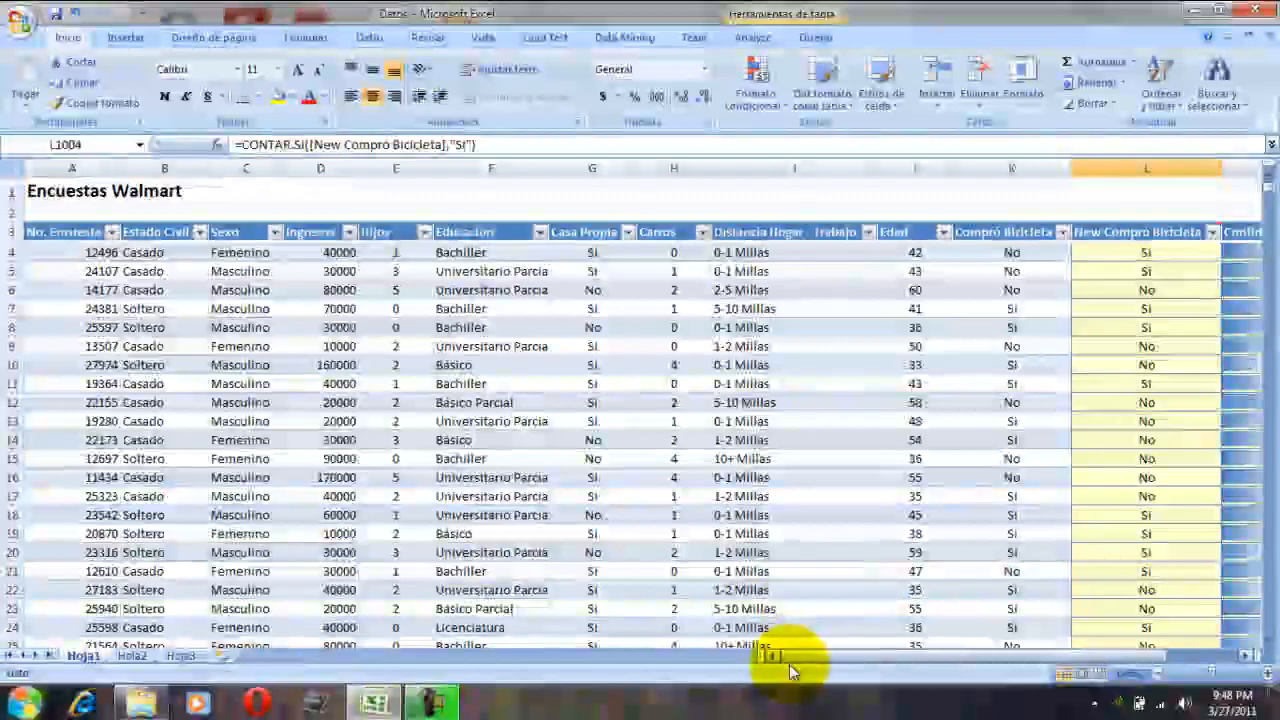
{"action": "left_click_drag", "start_coordinate": [800, 656], "coordinate": [925, 664]}
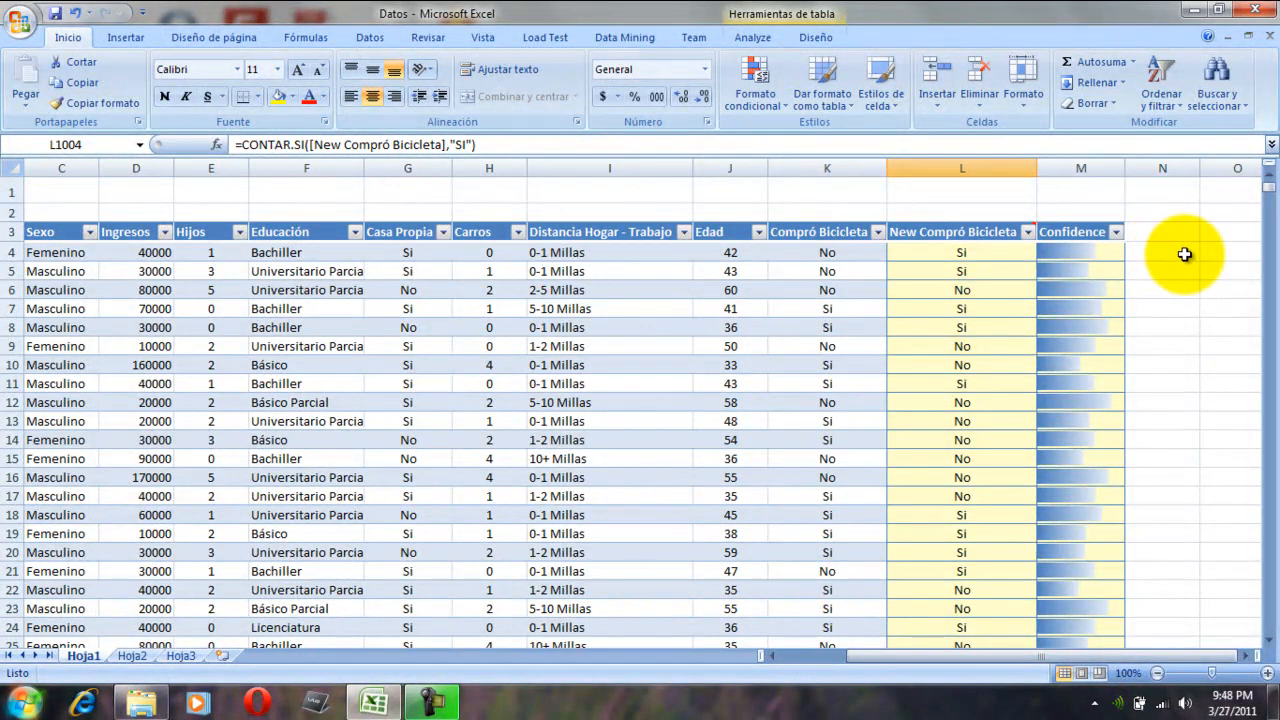
{"action": "left_click", "coordinate": [1184, 255]}
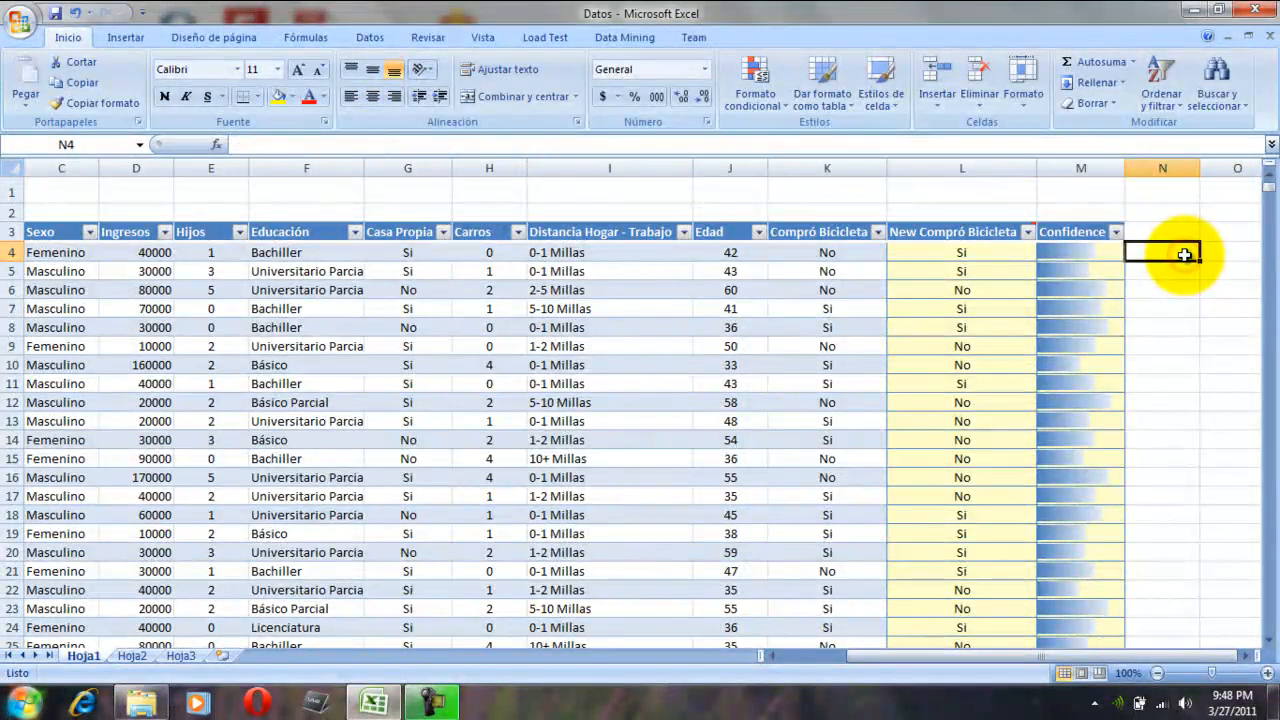
{"action": "left_click", "coordinate": [826, 289]}
{"action": "left_click", "coordinate": [752, 40]}
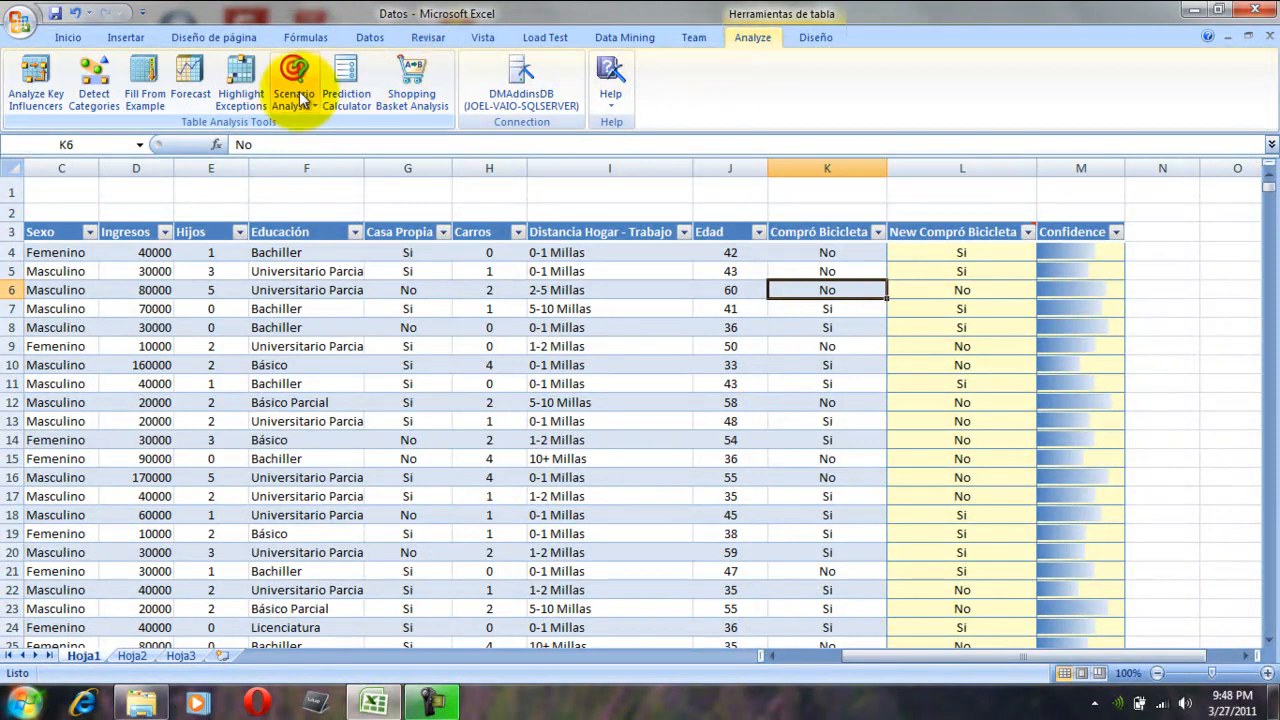
{"action": "left_click", "coordinate": [294, 92]}
{"action": "left_click", "coordinate": [334, 176]}
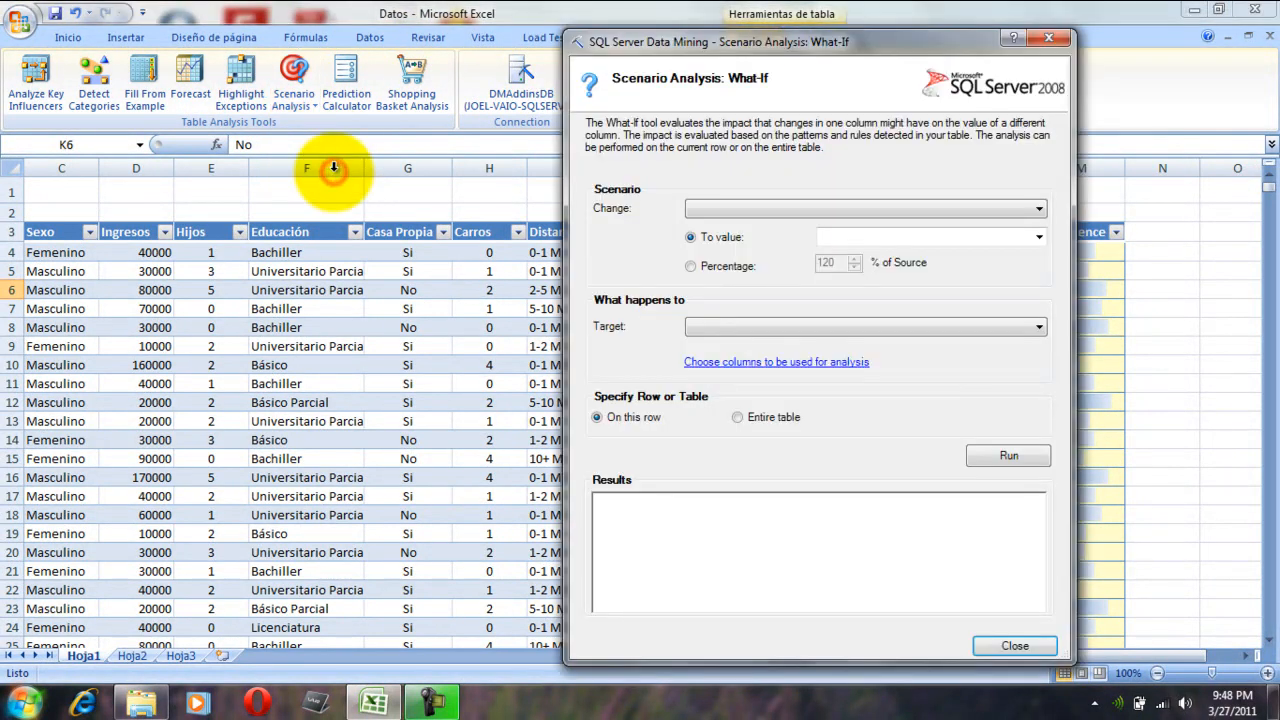
Step: Set the What-If scenario to change the Distancia Hogar _ Trabajo column to the value 10+ Millas
{"action": "left_click", "coordinate": [798, 209]}
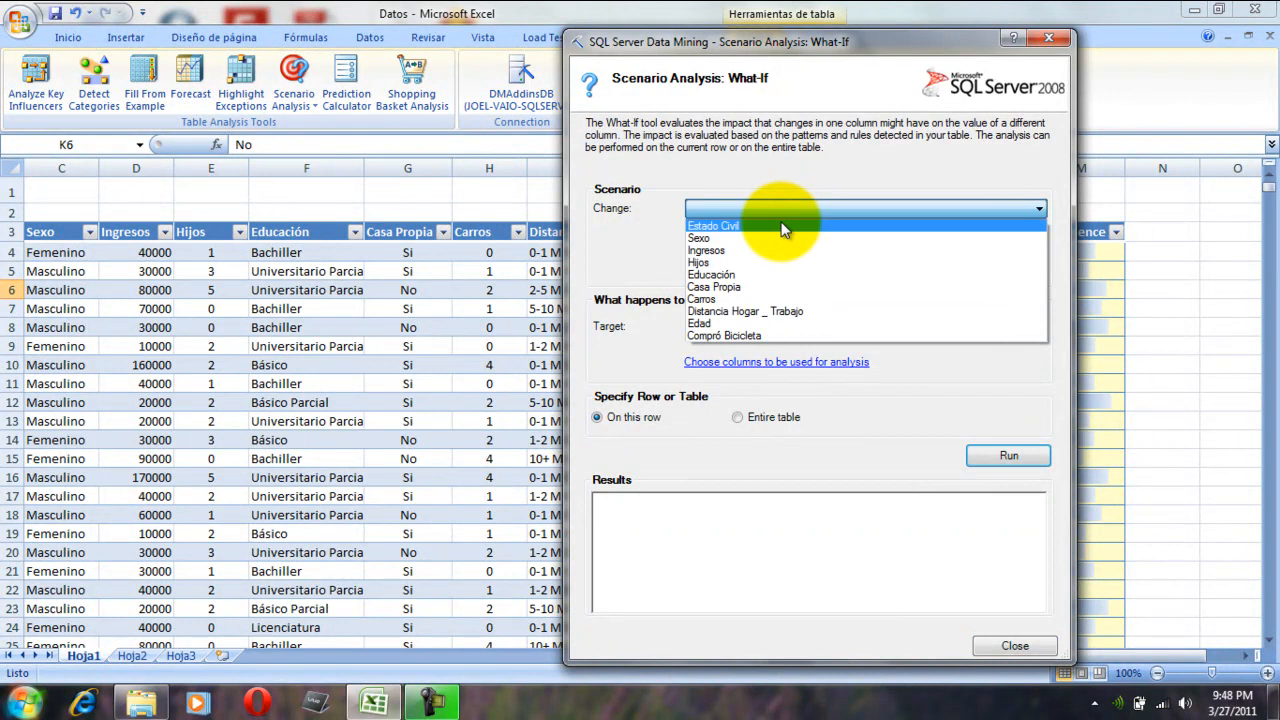
{"action": "left_click", "coordinate": [759, 306]}
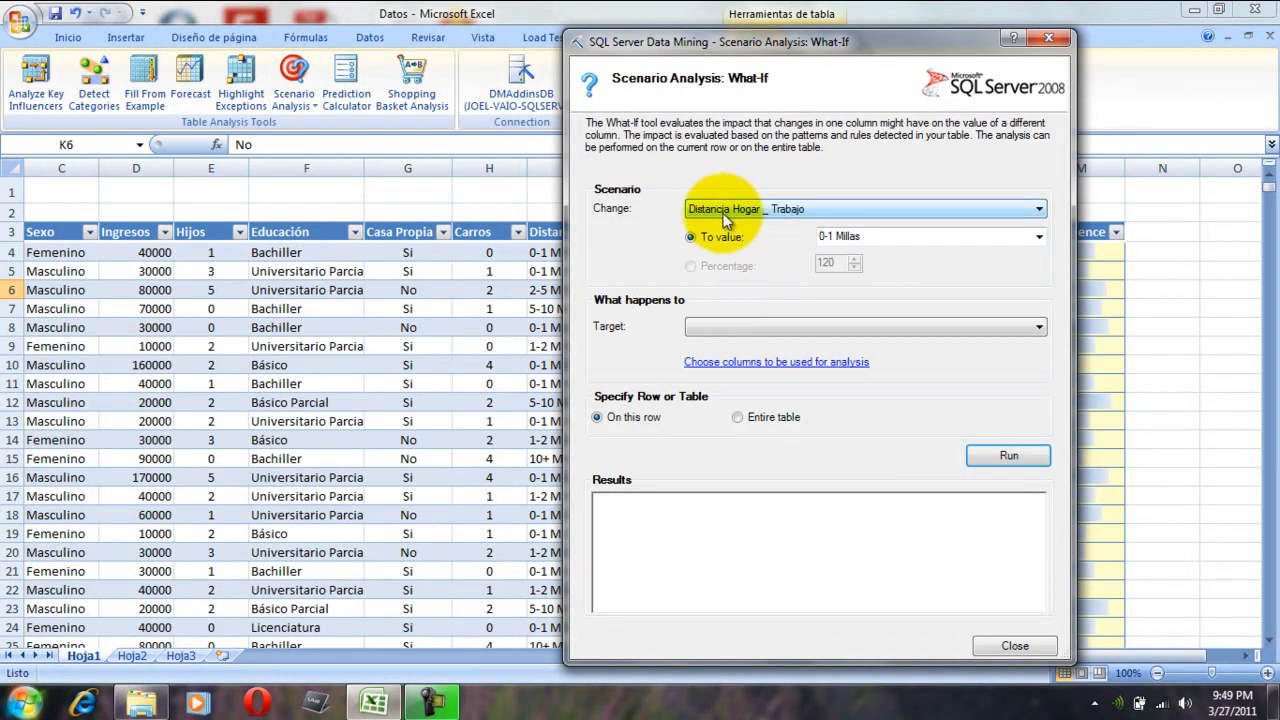
{"action": "left_click", "coordinate": [1038, 238]}
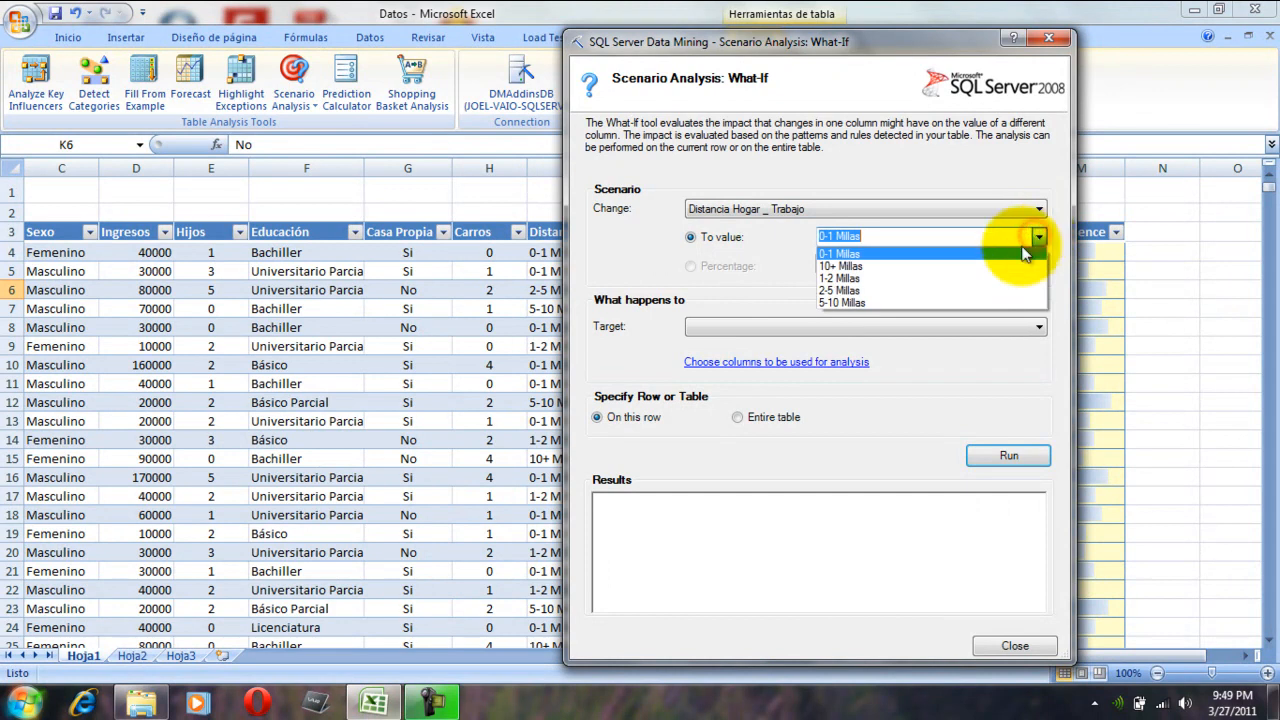
{"action": "left_click", "coordinate": [864, 267]}
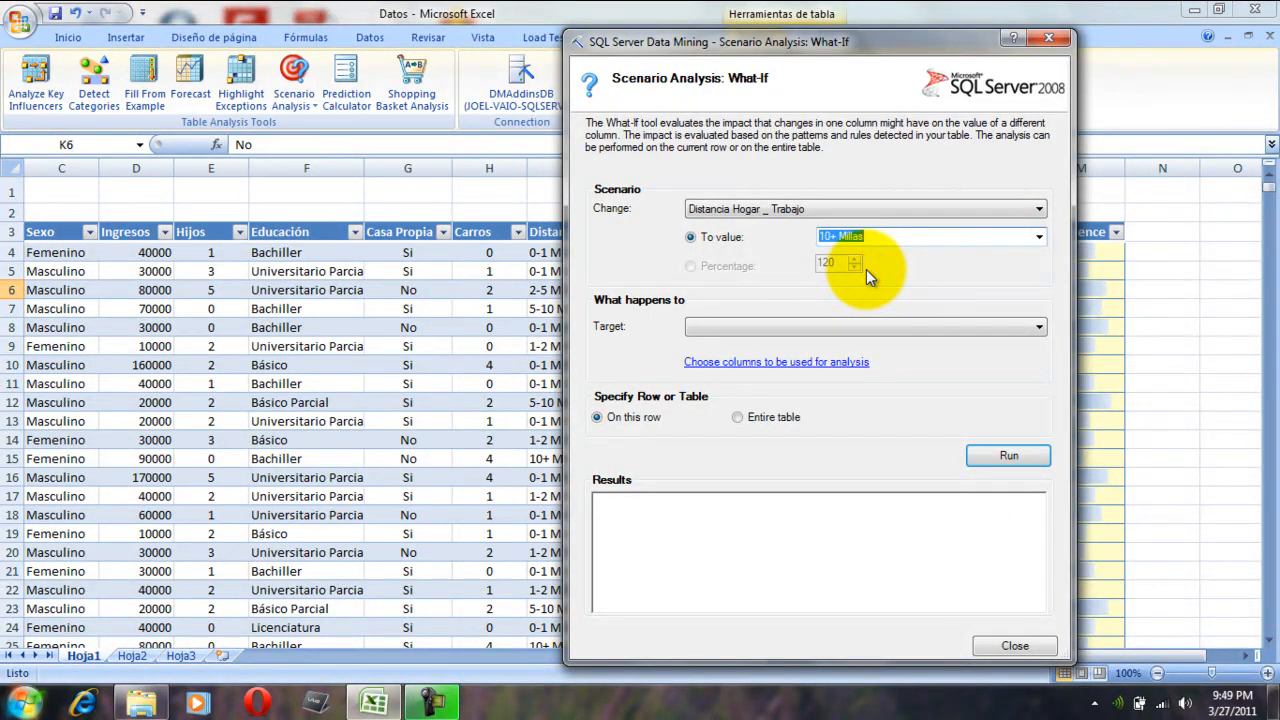
Step: Target Compró Bicicleta, apply the What-If analysis to the entire table, run it and close the tool
{"action": "left_click", "coordinate": [820, 326]}
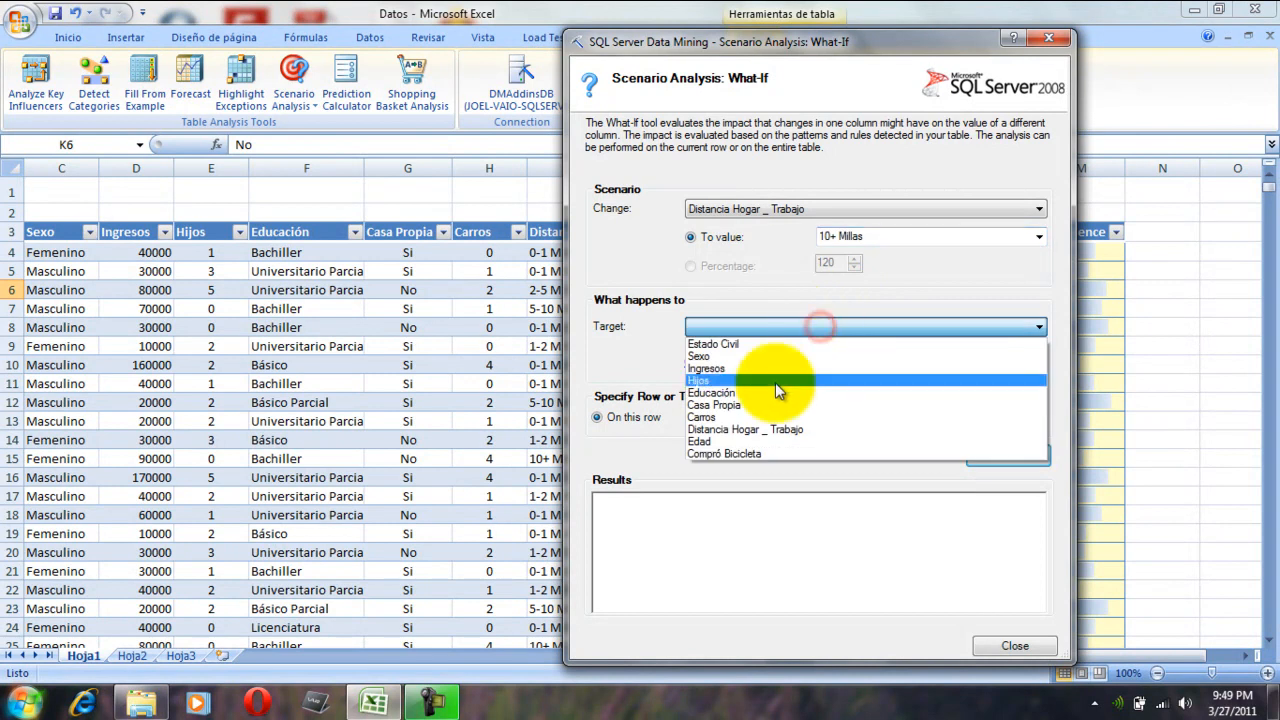
{"action": "left_click", "coordinate": [752, 454]}
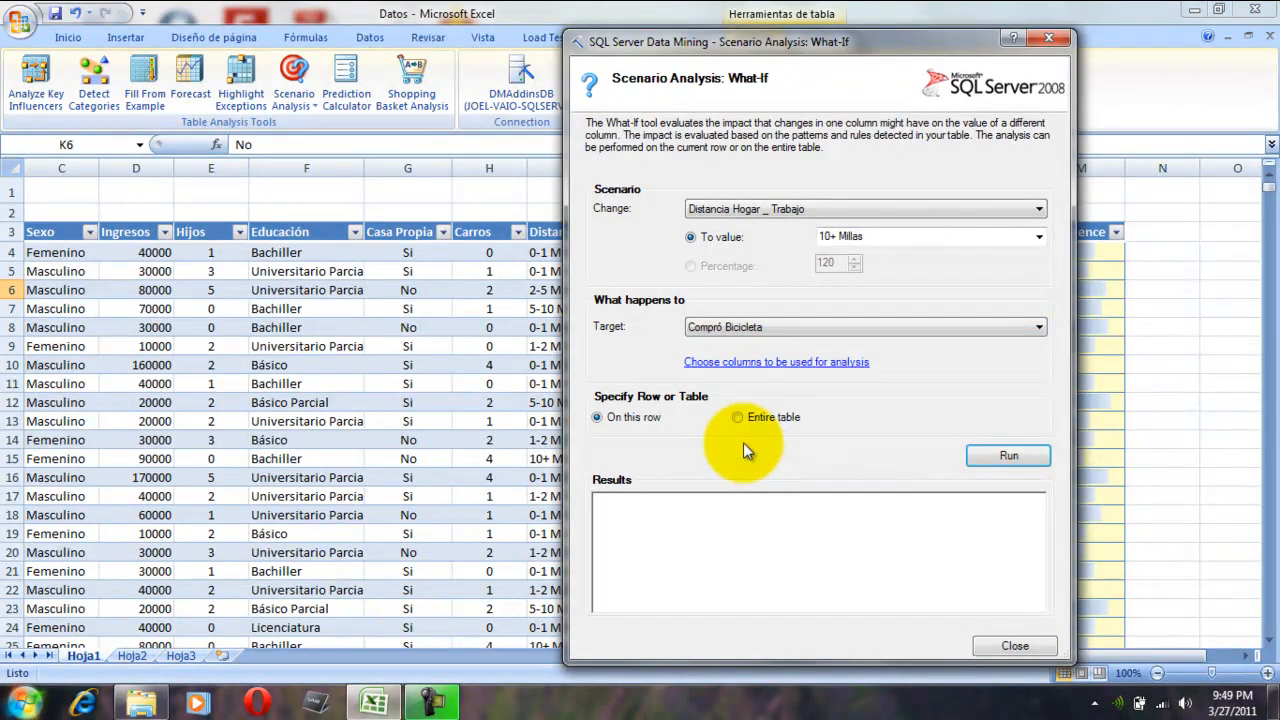
{"action": "left_click", "coordinate": [737, 418]}
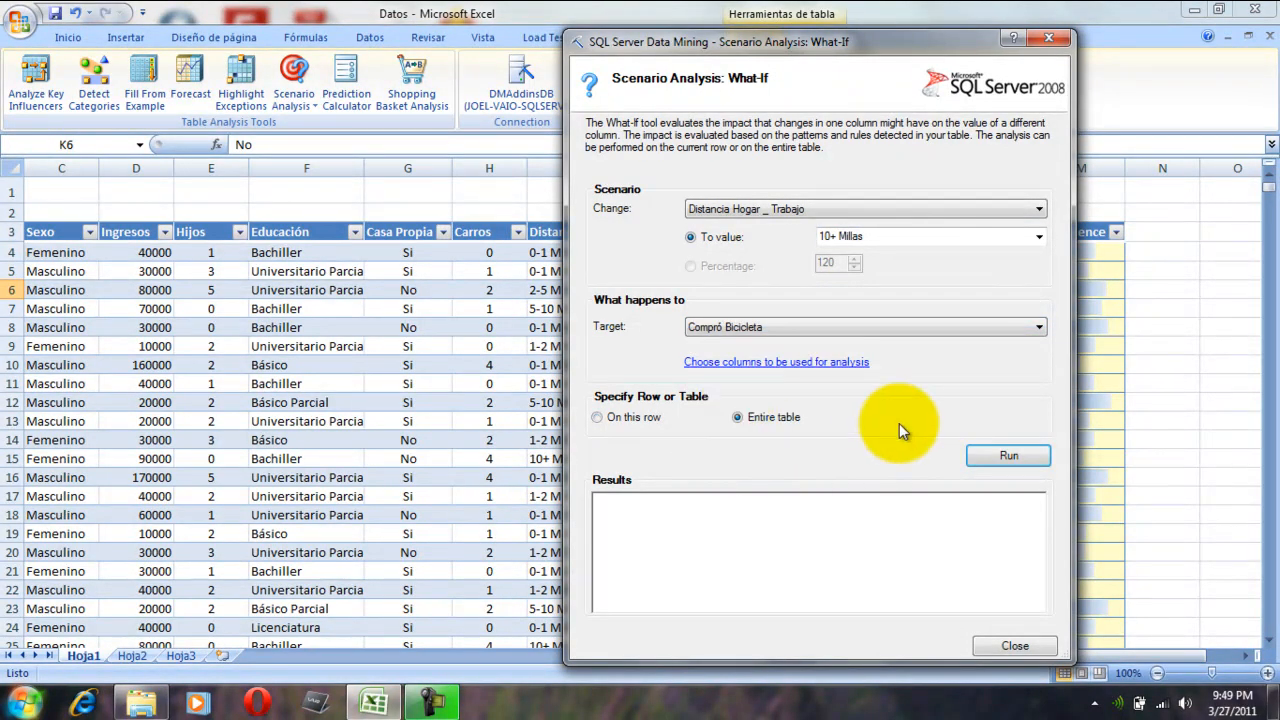
{"action": "left_click", "coordinate": [1008, 450]}
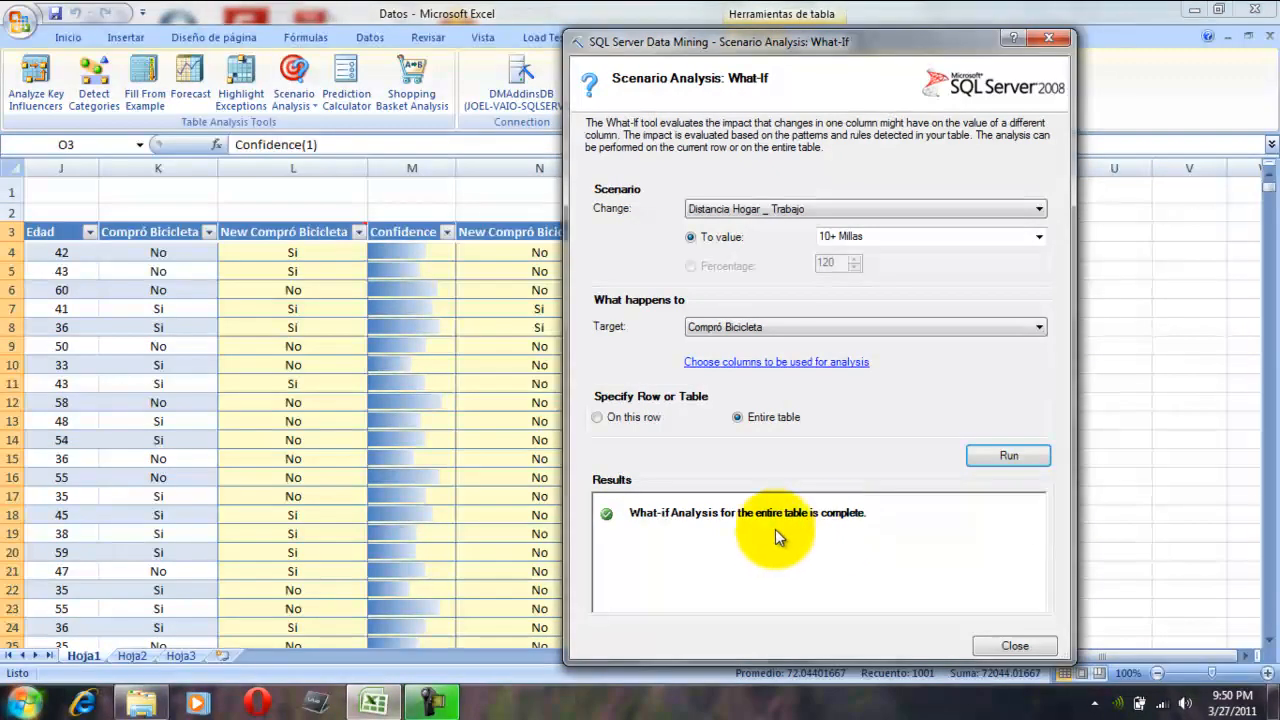
{"action": "left_click", "coordinate": [1012, 646]}
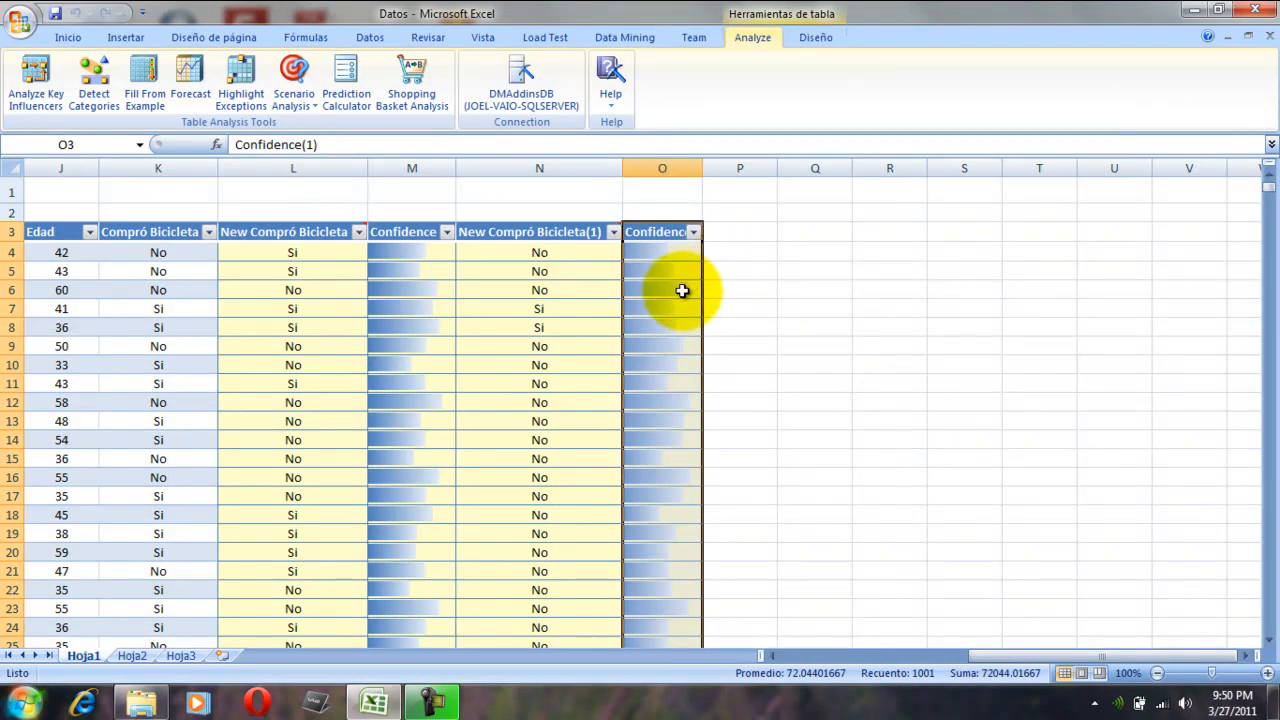
Step: Fit the Confidence(1) column's width to its contents and check the first New Compró Bicicleta(1) predictions
{"action": "left_click", "coordinate": [563, 258]}
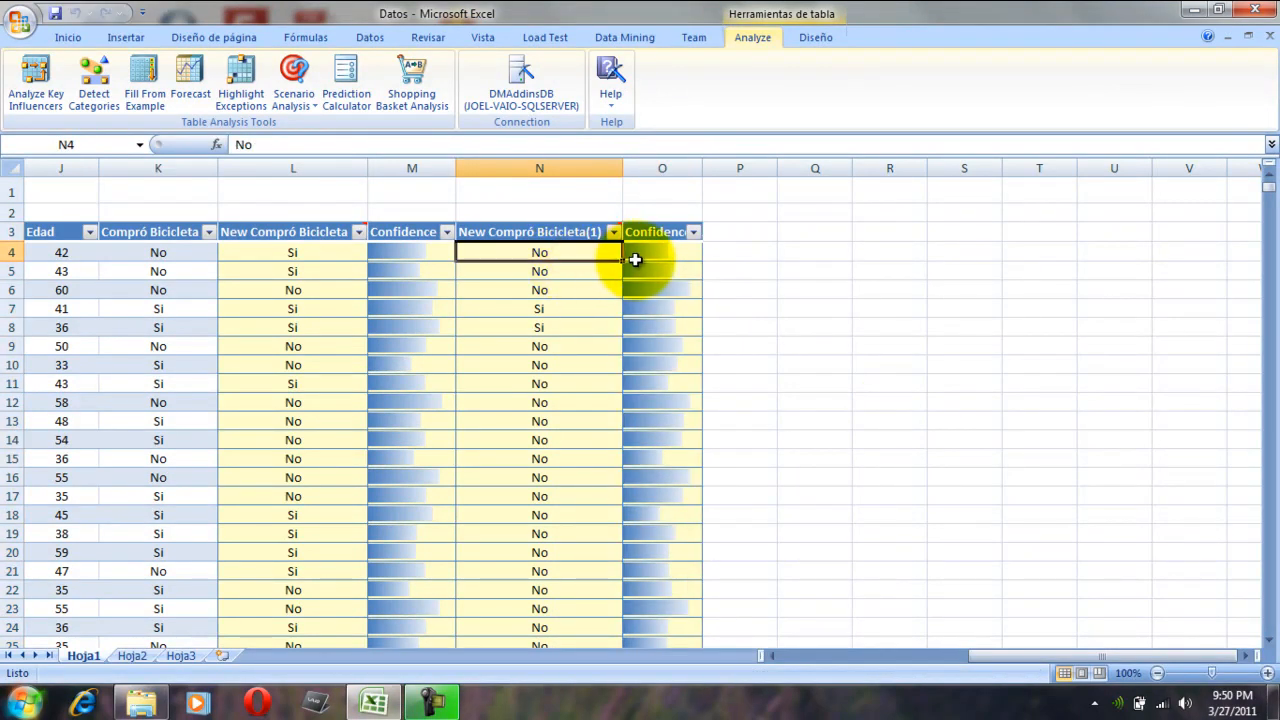
{"action": "double_click", "coordinate": [701, 176]}
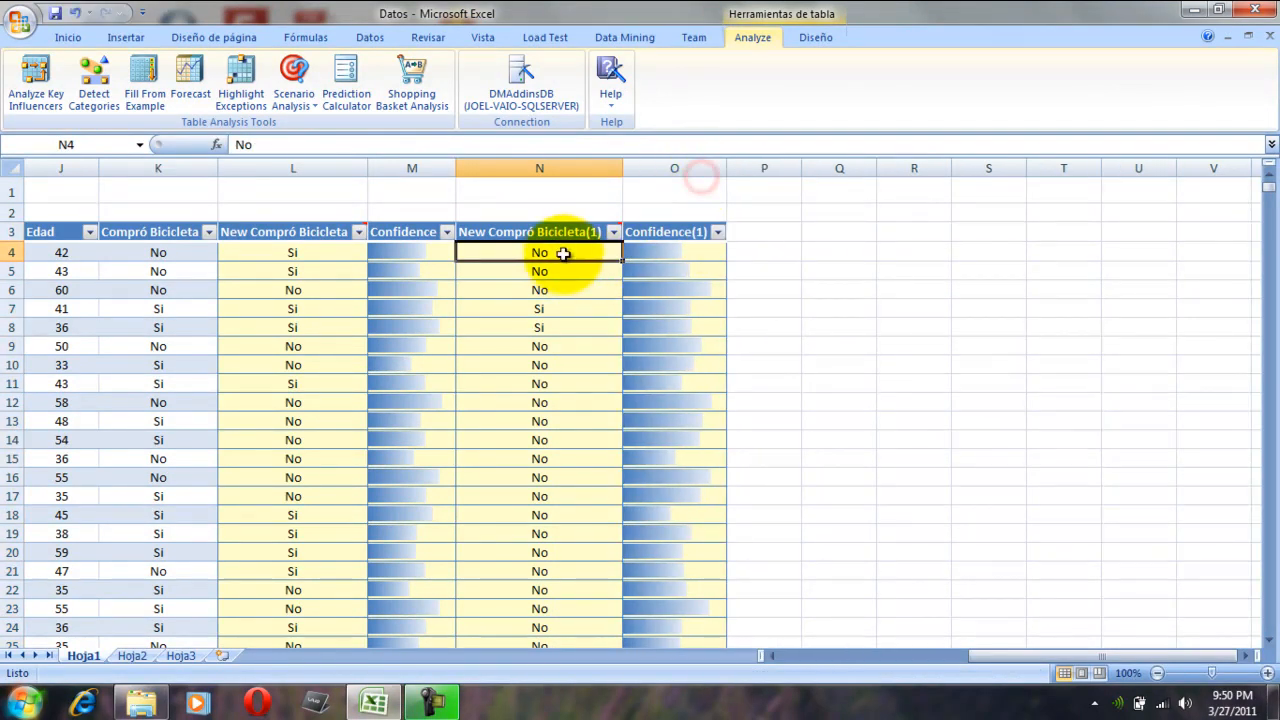
{"action": "left_click", "coordinate": [539, 275]}
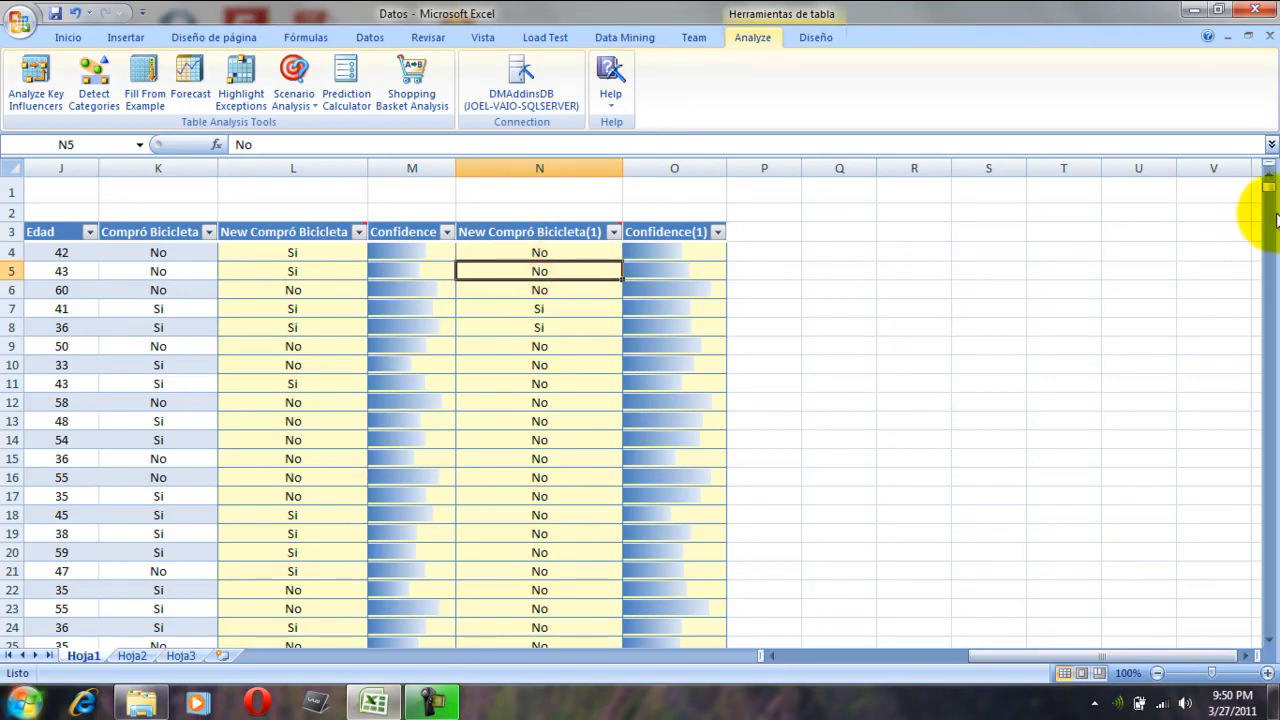
Step: Copy the total-row formula that counts the "SI" answers in the New Compró Bicicleta column
{"action": "left_click_drag", "start_coordinate": [1272, 190], "coordinate": [1262, 636]}
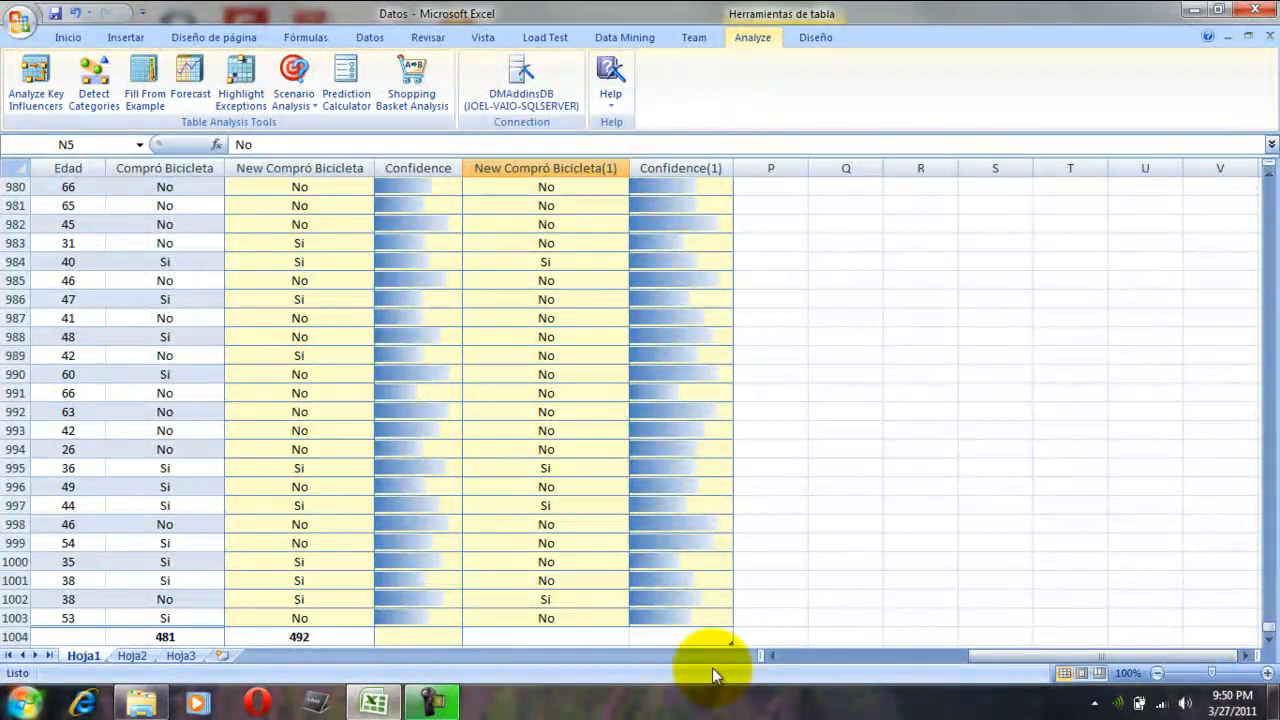
{"action": "left_click", "coordinate": [320, 641]}
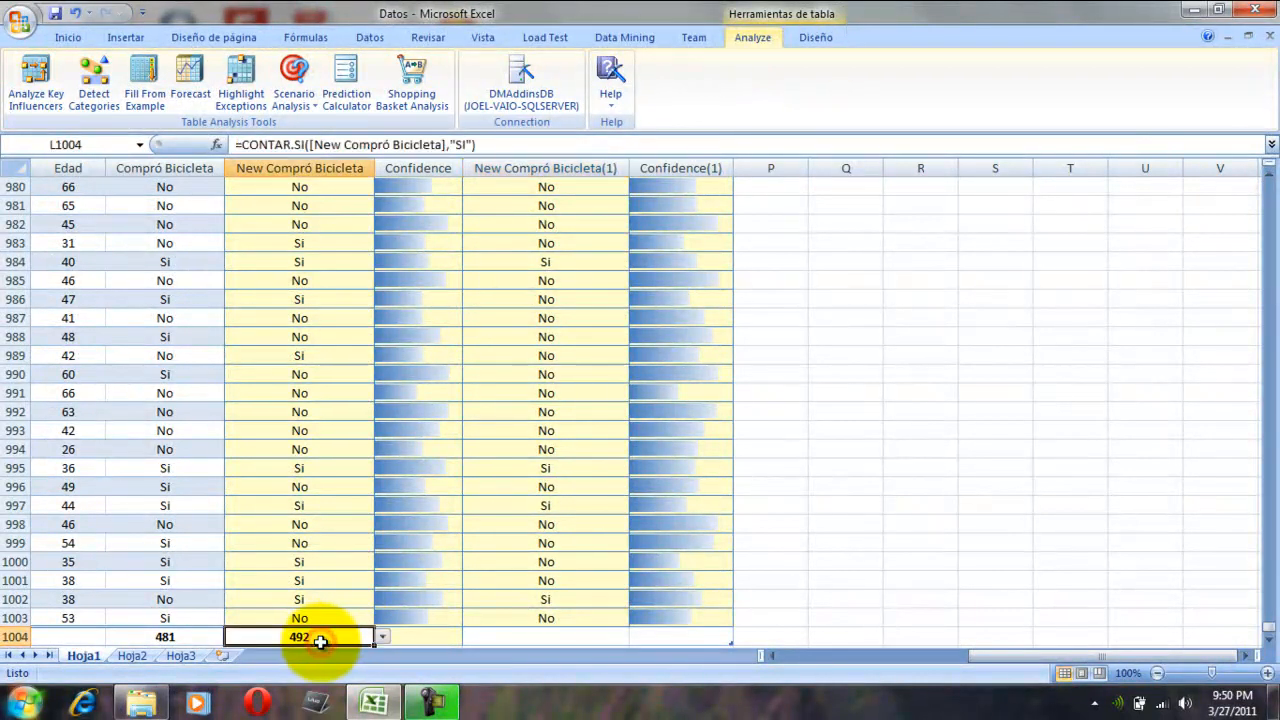
{"action": "left_click", "coordinate": [490, 144]}
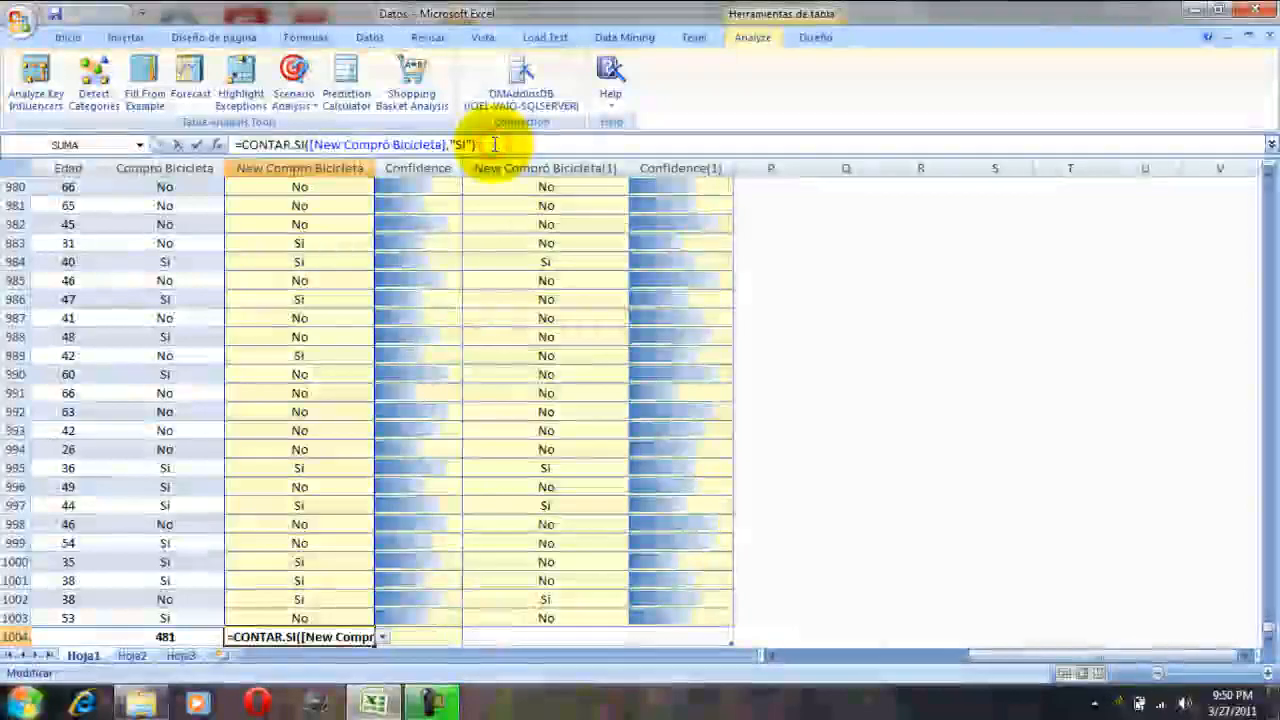
{"action": "triple_click", "coordinate": [494, 144]}
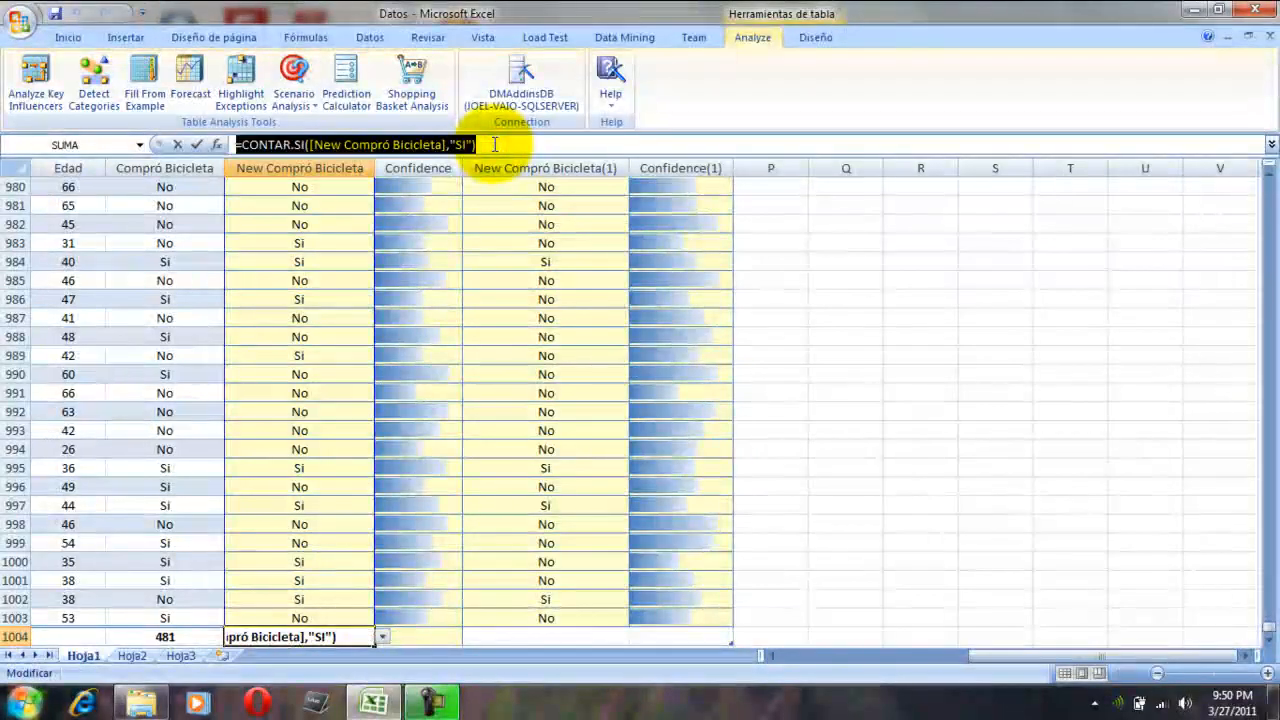
{"action": "left_click", "coordinate": [556, 637]}
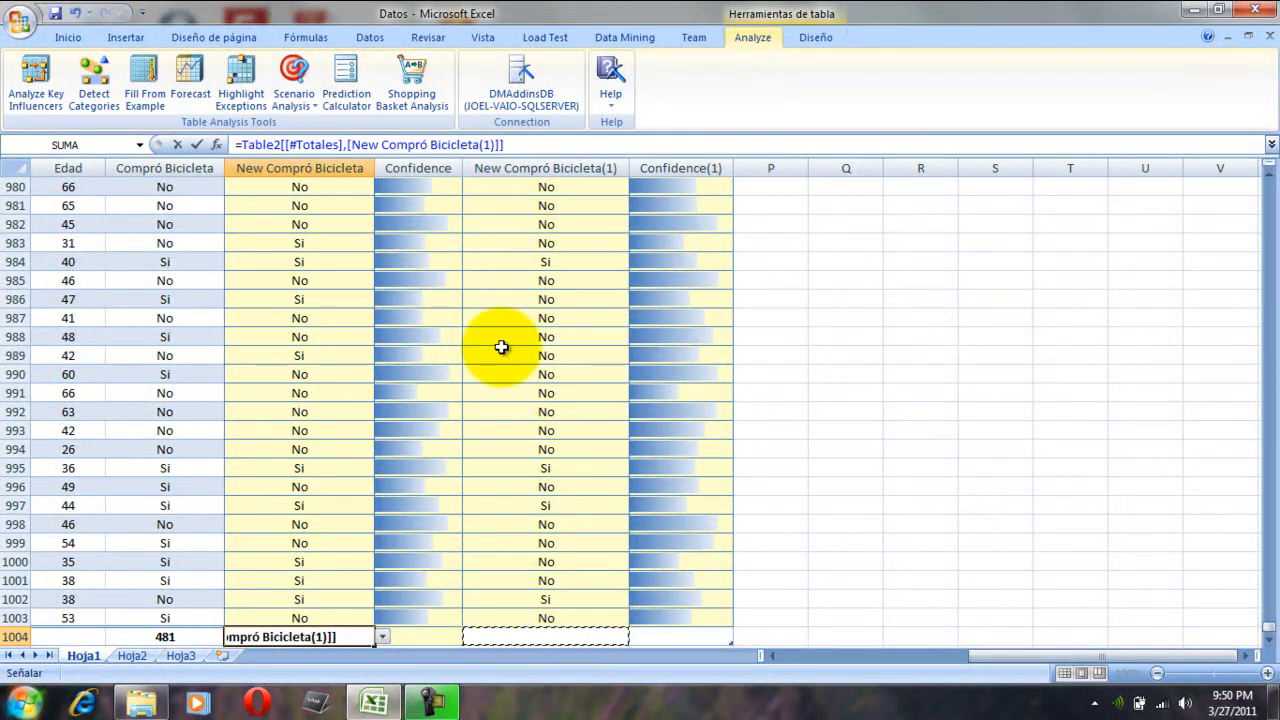
{"action": "key", "text": "Escape"}
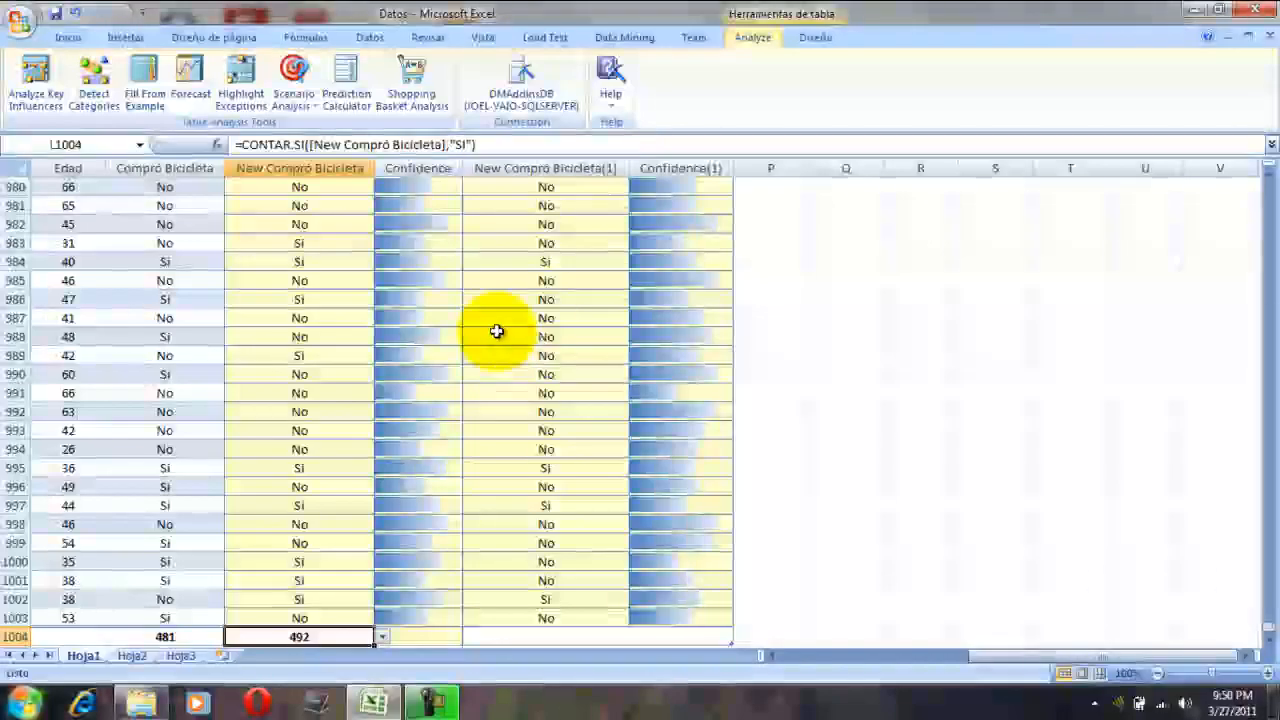
Step: Paste the formula into the New Compró Bicicleta(1) total cell and adapt it to =CONTAR.SI([New Compró Bicicleta(1)],"SI")
{"action": "left_click", "coordinate": [514, 636]}
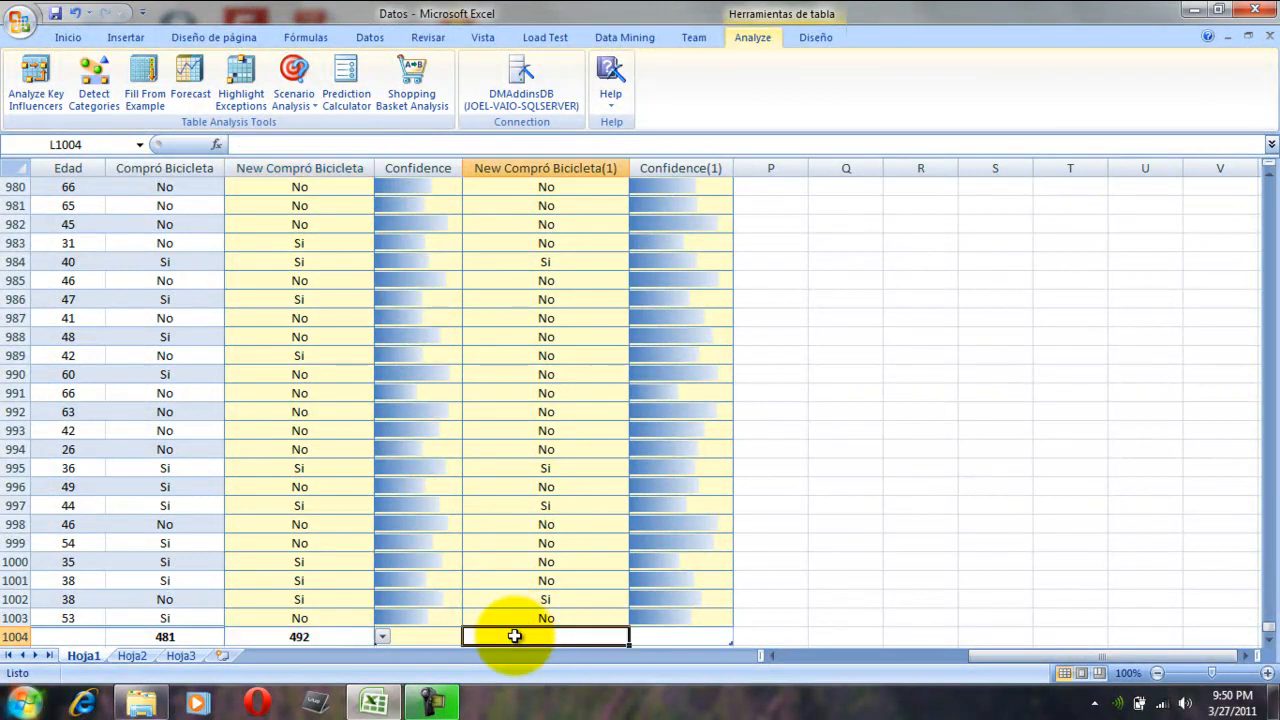
{"action": "left_click", "coordinate": [505, 145]}
{"action": "key", "text": "ctrl+v"}
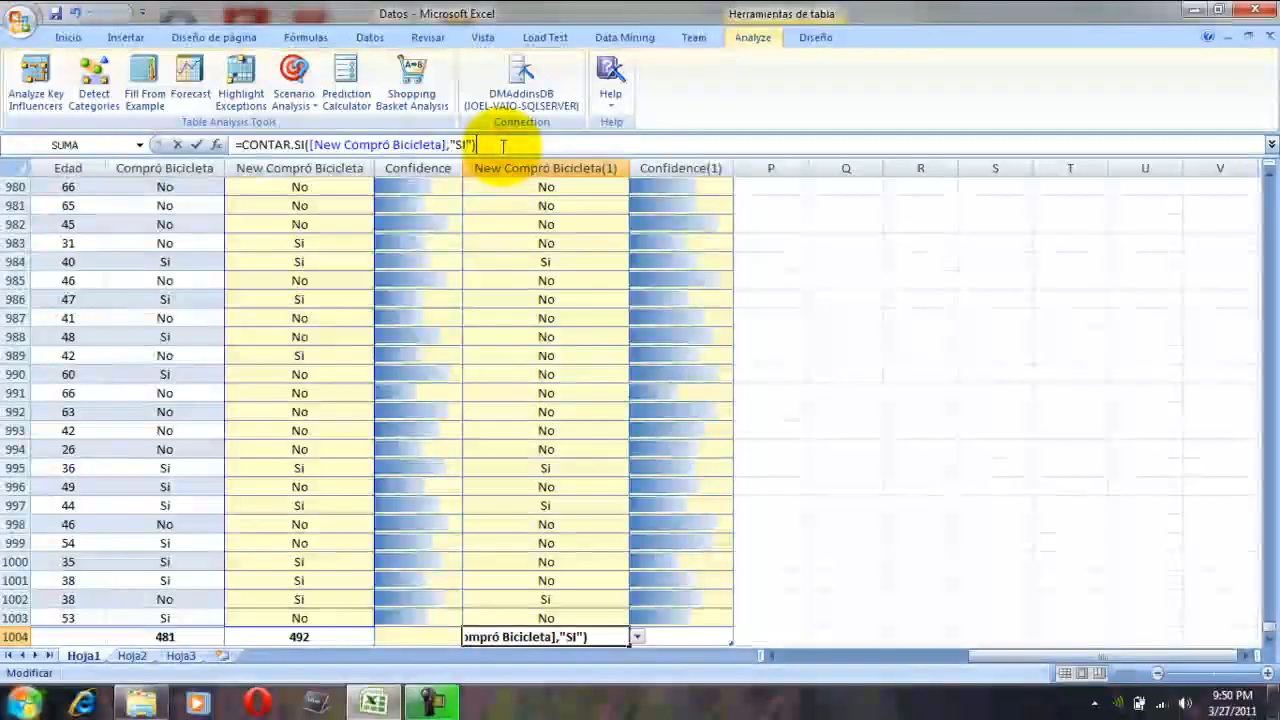
{"action": "key", "text": "Left"}
{"action": "key", "text": "Left"}
{"action": "key", "text": "Left"}
{"action": "key", "text": "Left"}
{"action": "type", "text": "(1)"}
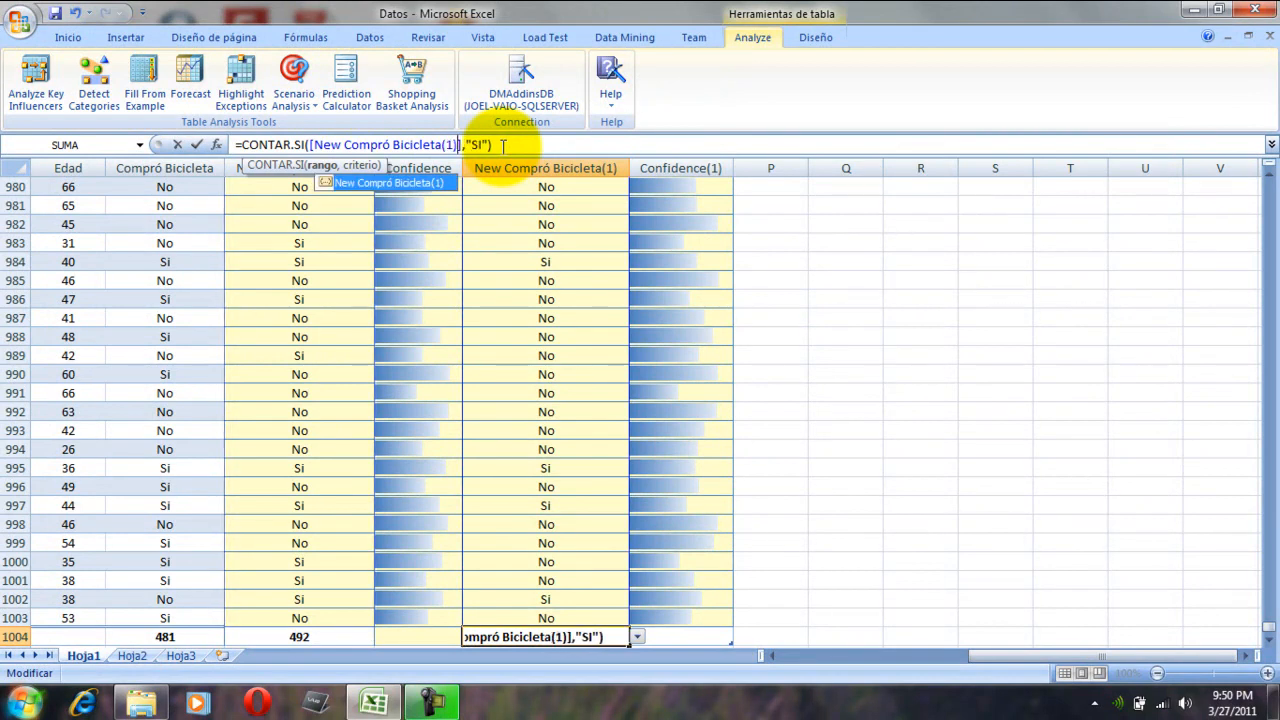
{"action": "key", "text": "Return"}
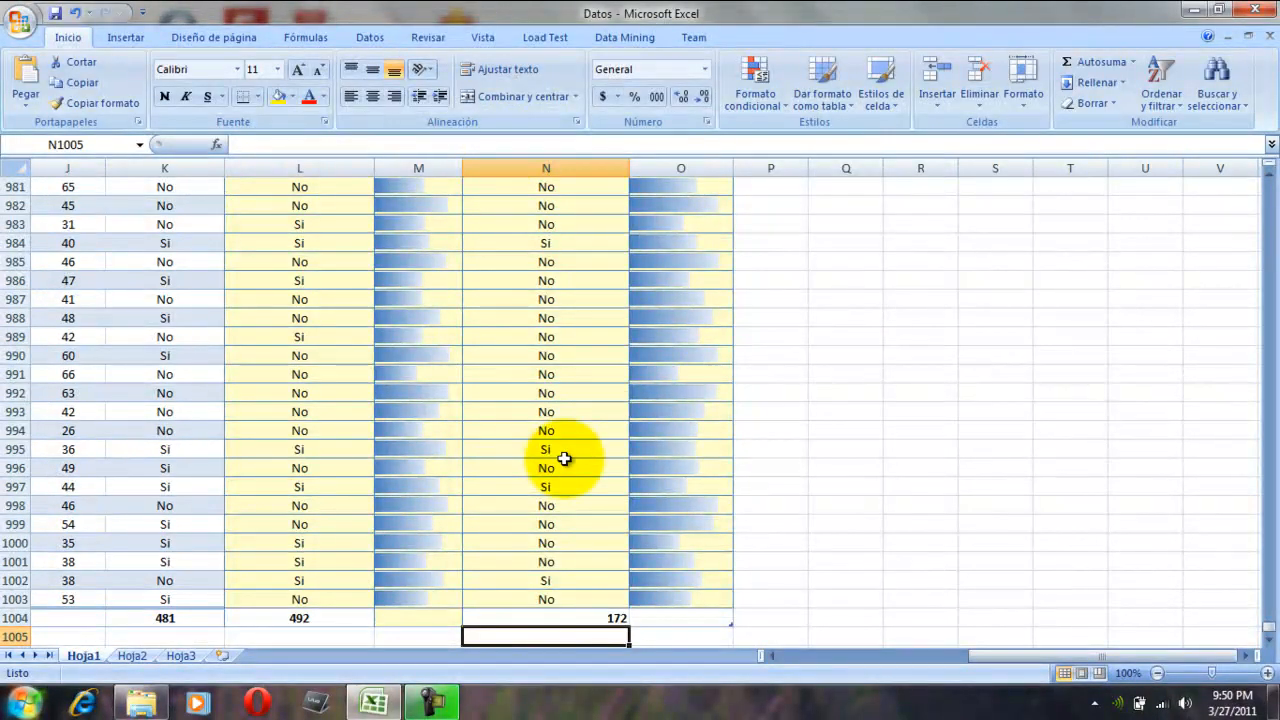
Step: Compare the total-row "SI" counts of the Compró Bicicleta, New Compró Bicicleta and New Compró Bicicleta(1) columns
{"action": "left_click", "coordinate": [567, 616]}
{"action": "key", "text": "Left"}
{"action": "key", "text": "Left"}
{"action": "key", "text": "Left"}
{"action": "key", "text": "Left"}
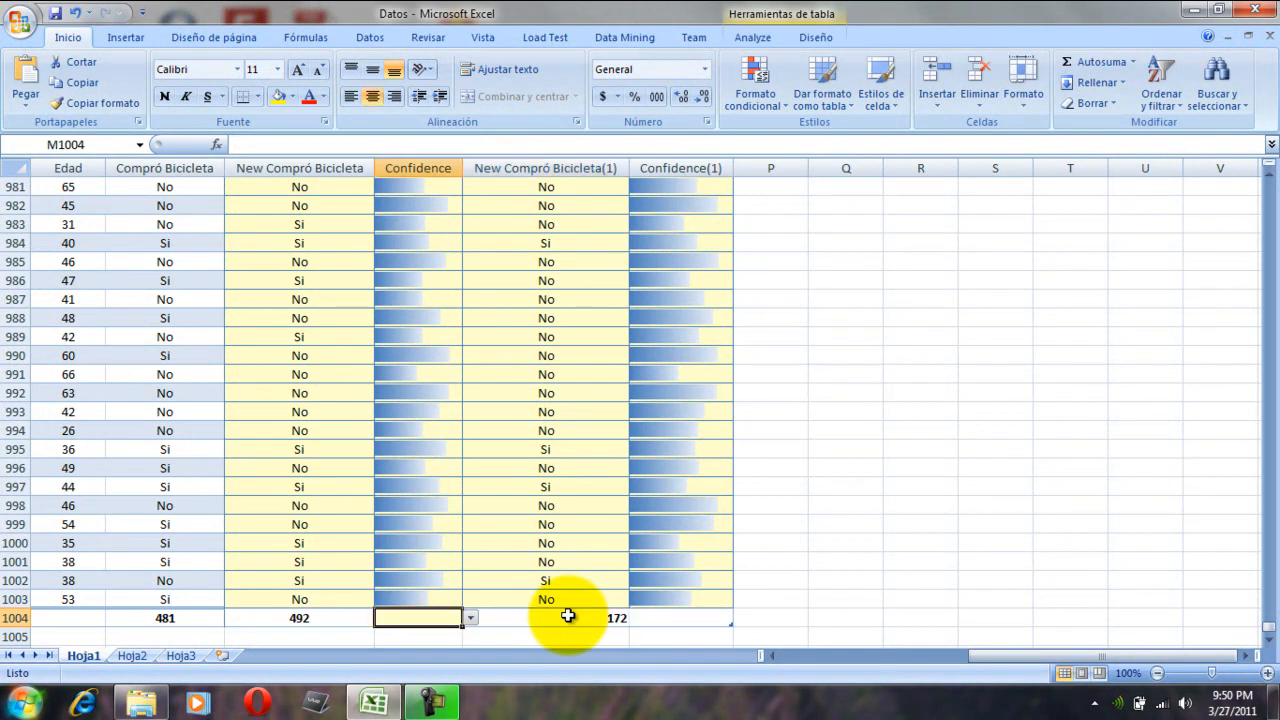
{"action": "key", "text": "Right"}
{"action": "key", "text": "Right"}
{"action": "key", "text": "Right"}
{"action": "key", "text": "Right"}
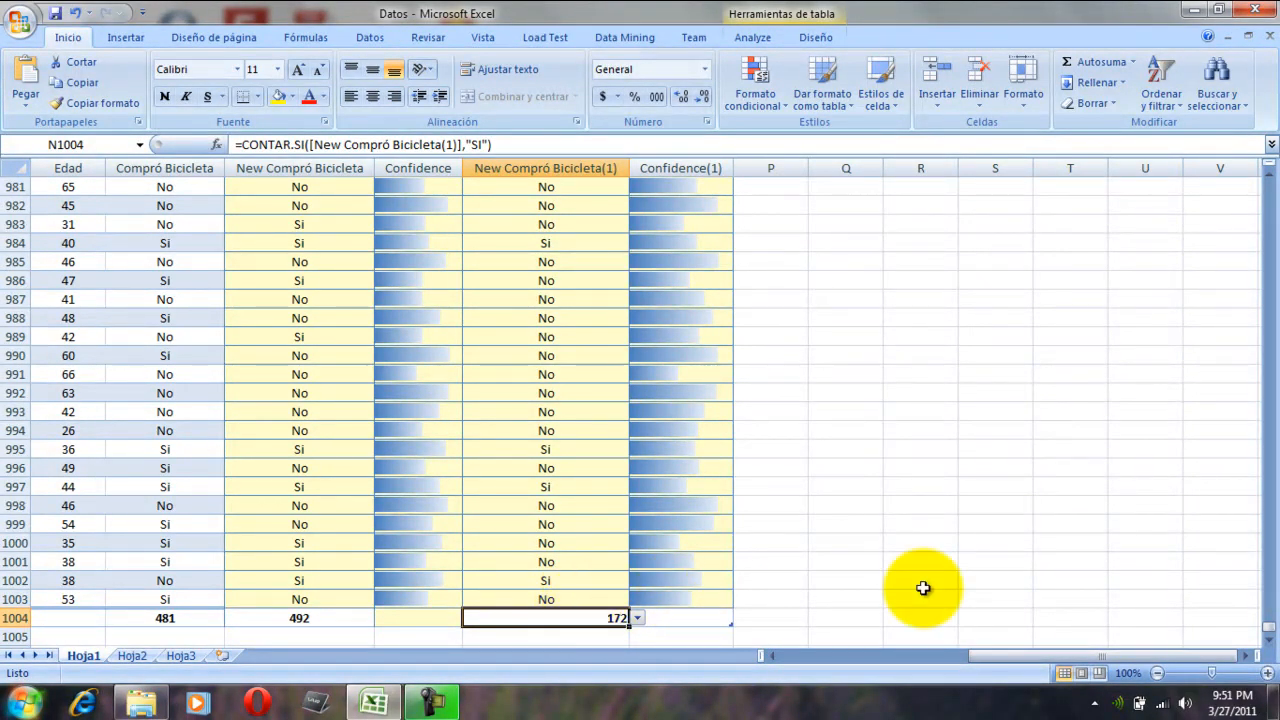
Step: Read the header comments of the New Compró Bicicleta(1) and New Compró Bicicleta columns at the start of the table
{"action": "left_click_drag", "start_coordinate": [1265, 625], "coordinate": [1260, 168]}
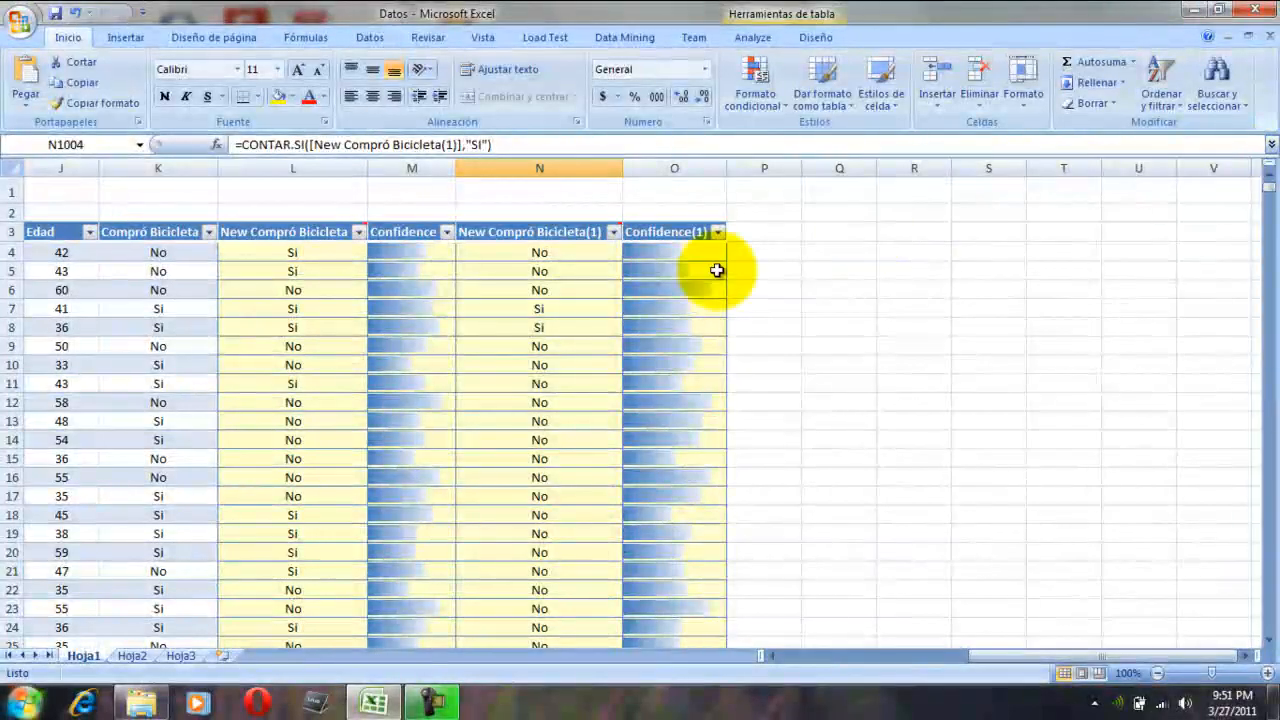
{"action": "mouse_move", "coordinate": [621, 224]}
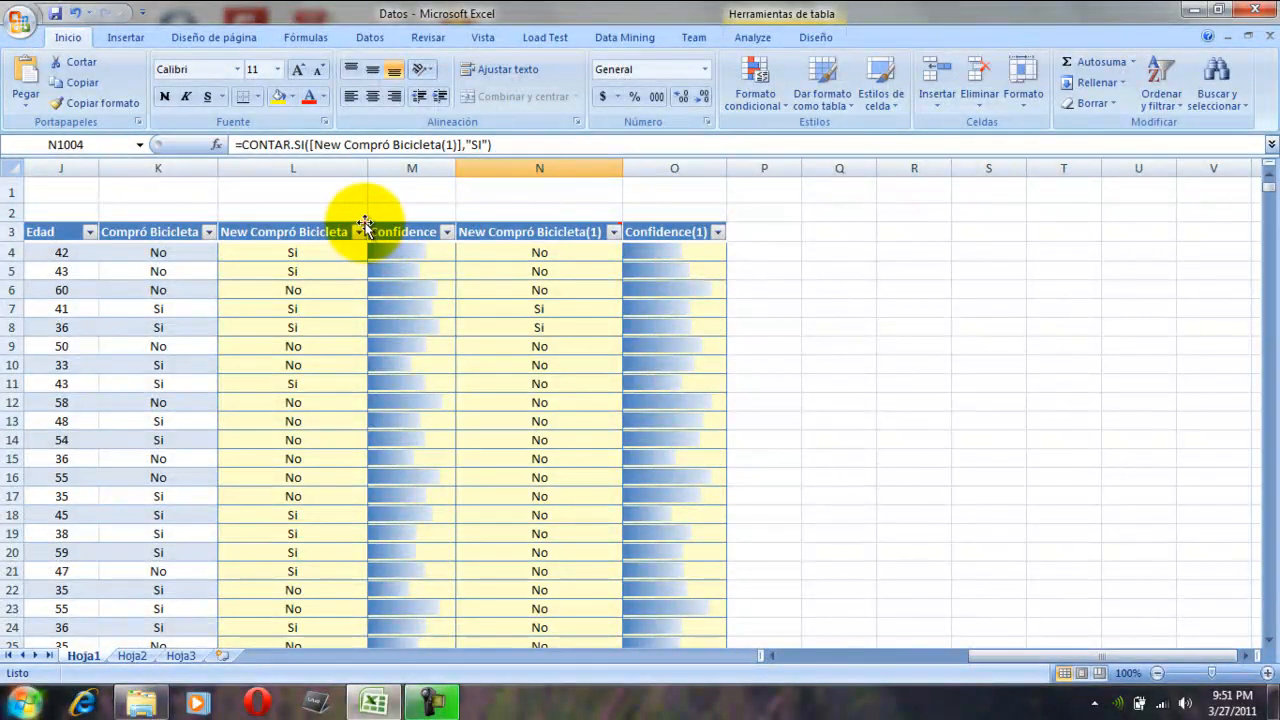
{"action": "mouse_move", "coordinate": [365, 224]}
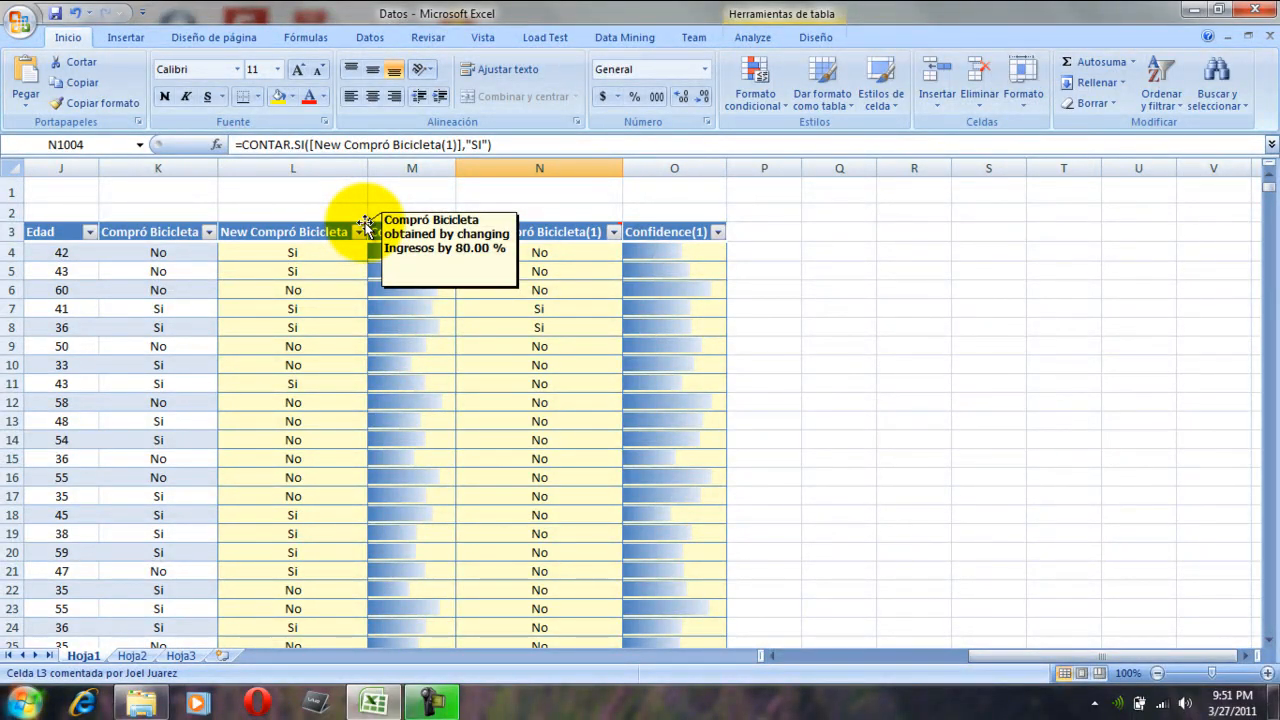
Step: Compare the first records' Distancia Hogar - Trabajo values with their original and predicted Compró Bicicleta values
{"action": "left_click_drag", "start_coordinate": [1005, 653], "coordinate": [805, 669]}
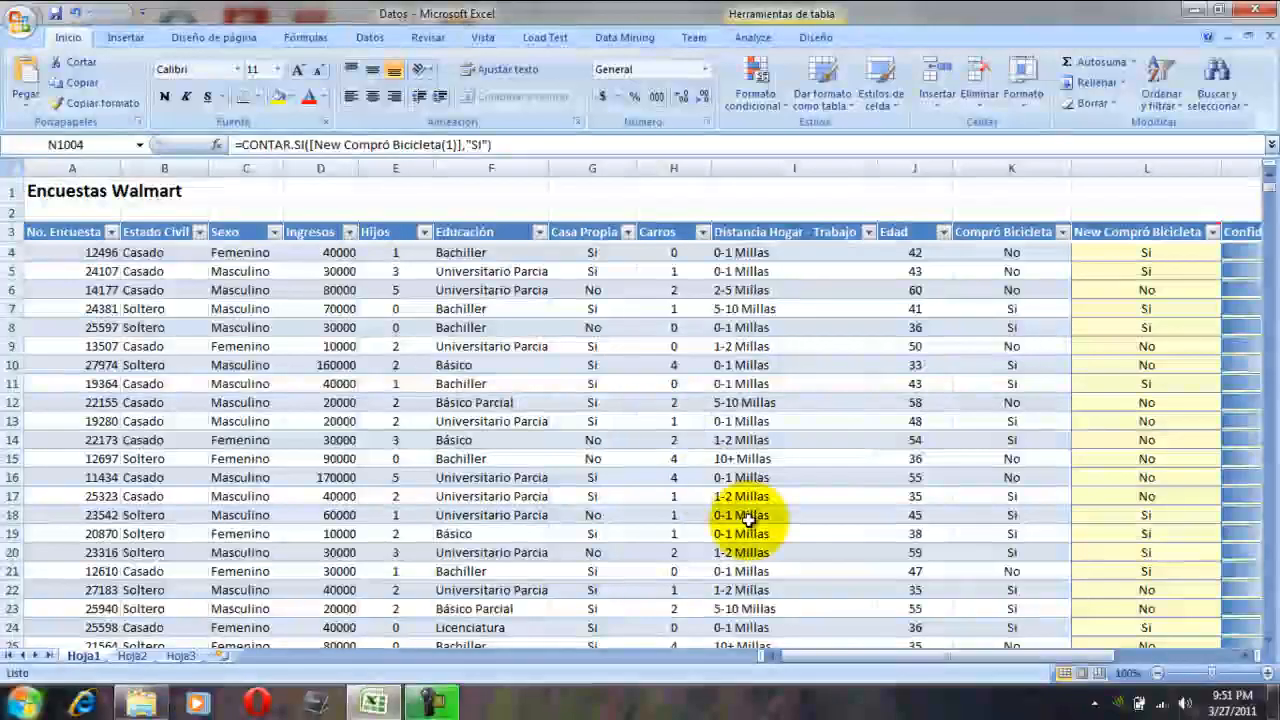
{"action": "left_click_drag", "start_coordinate": [819, 653], "coordinate": [964, 640]}
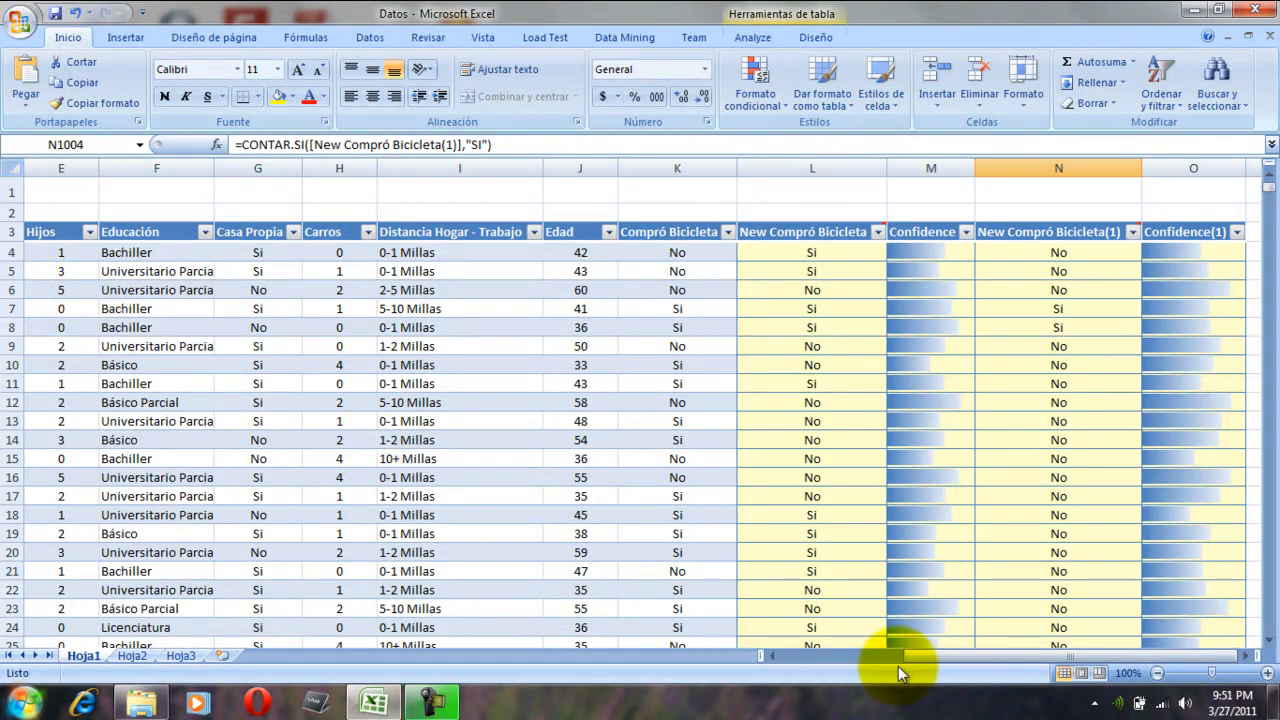
{"action": "left_click_drag", "start_coordinate": [937, 656], "coordinate": [857, 657]}
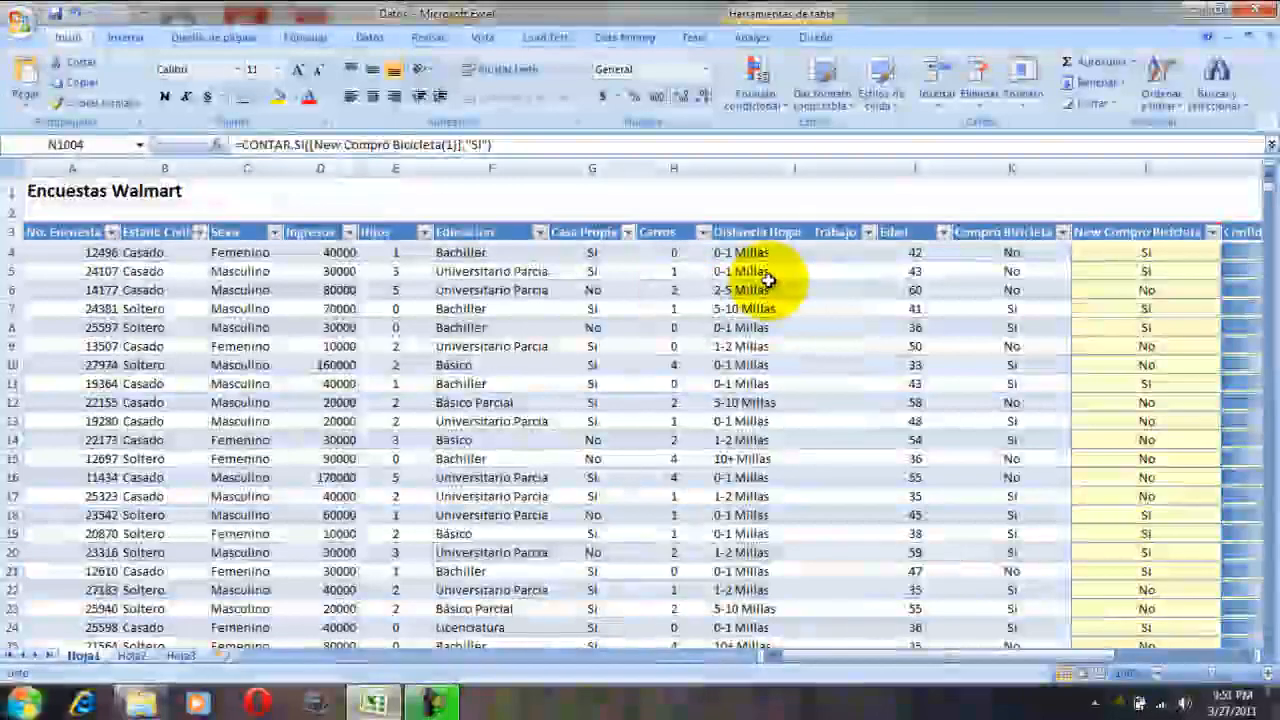
Step: Set up a What-If scenario for the record in row 5 that changes Ingresos to 80 percent of its value
{"action": "left_click", "coordinate": [764, 276]}
{"action": "left_click", "coordinate": [755, 38]}
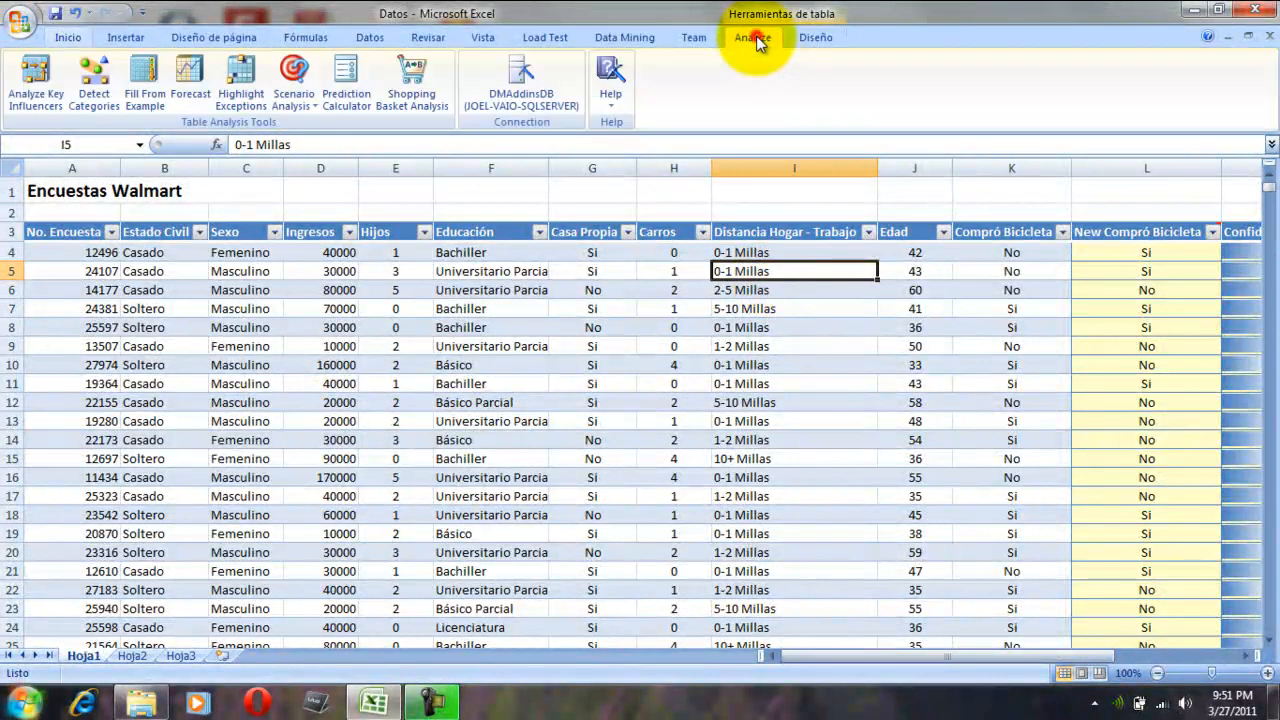
{"action": "left_click", "coordinate": [293, 100]}
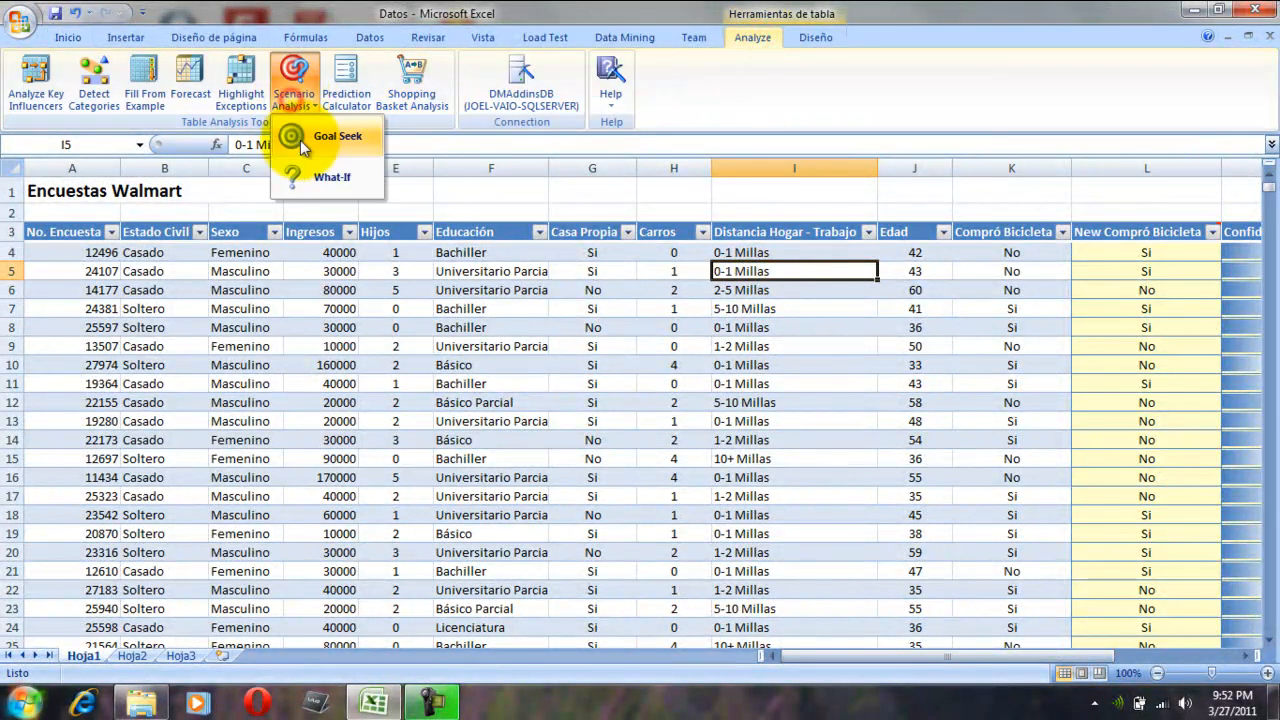
{"action": "left_click", "coordinate": [316, 177]}
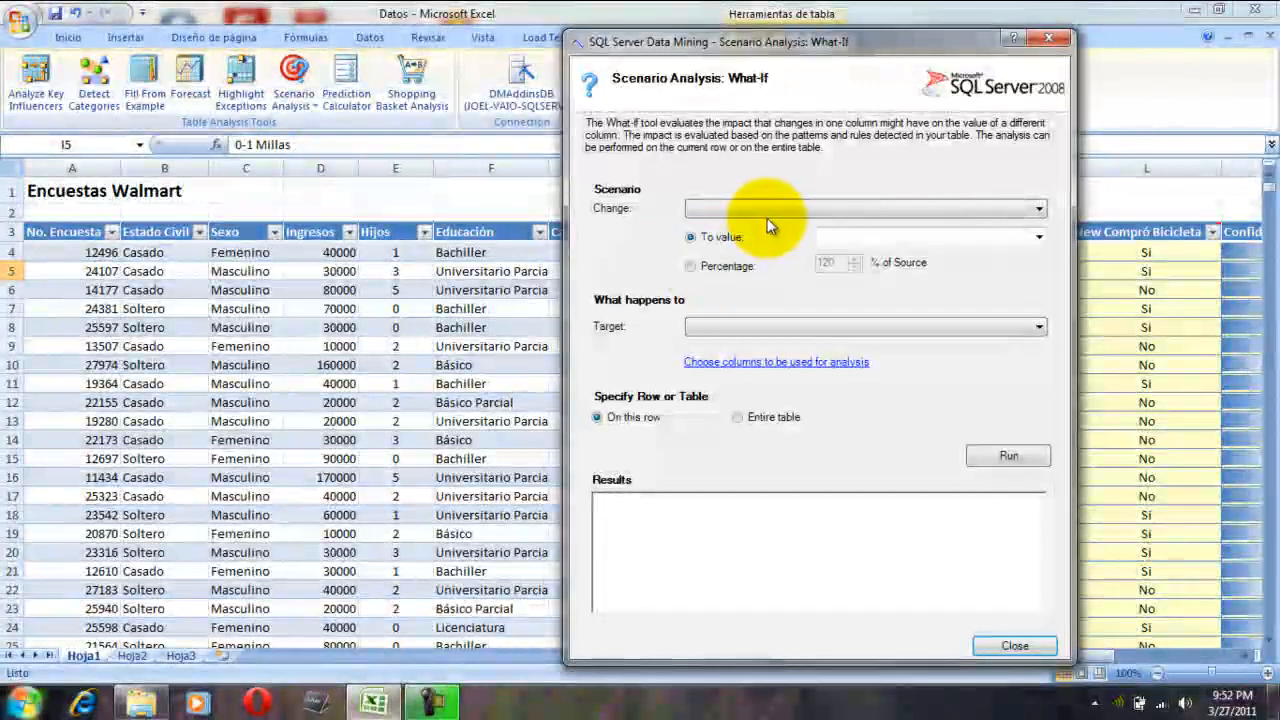
{"action": "left_click", "coordinate": [766, 209]}
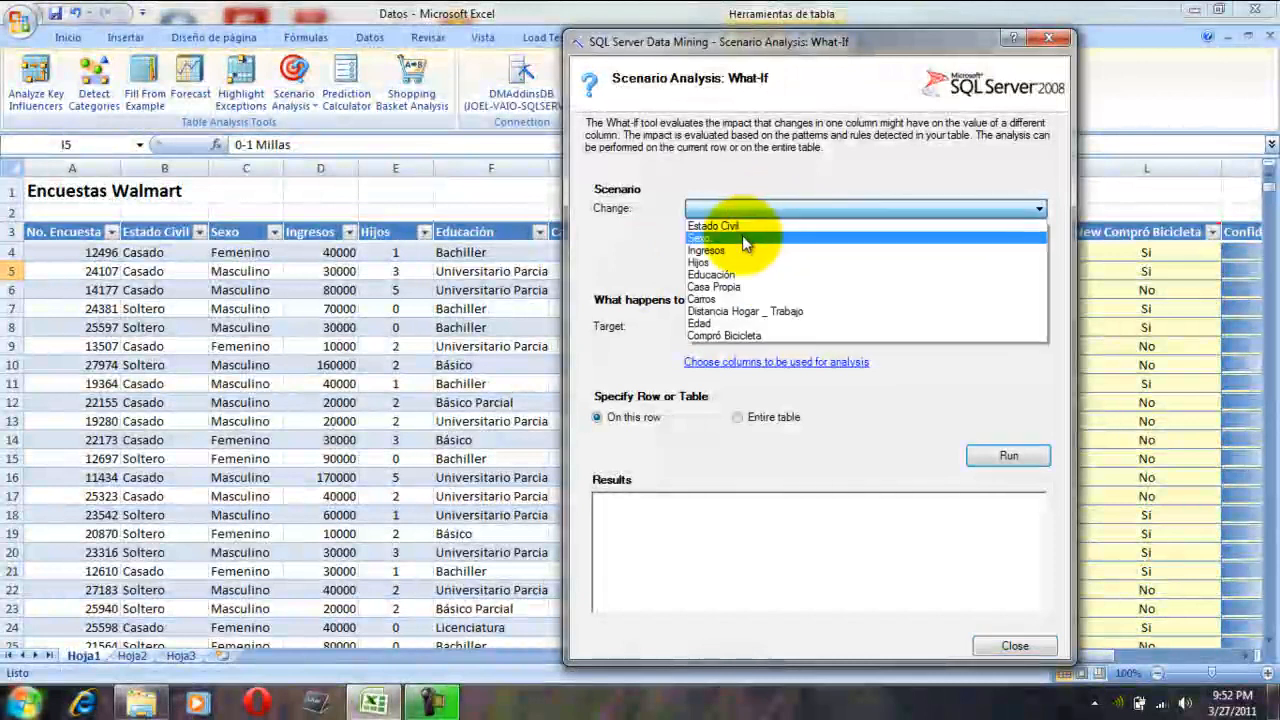
{"action": "left_click", "coordinate": [727, 250]}
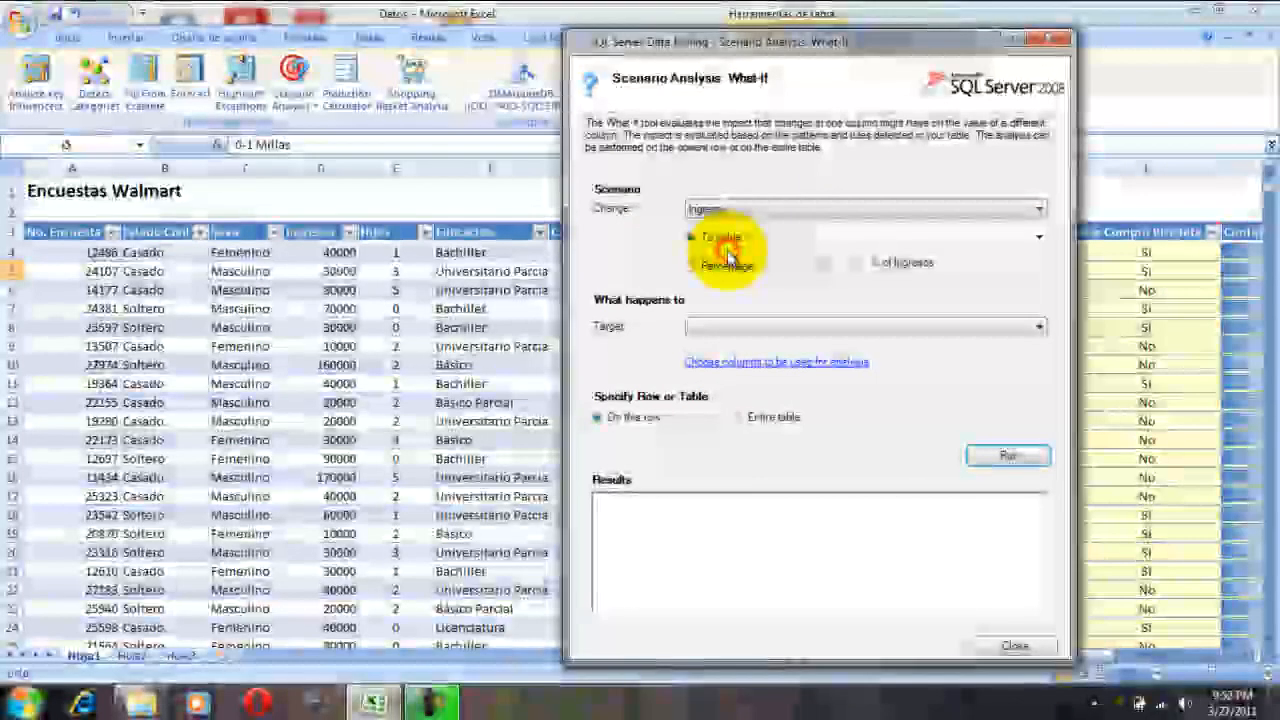
{"action": "left_click", "coordinate": [737, 267]}
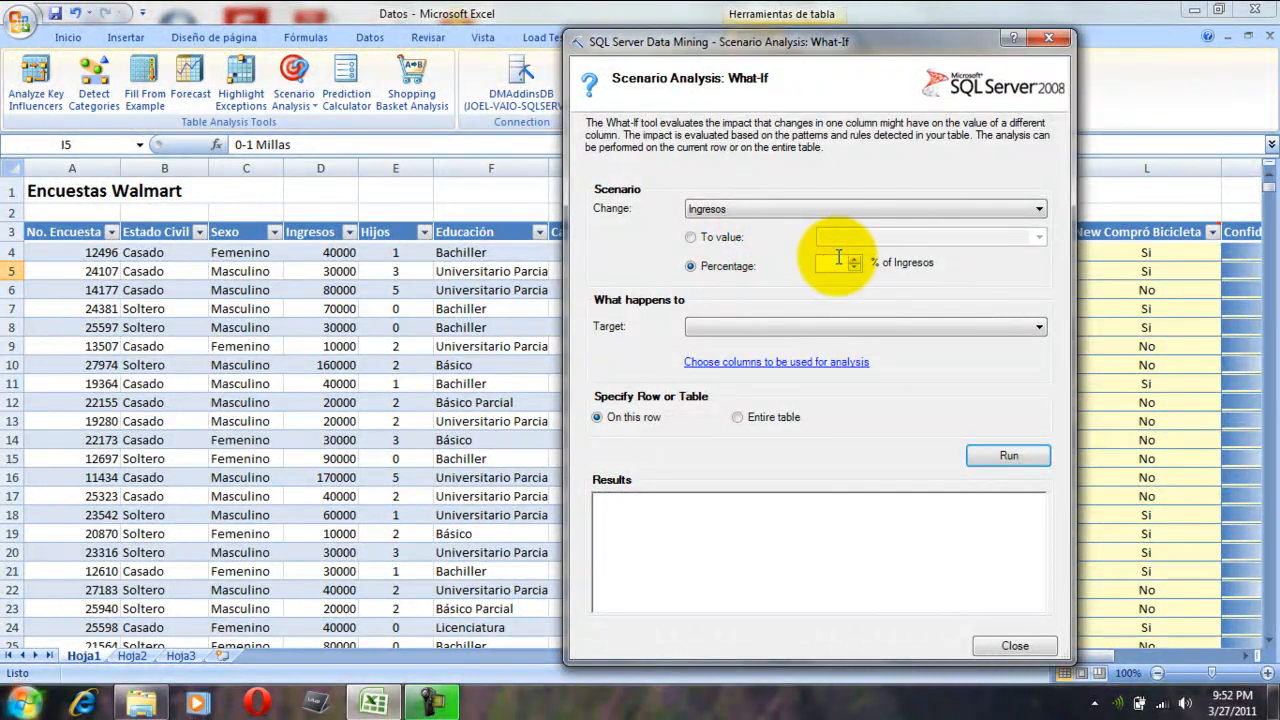
Step: Run the What-If analysis on this row only with Compró Bicicleta as the target, and close the dialog after reading the result
{"action": "left_click", "coordinate": [857, 327]}
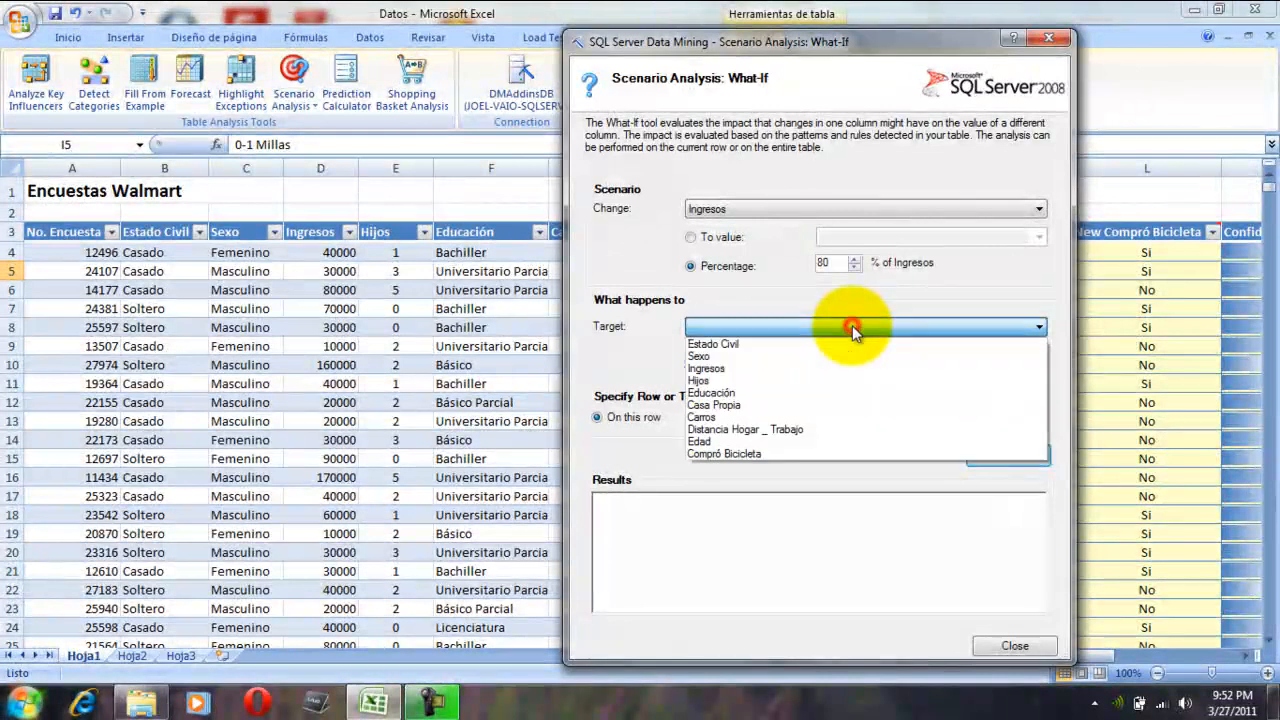
{"action": "left_click", "coordinate": [718, 453]}
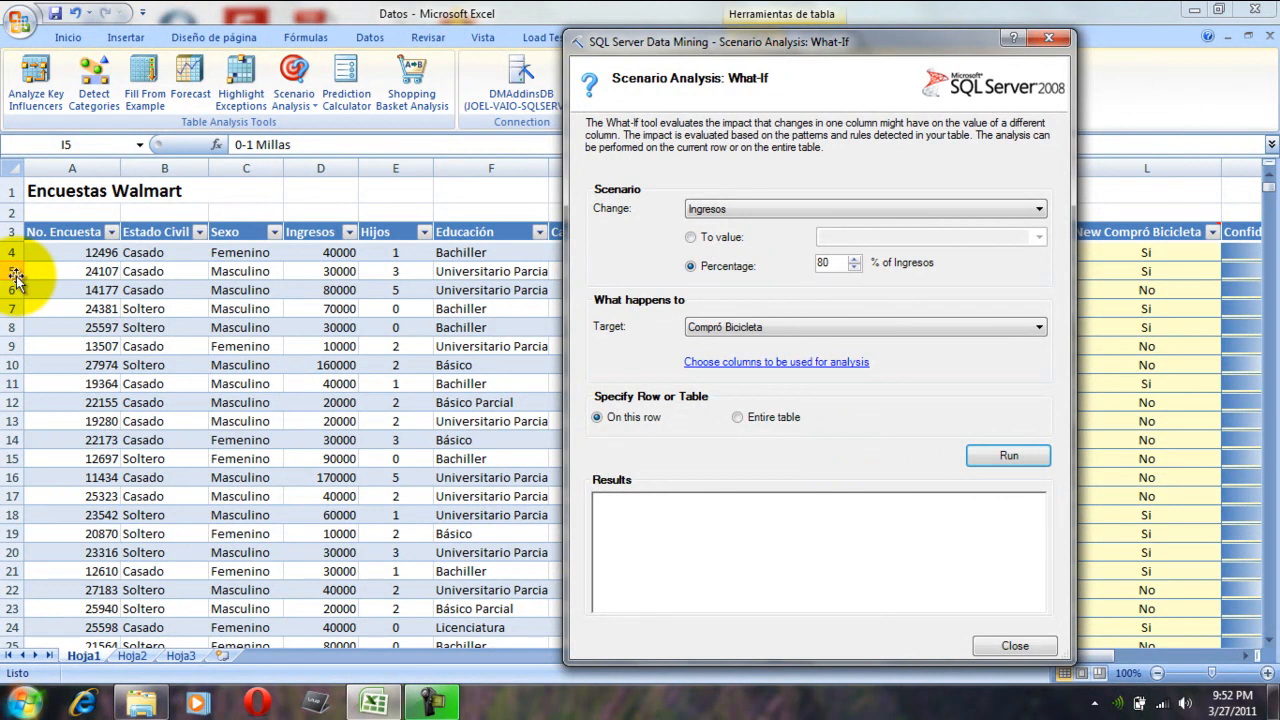
{"action": "left_click", "coordinate": [1030, 455]}
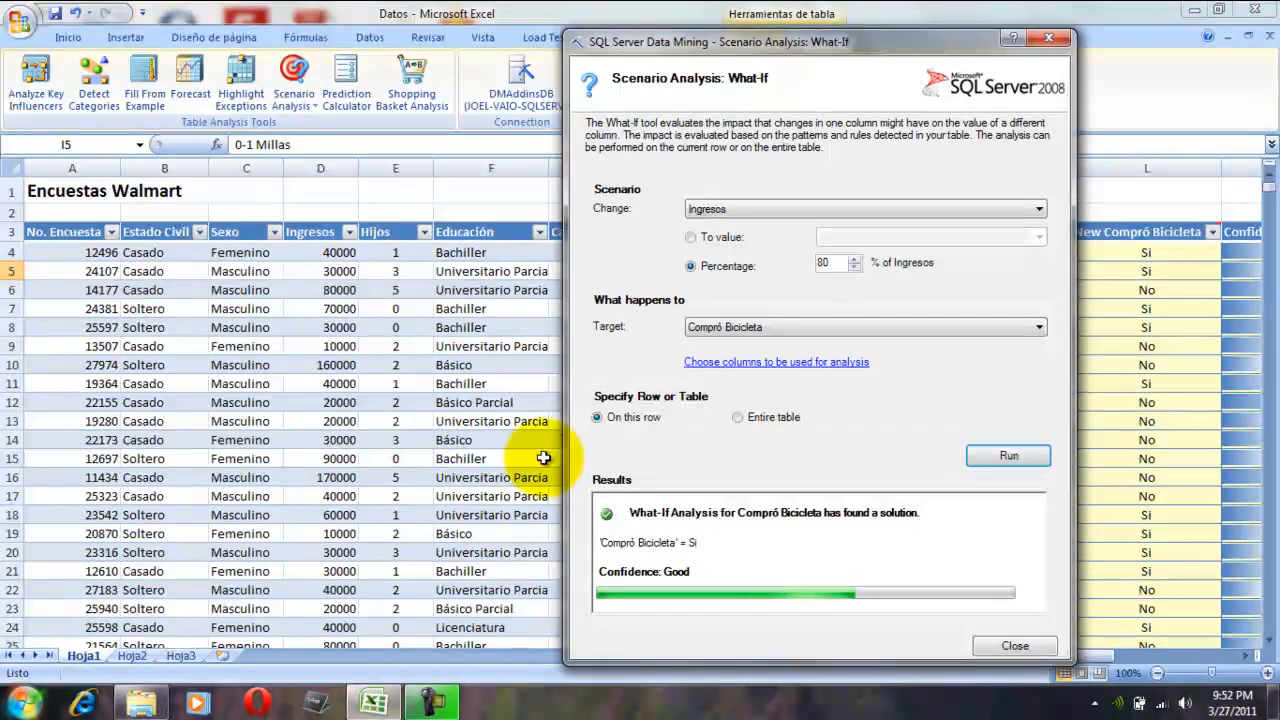
{"action": "left_click", "coordinate": [1000, 643]}
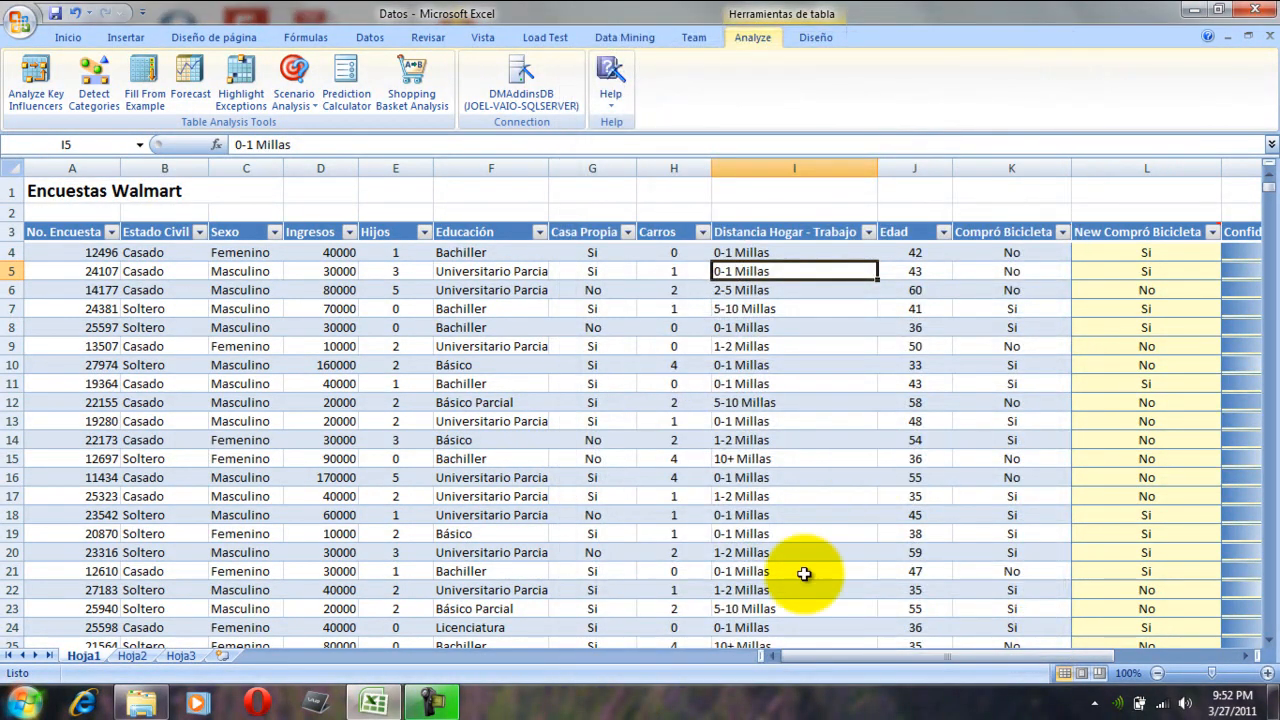
Step: Review the total-row counts for New Compró Bicicleta and New Compró Bicicleta(1), and return to the start of the table
{"action": "left_click_drag", "start_coordinate": [827, 656], "coordinate": [1022, 645]}
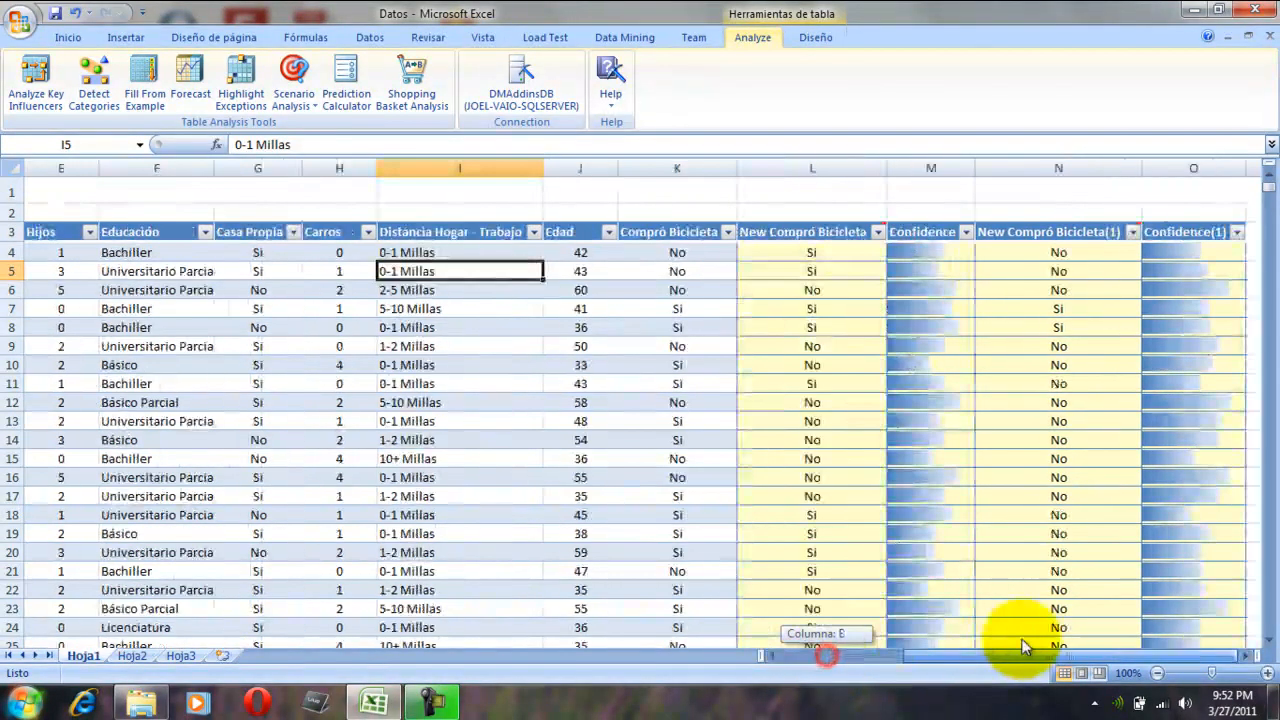
{"action": "left_click_drag", "start_coordinate": [1272, 190], "coordinate": [1251, 623]}
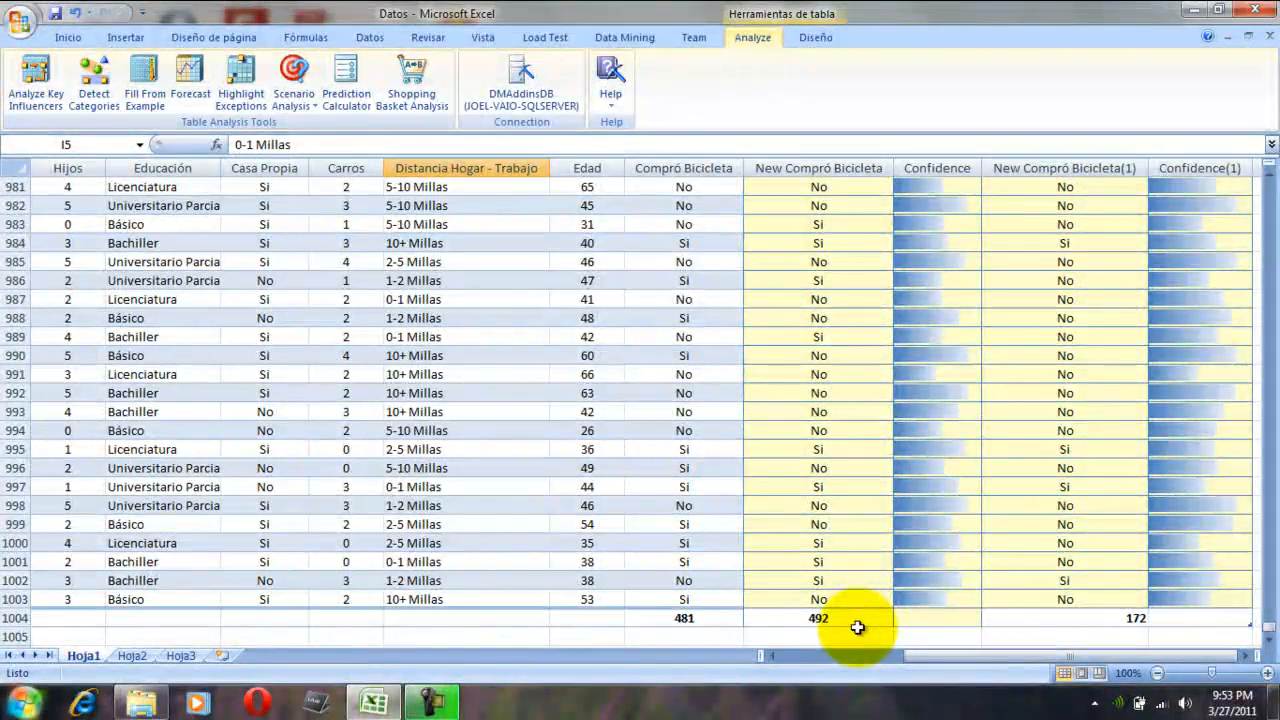
{"action": "left_click", "coordinate": [857, 620]}
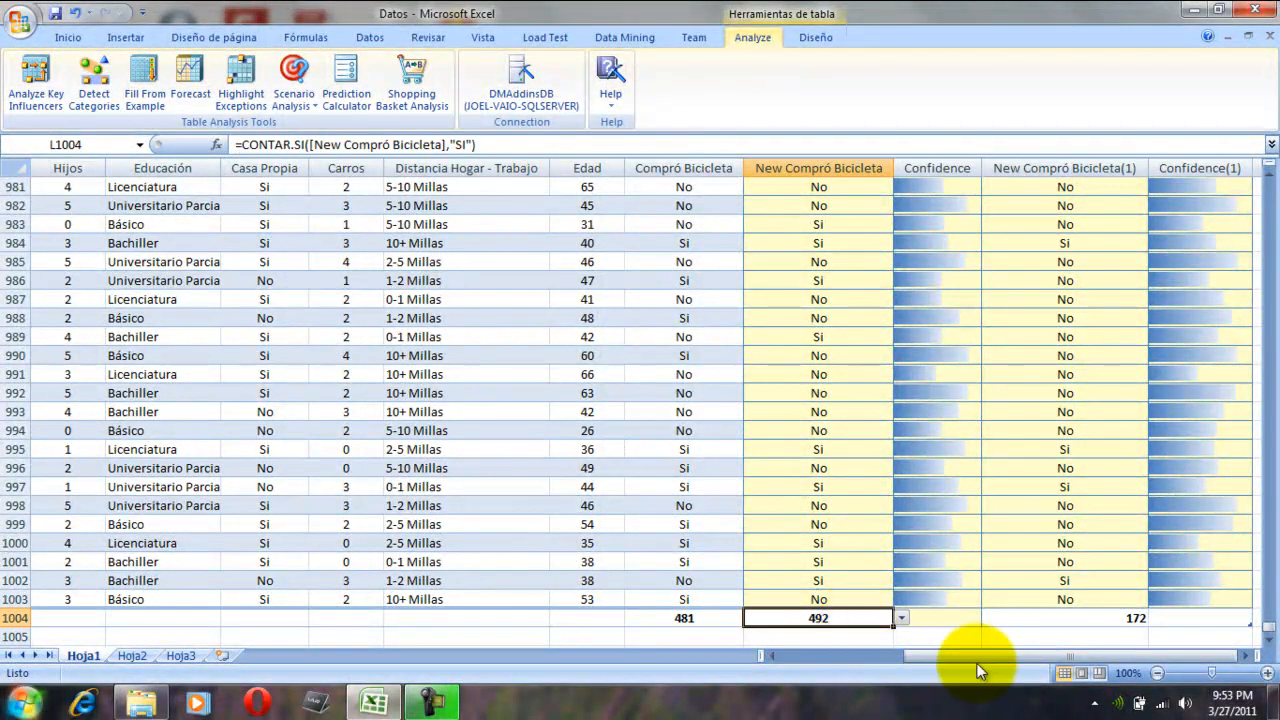
{"action": "mouse_move", "coordinate": [976, 654]}
{"action": "left_mouse_down"}
{"action": "mouse_move", "coordinate": [860, 656]}
{"action": "mouse_move", "coordinate": [969, 655]}
{"action": "left_mouse_up"}
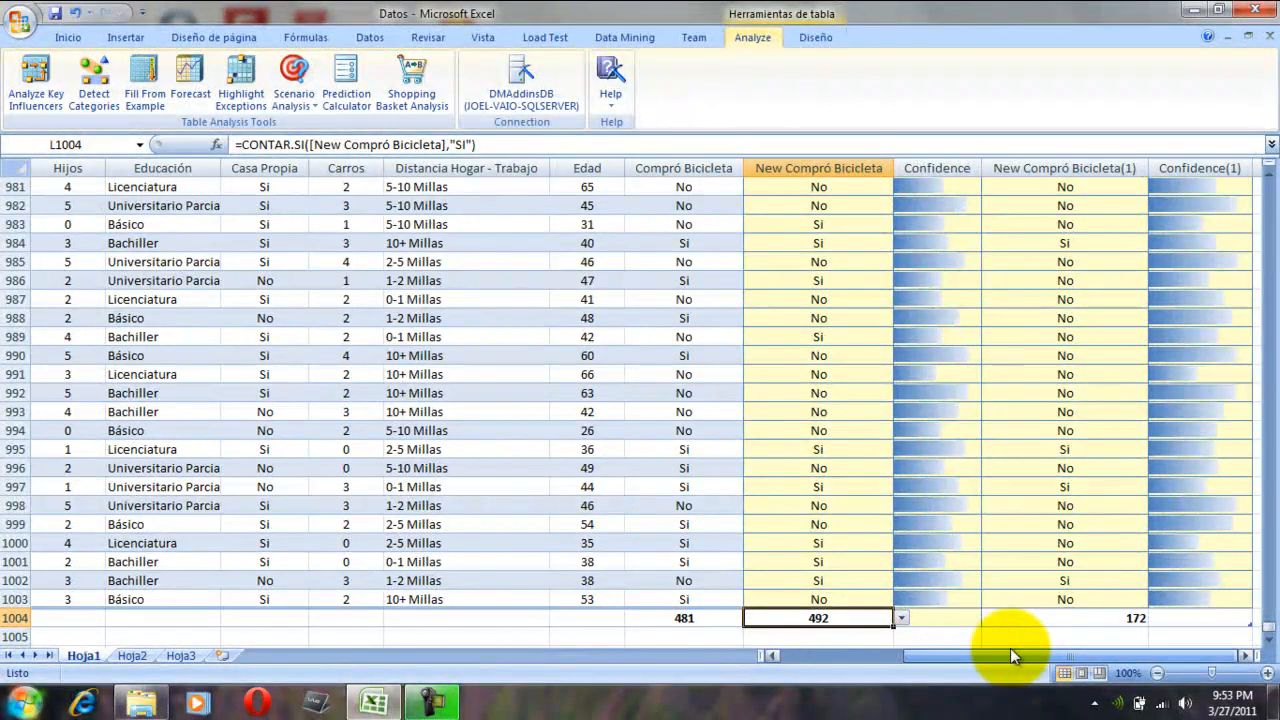
{"action": "left_click", "coordinate": [1066, 621]}
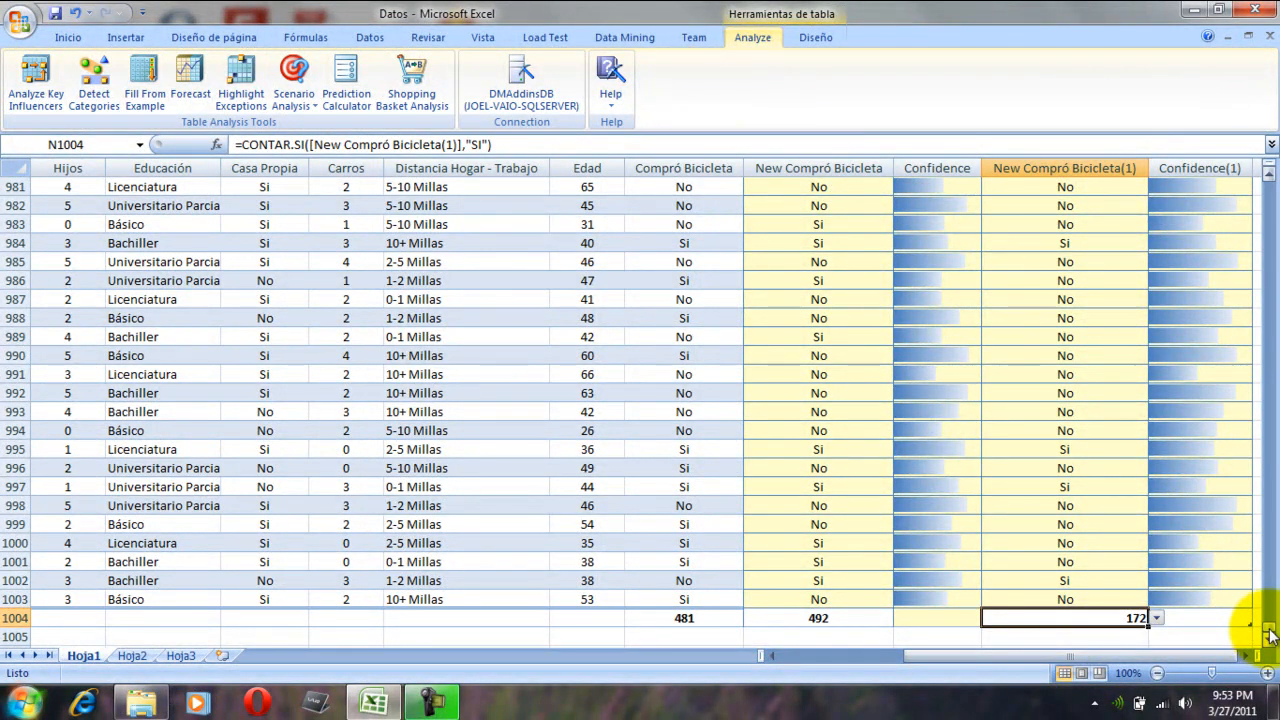
{"action": "left_click_drag", "start_coordinate": [1270, 636], "coordinate": [1266, 186]}
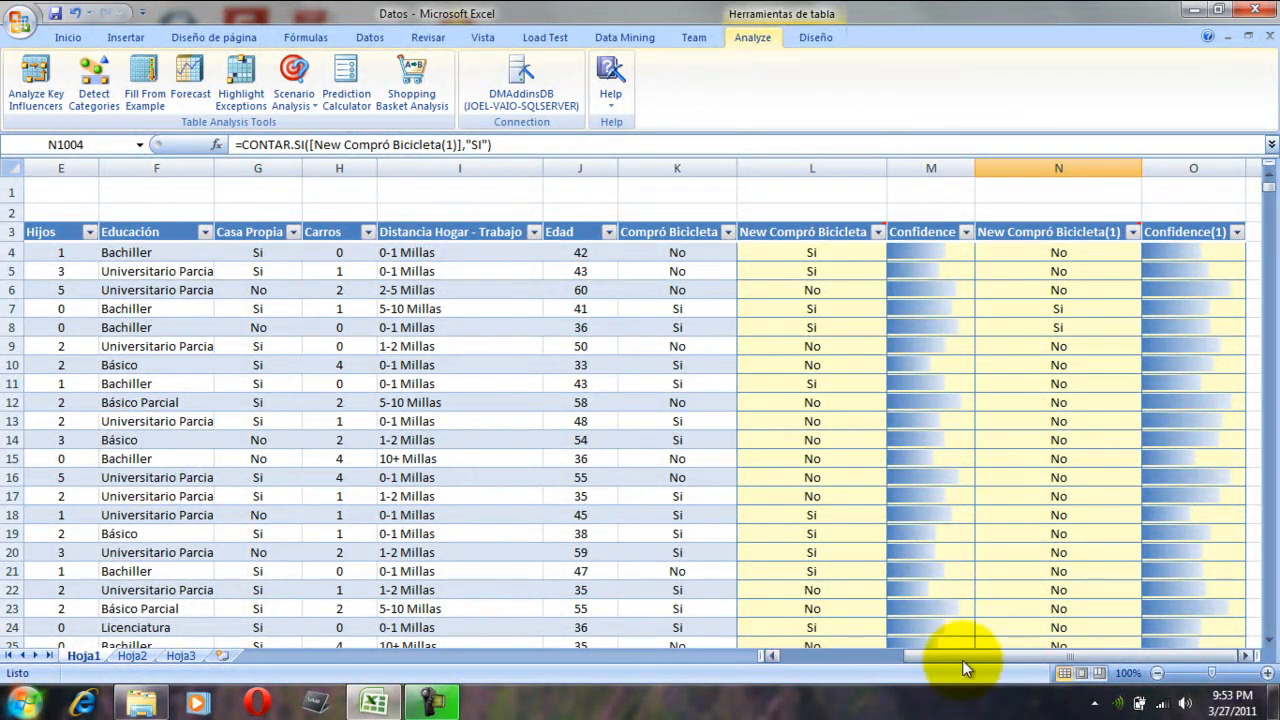
{"action": "left_click_drag", "start_coordinate": [962, 657], "coordinate": [801, 665]}
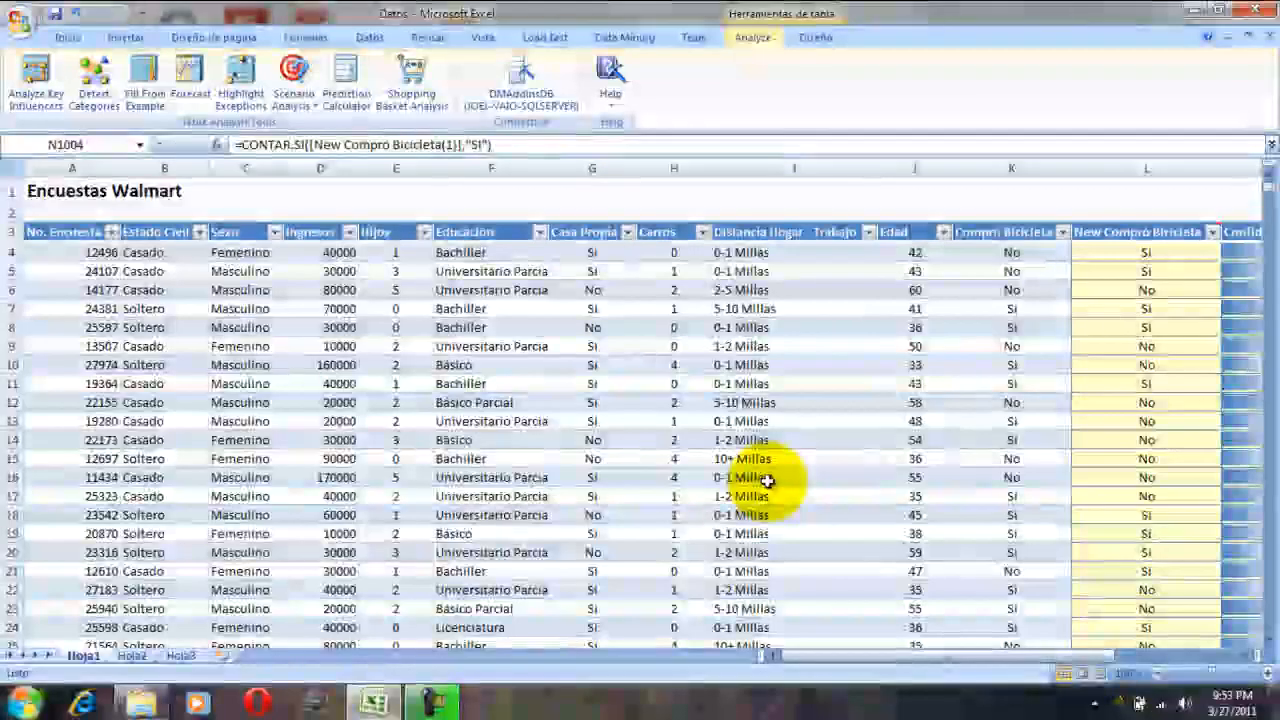